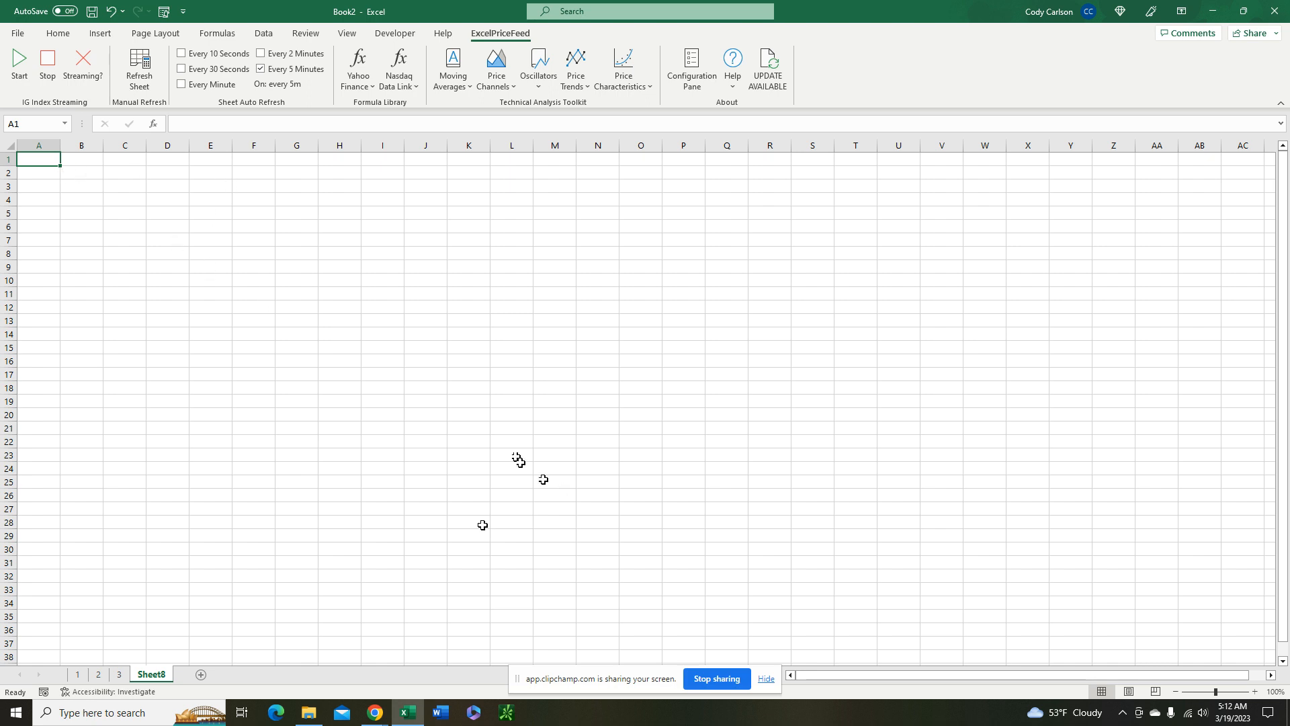
# Look up MSFT in the Yahoo Finance search of the Excel Price Feed configuration pane, select Microsoft Corporation and show its historic data options
pyautogui.click(701, 70)
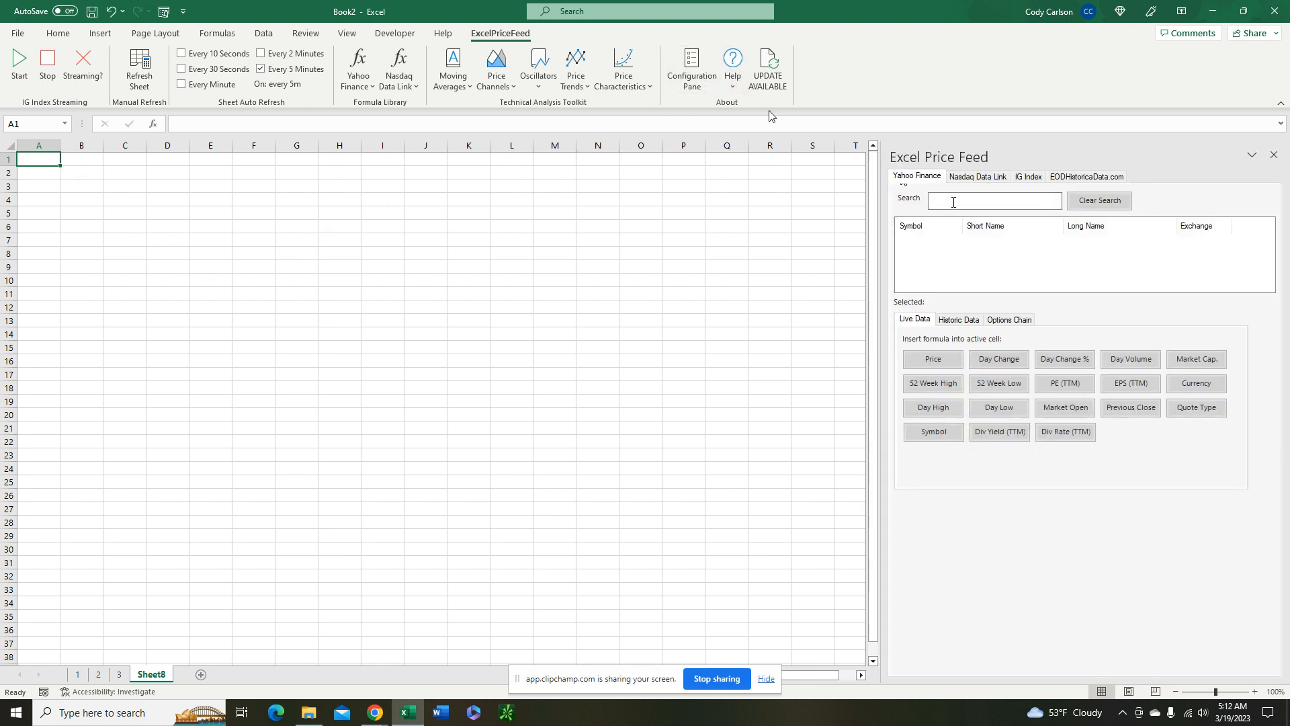
pyautogui.click(969, 202)
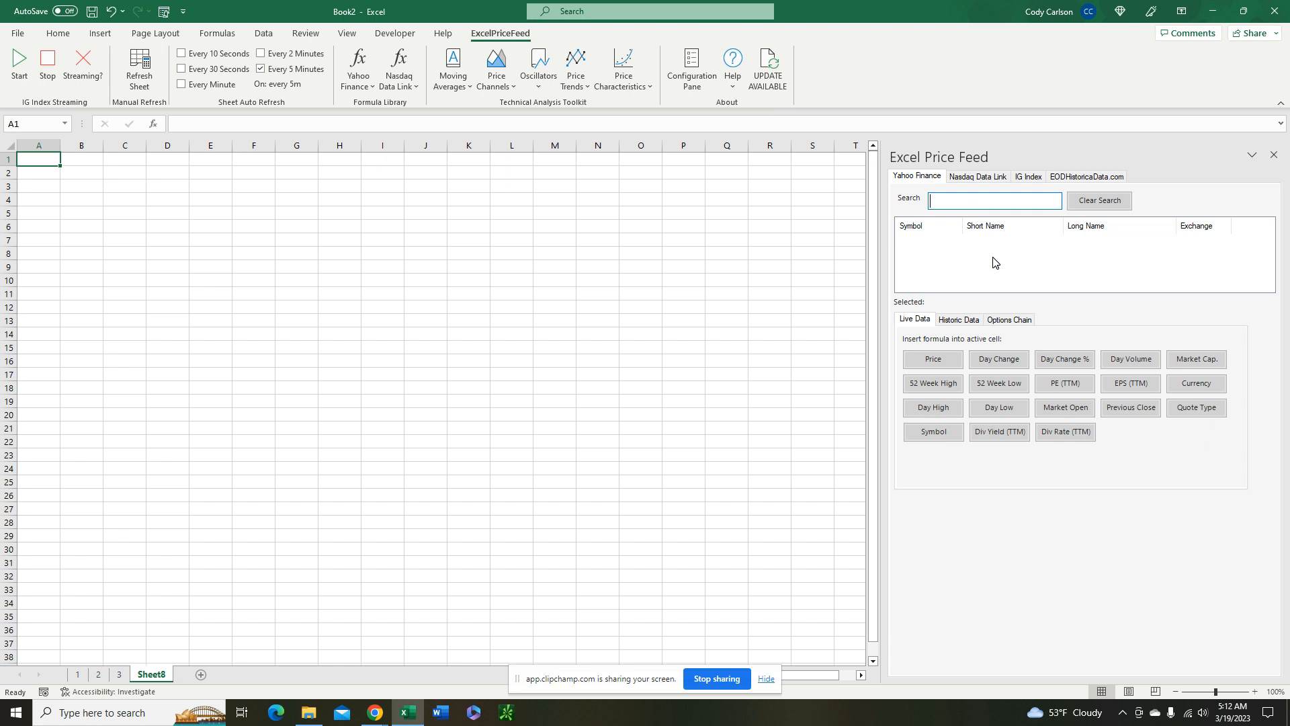
pyautogui.write('MSFT')
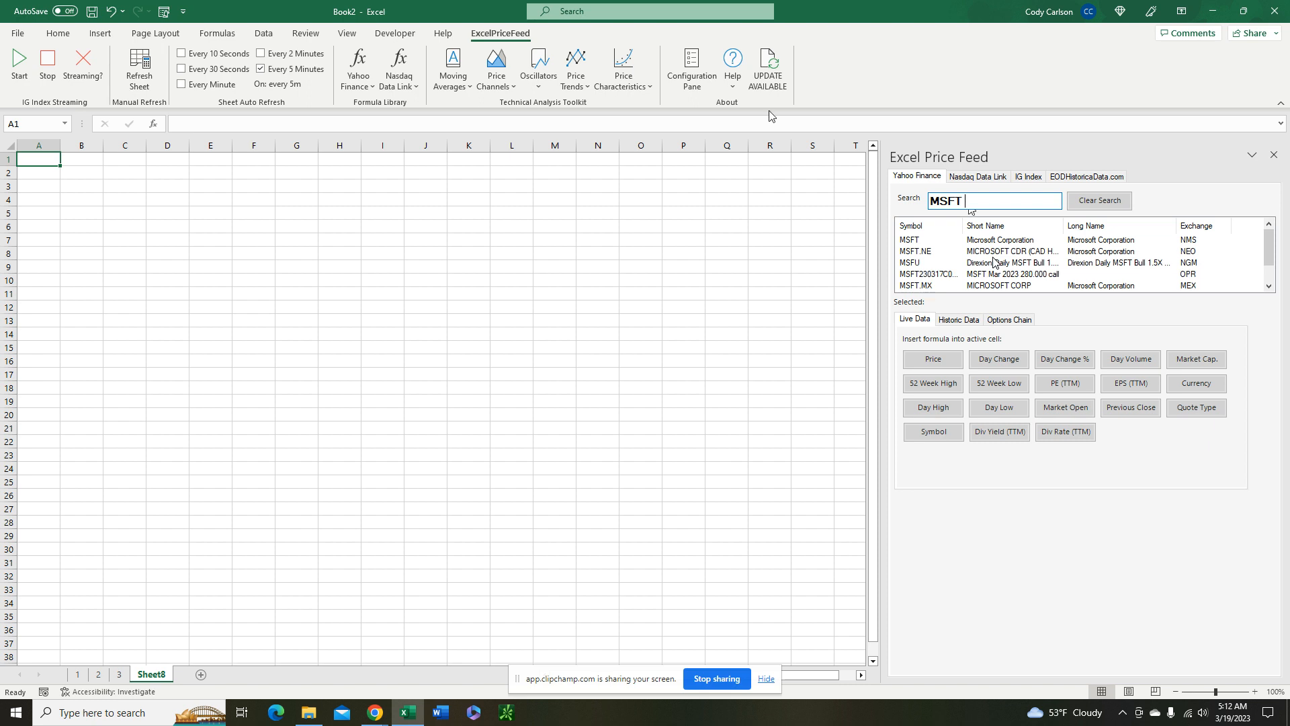
pyautogui.click(1012, 241)
pyautogui.click(974, 322)
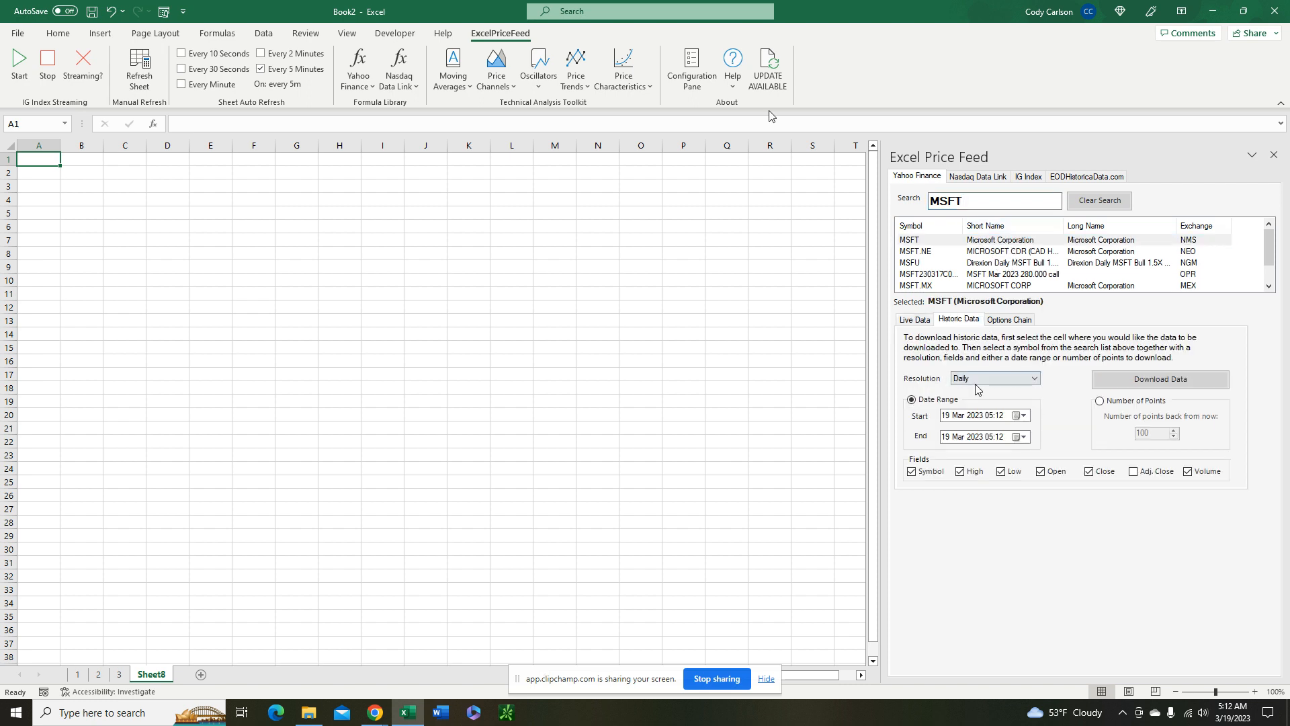
# Set the start of the historic data date range to 1 March 2022
pyautogui.click(1021, 416)
pyautogui.click(966, 434)
pyautogui.click(948, 434)
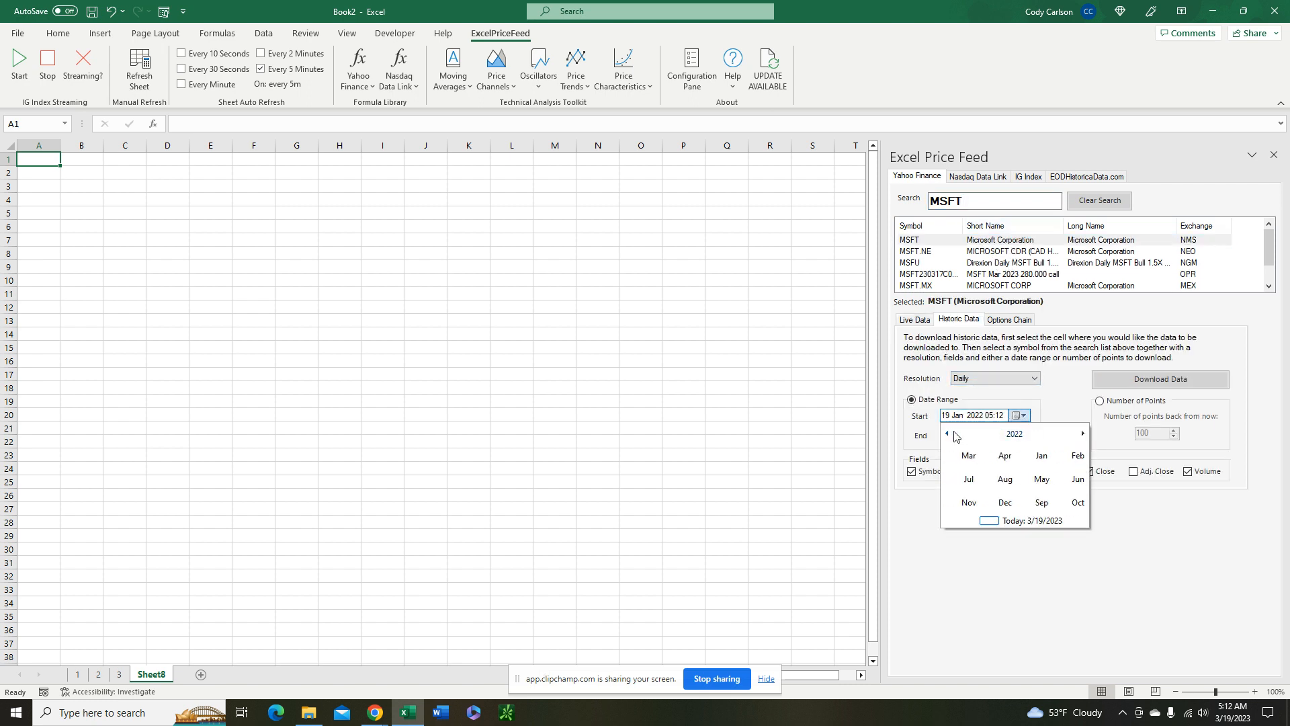
pyautogui.click(1033, 452)
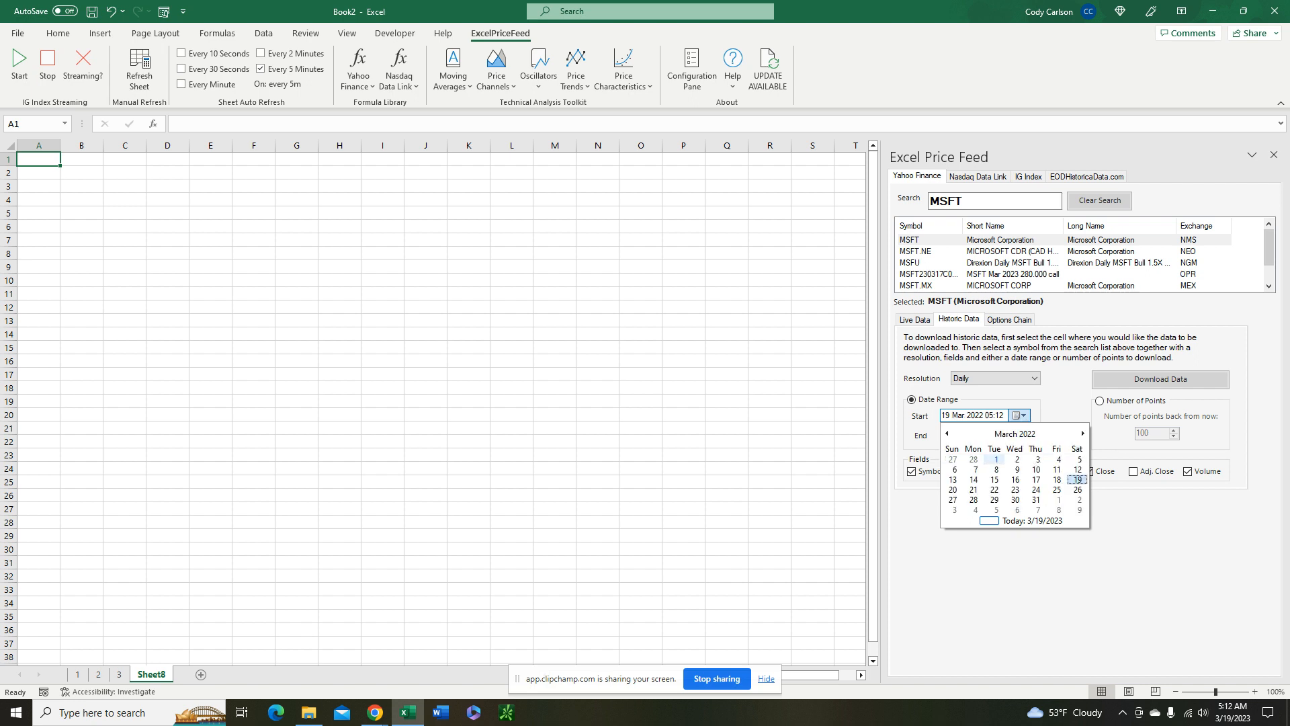
pyautogui.click(996, 459)
# Download the daily history into the sheet with Close as the only field and fit column A to its contents
pyautogui.click(930, 473)
pyautogui.click(962, 473)
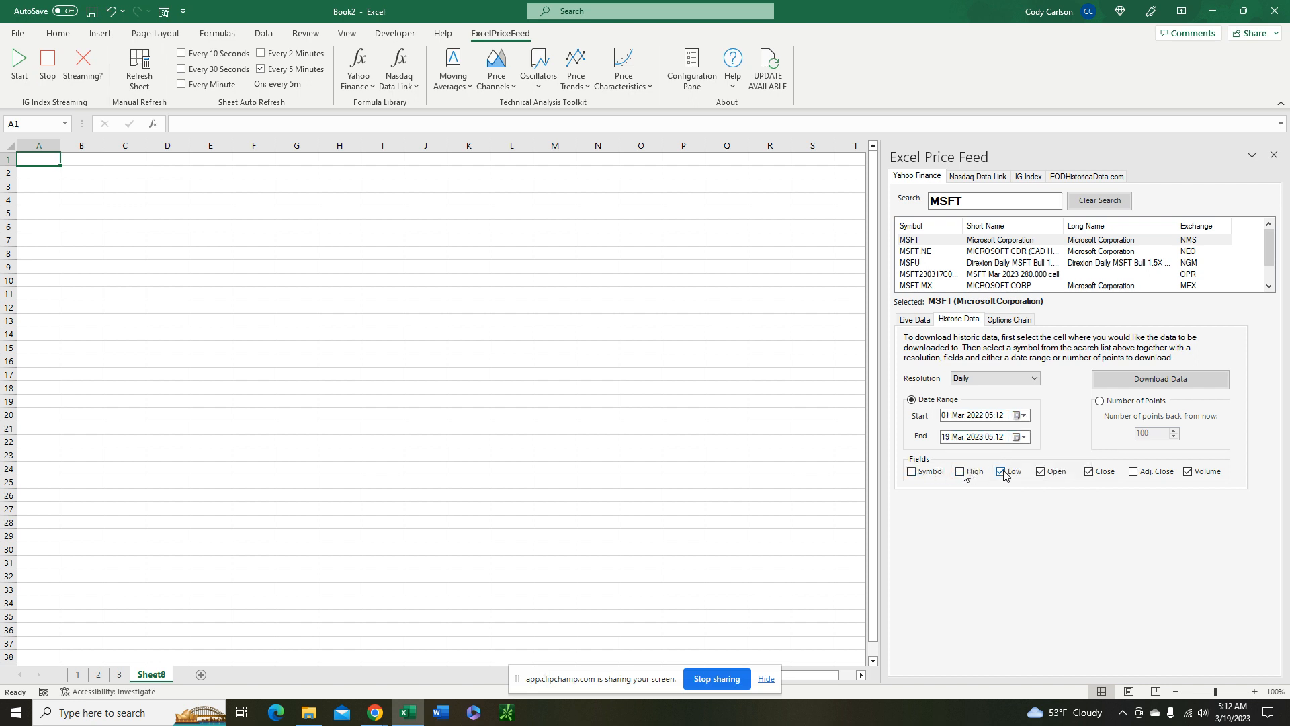
pyautogui.click(1001, 472)
pyautogui.click(1042, 473)
pyautogui.click(1187, 472)
pyautogui.click(1166, 379)
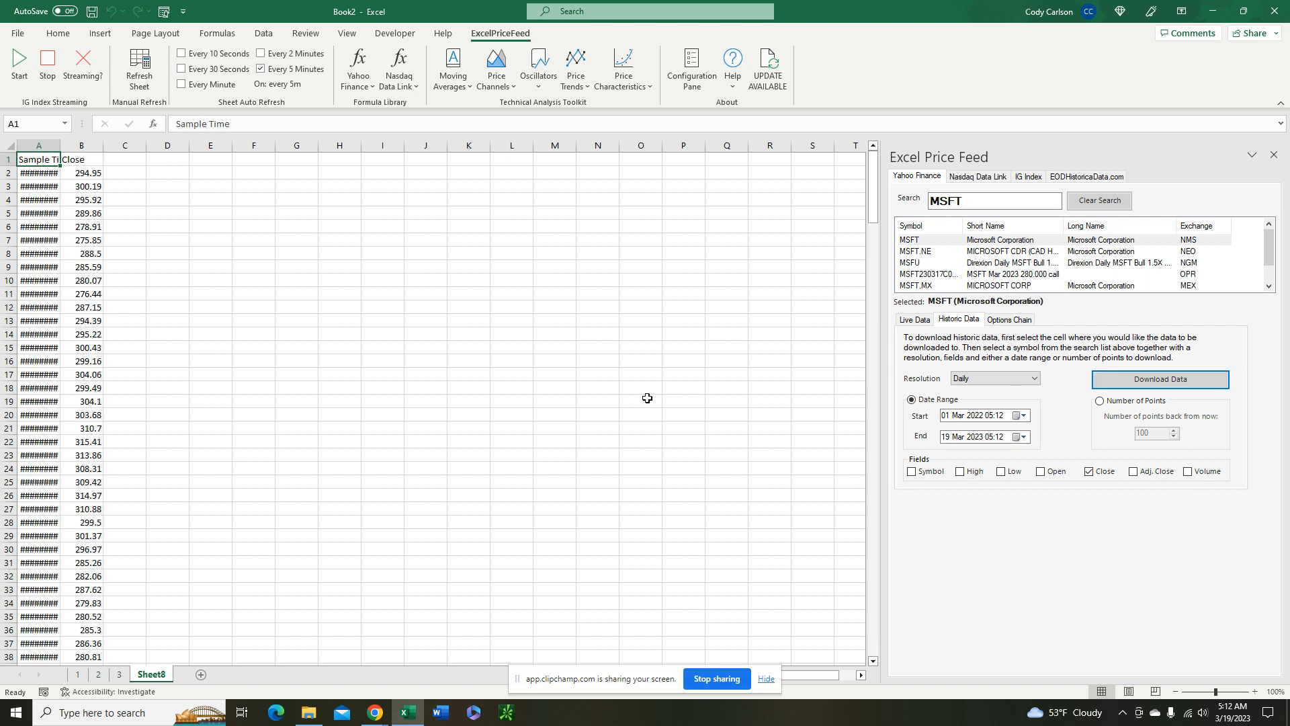
pyautogui.doubleClick(59, 145)
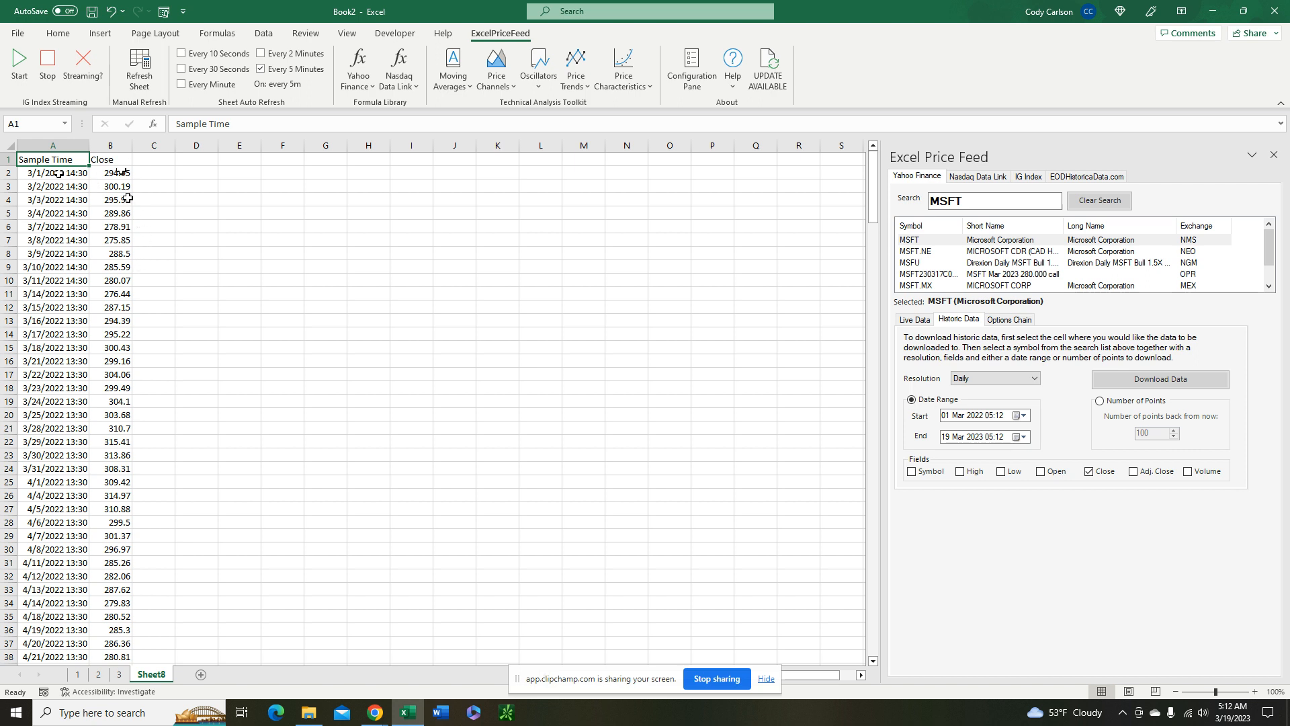
# Enter the header CHANGE in cell C1
pyautogui.click(161, 160)
pyautogui.write('CHANGE')
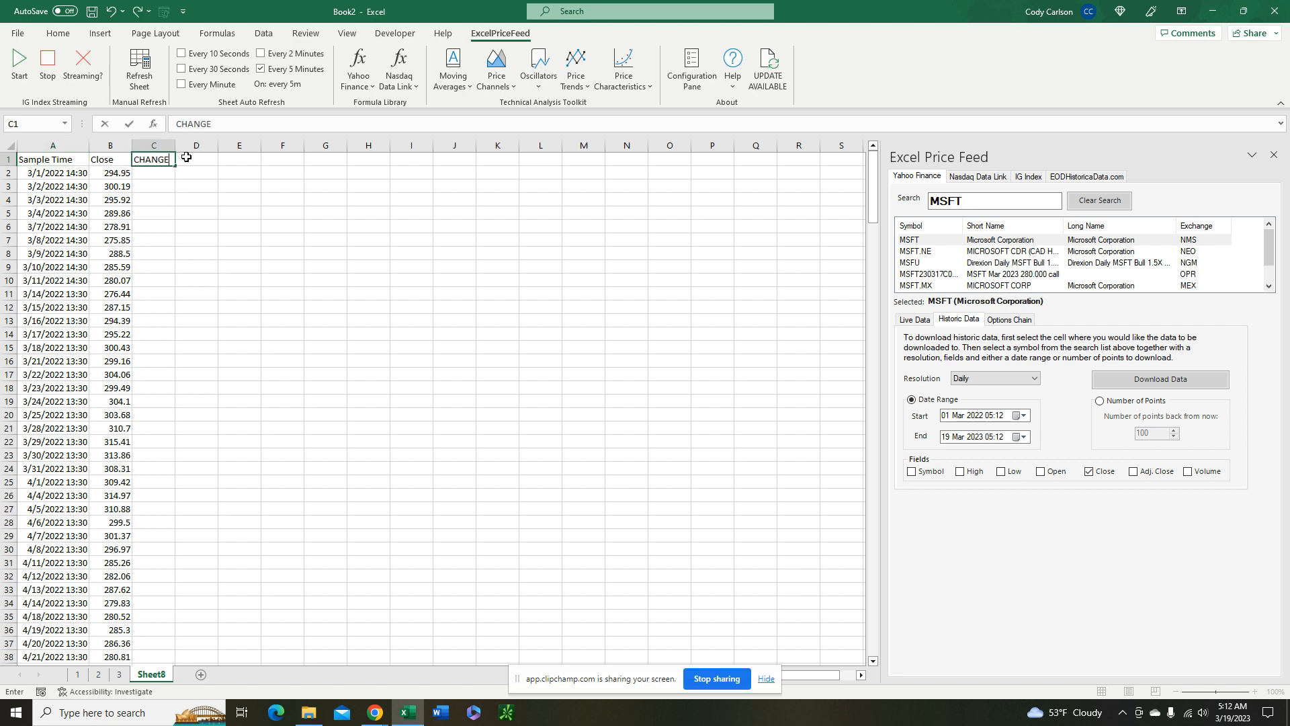
pyautogui.press('Return')
pyautogui.press('Return')
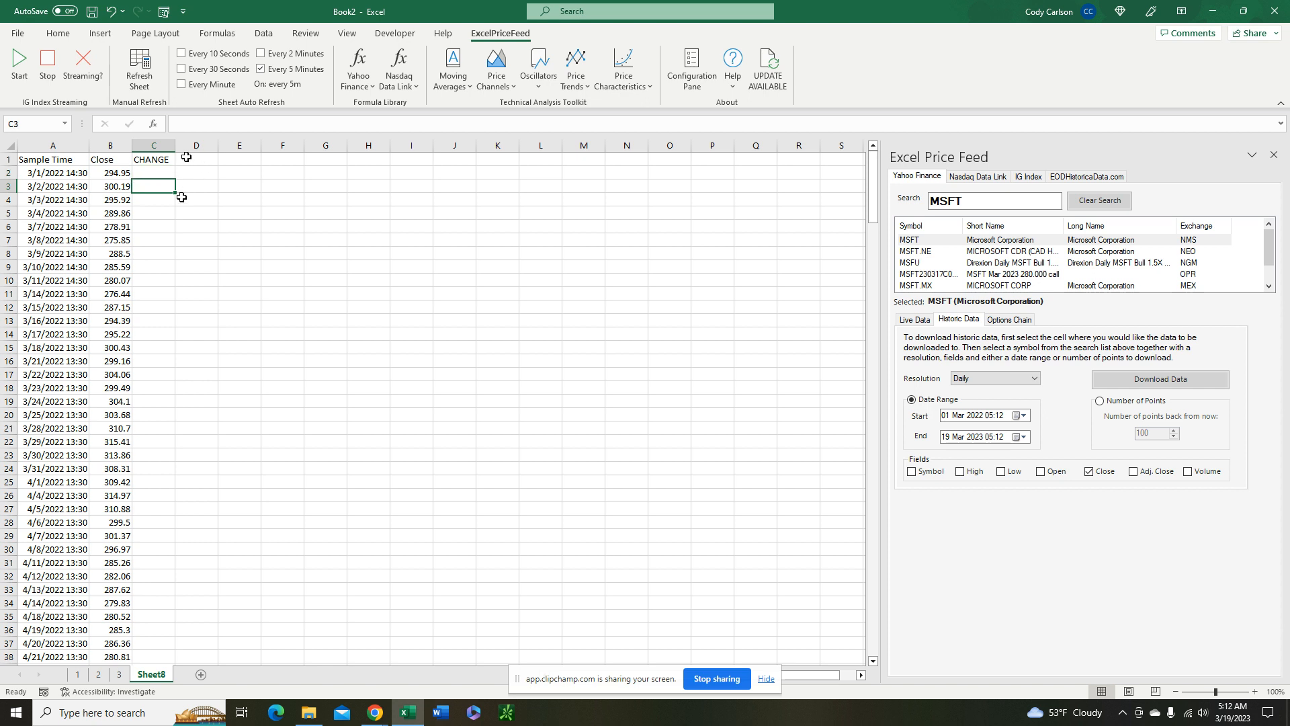
# Calculate the daily price change with =B3-B2 in C3 and fill the formula down to the end of the data
pyautogui.write('=')
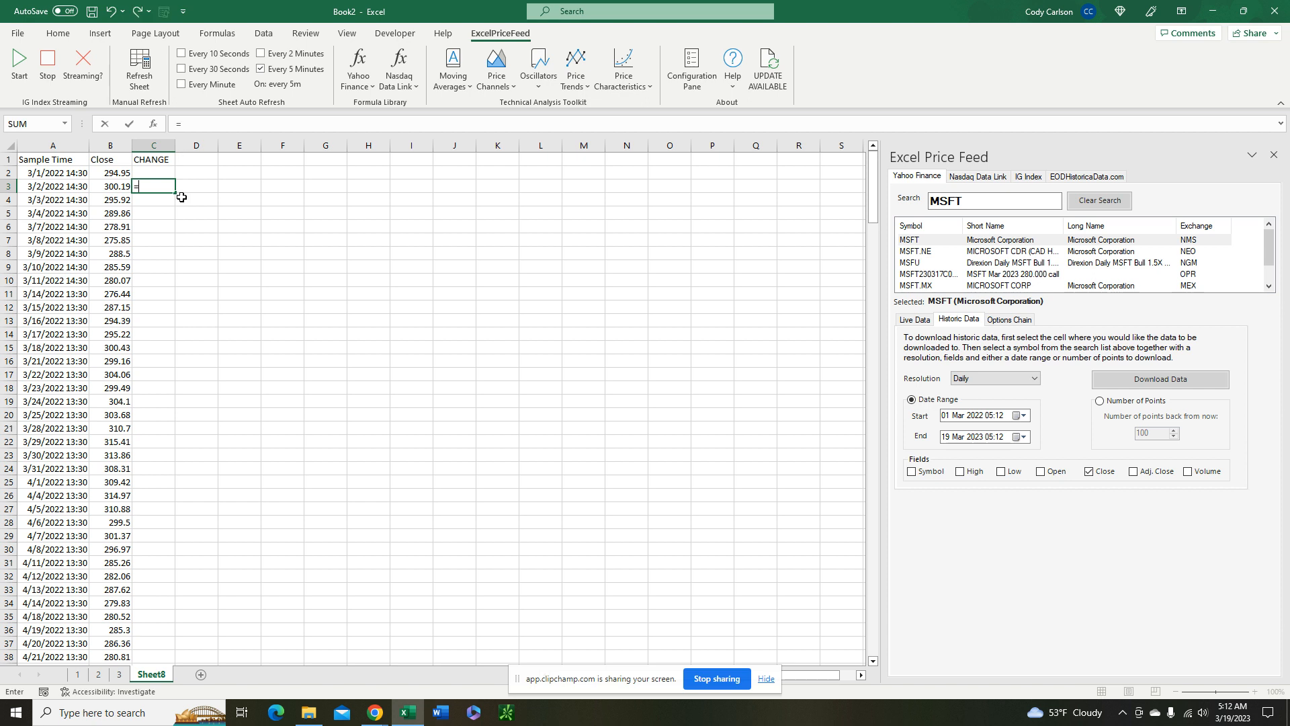
pyautogui.click(113, 186)
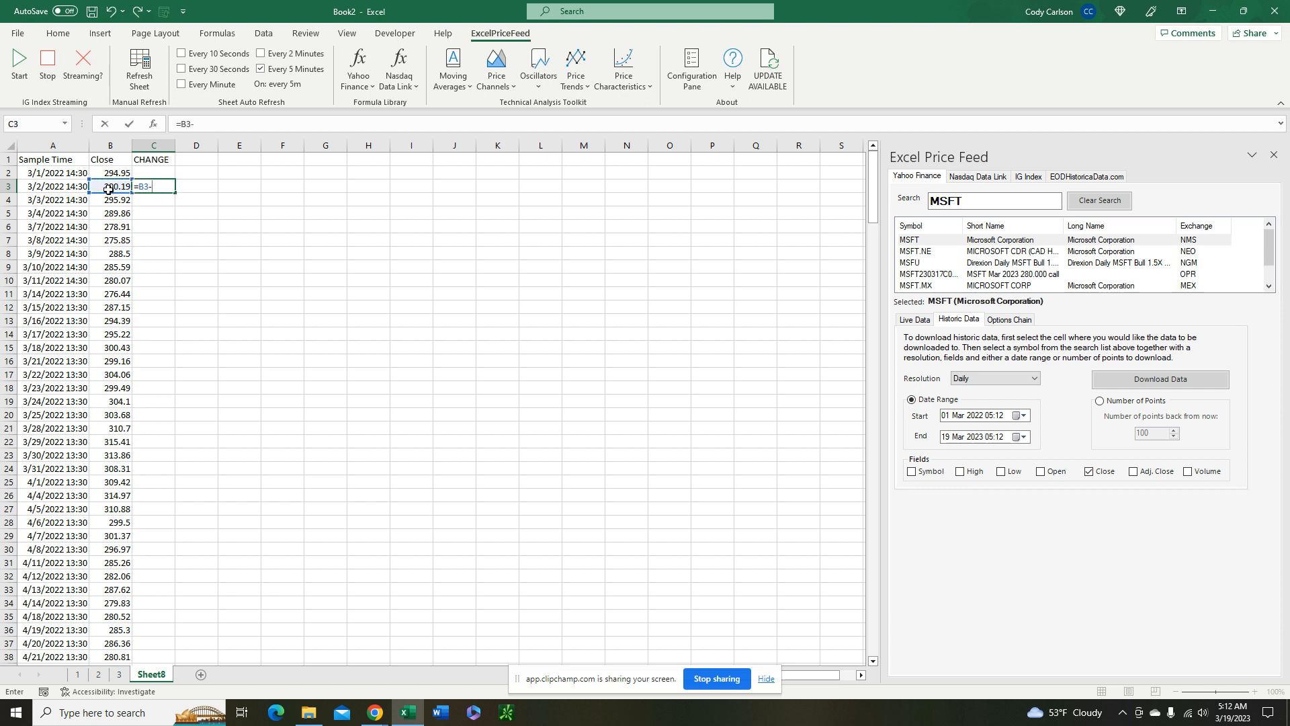
pyautogui.write('-')
pyautogui.click(112, 173)
pyautogui.press('Return')
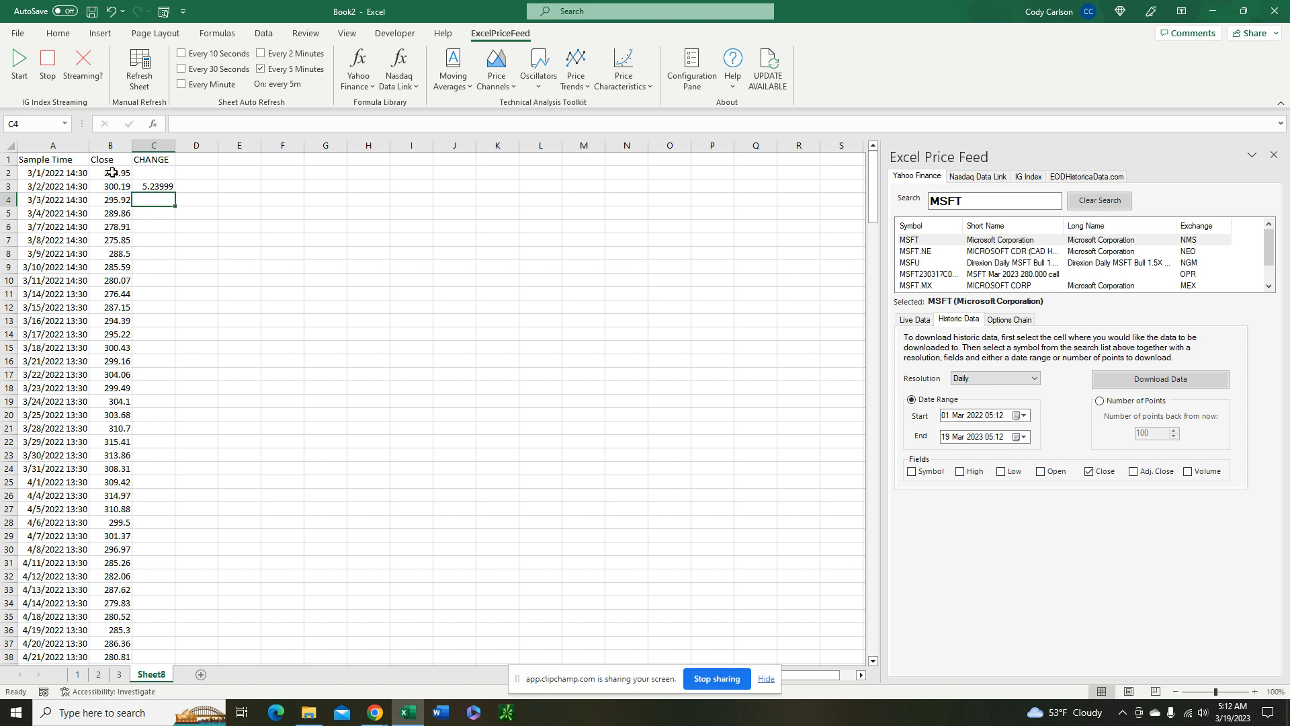
pyautogui.click(162, 187)
pyautogui.doubleClick(162, 188)
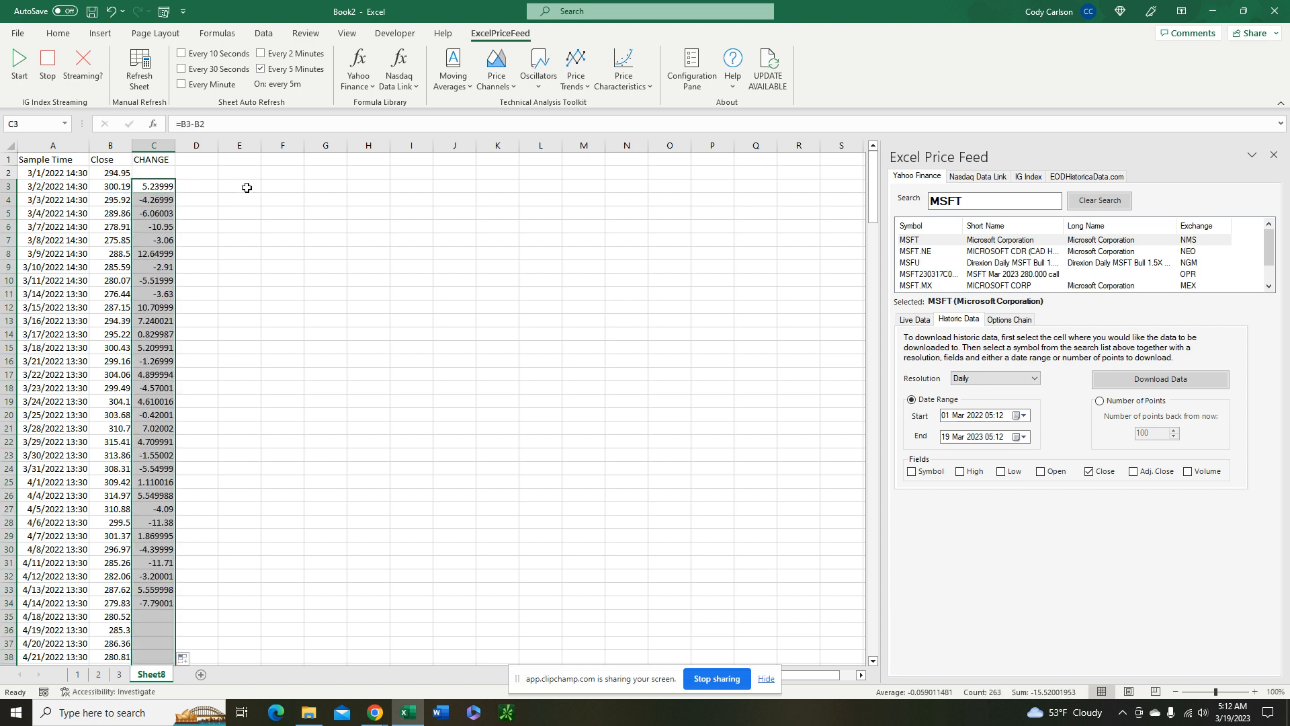
pyautogui.click(164, 201)
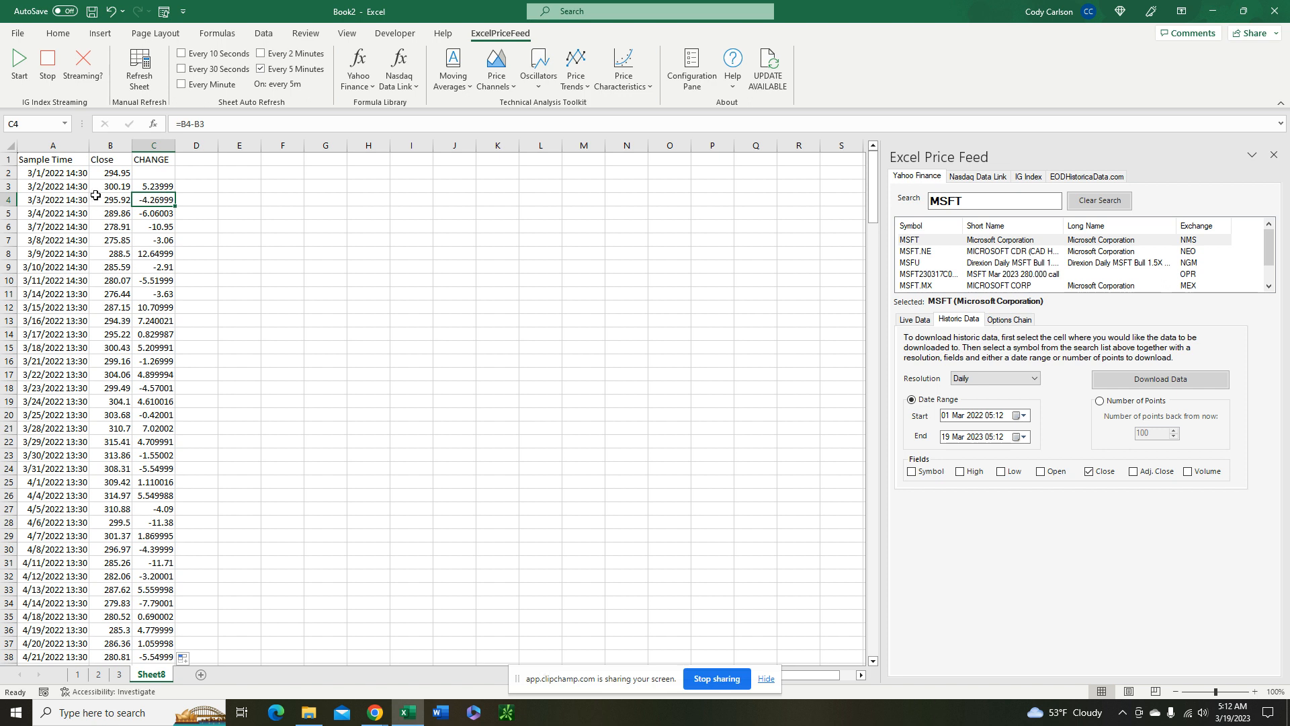
pyautogui.click(199, 191)
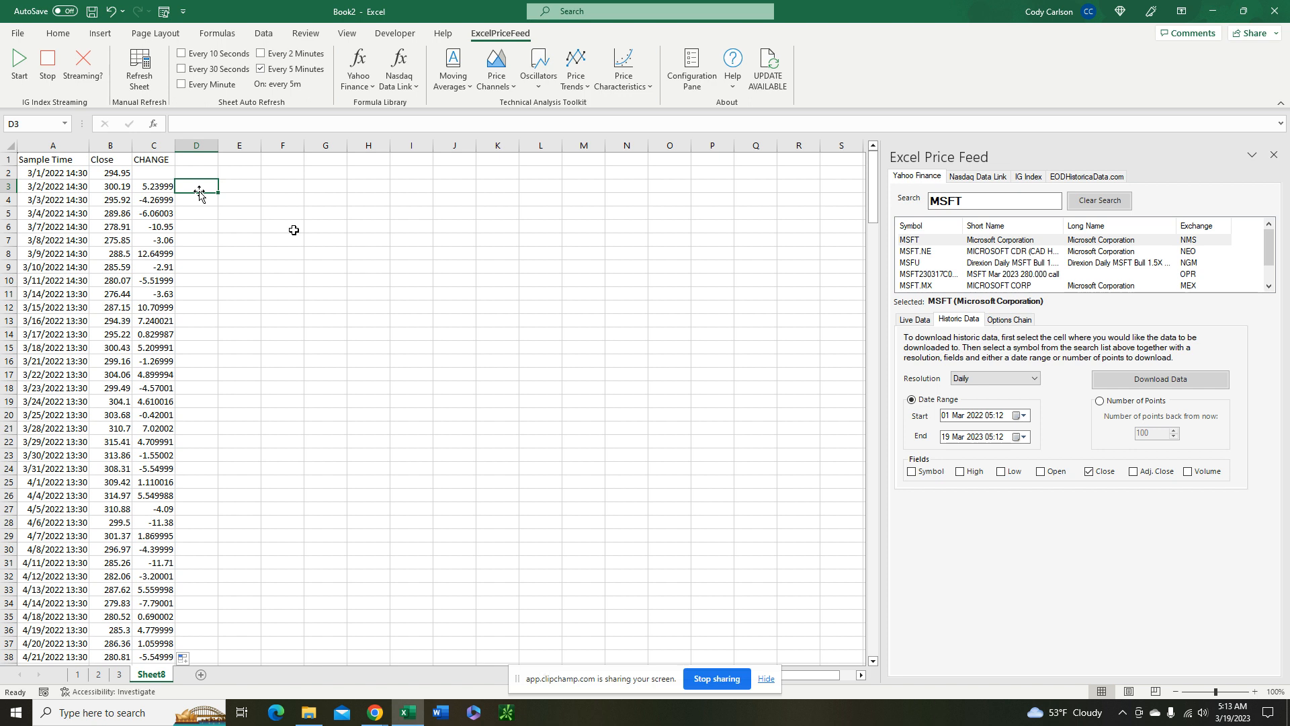
pyautogui.write('=IF')
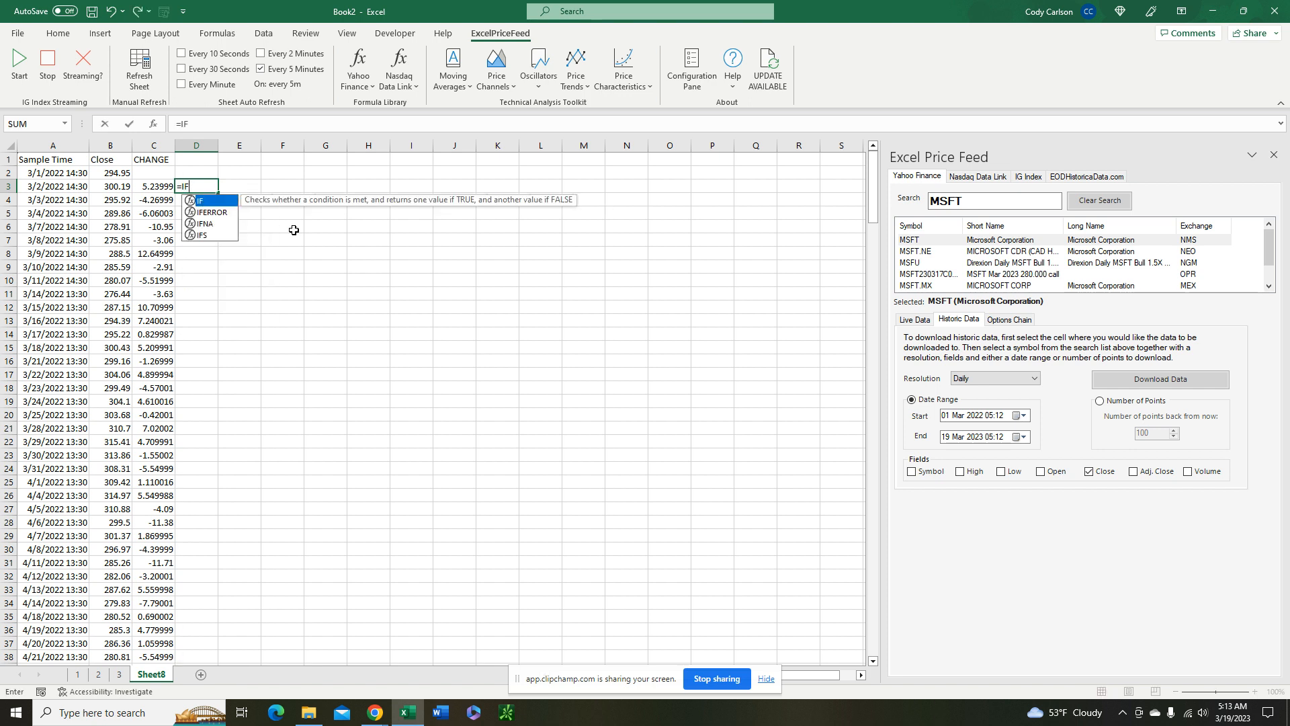
pyautogui.press('Escape')
pyautogui.press('Escape')
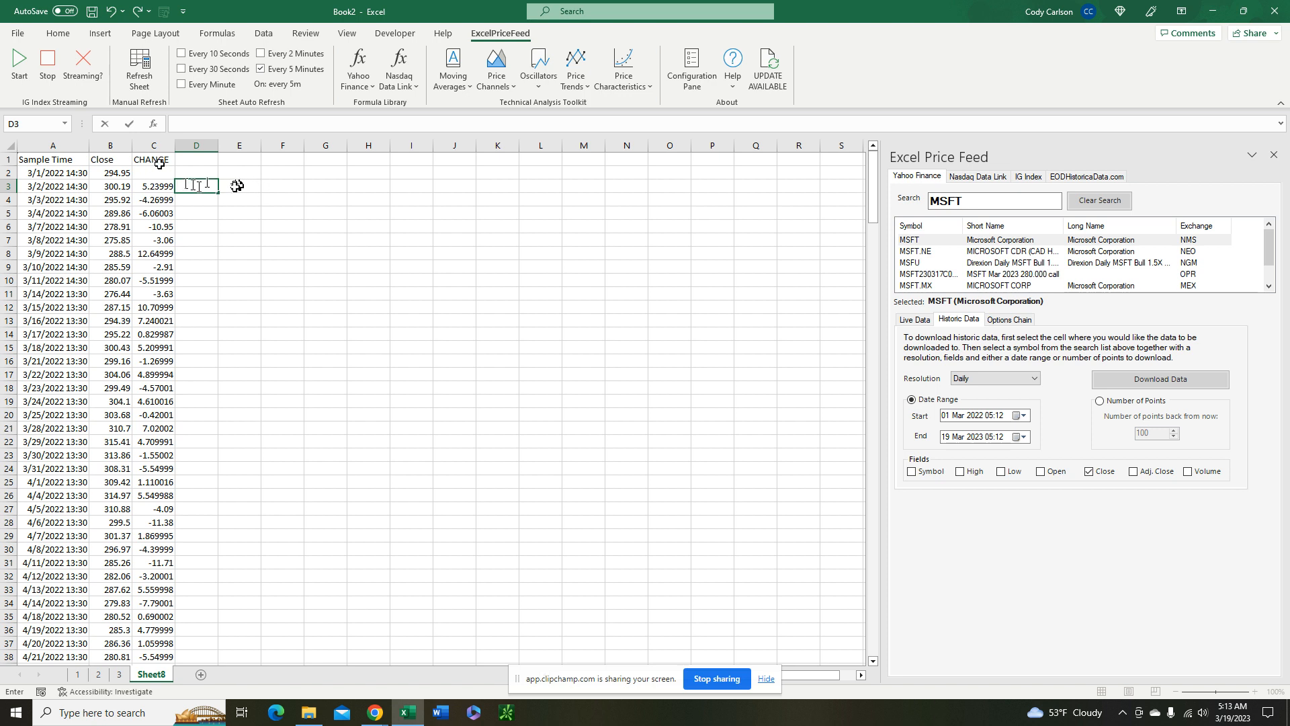
# Enter =IF(C3>0,C3,0) in D3 to keep only the gains and fill it down the column
pyautogui.write('=IF')
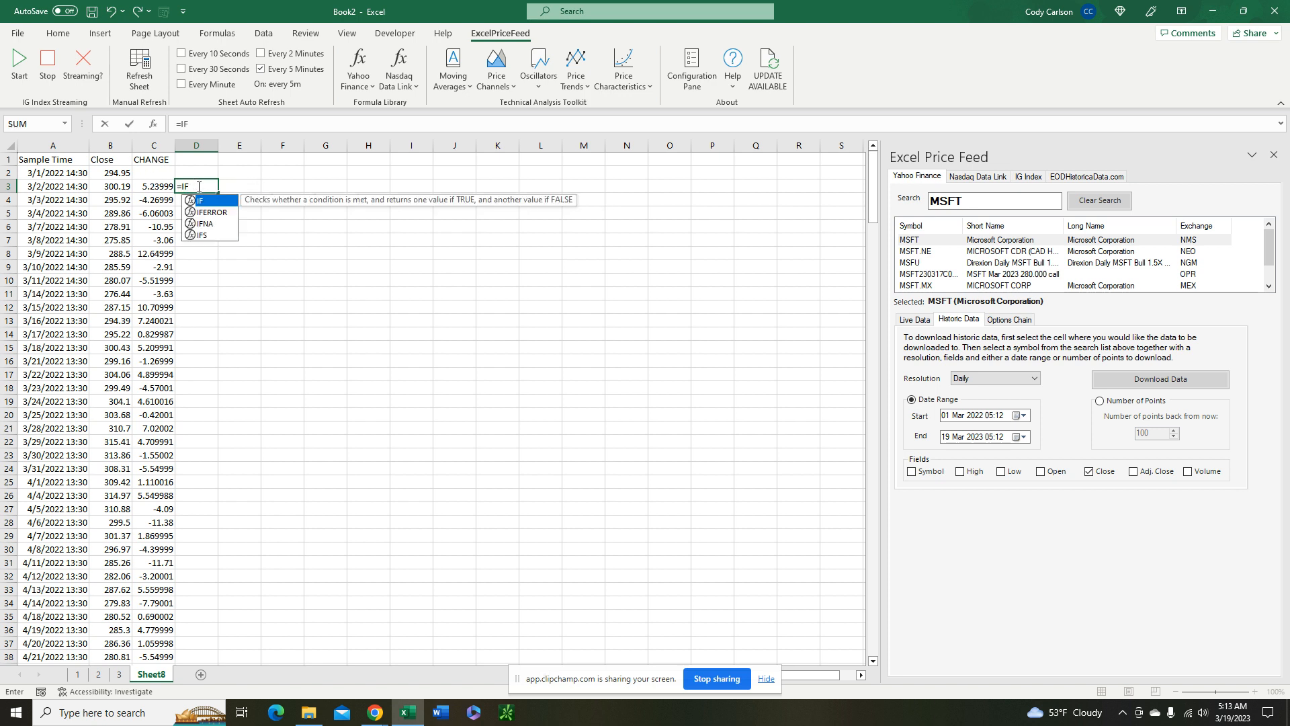
pyautogui.write('(')
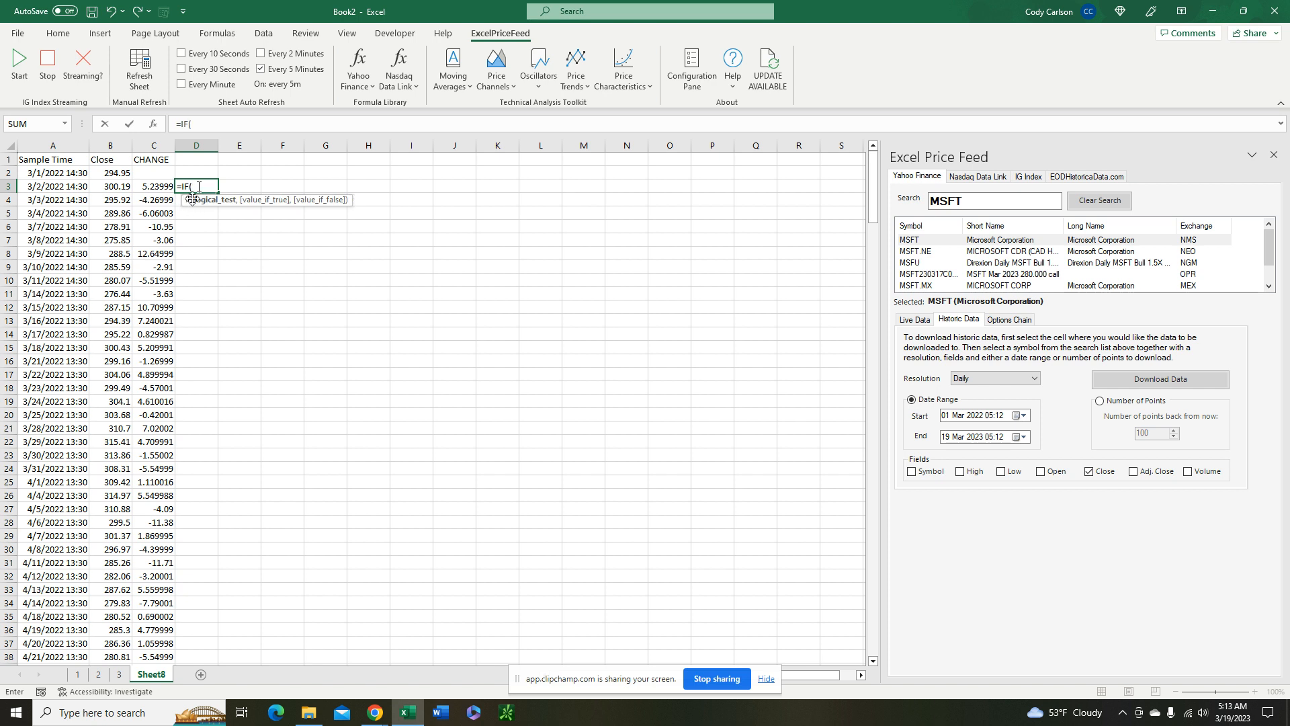
pyautogui.click(155, 189)
pyautogui.write('>')
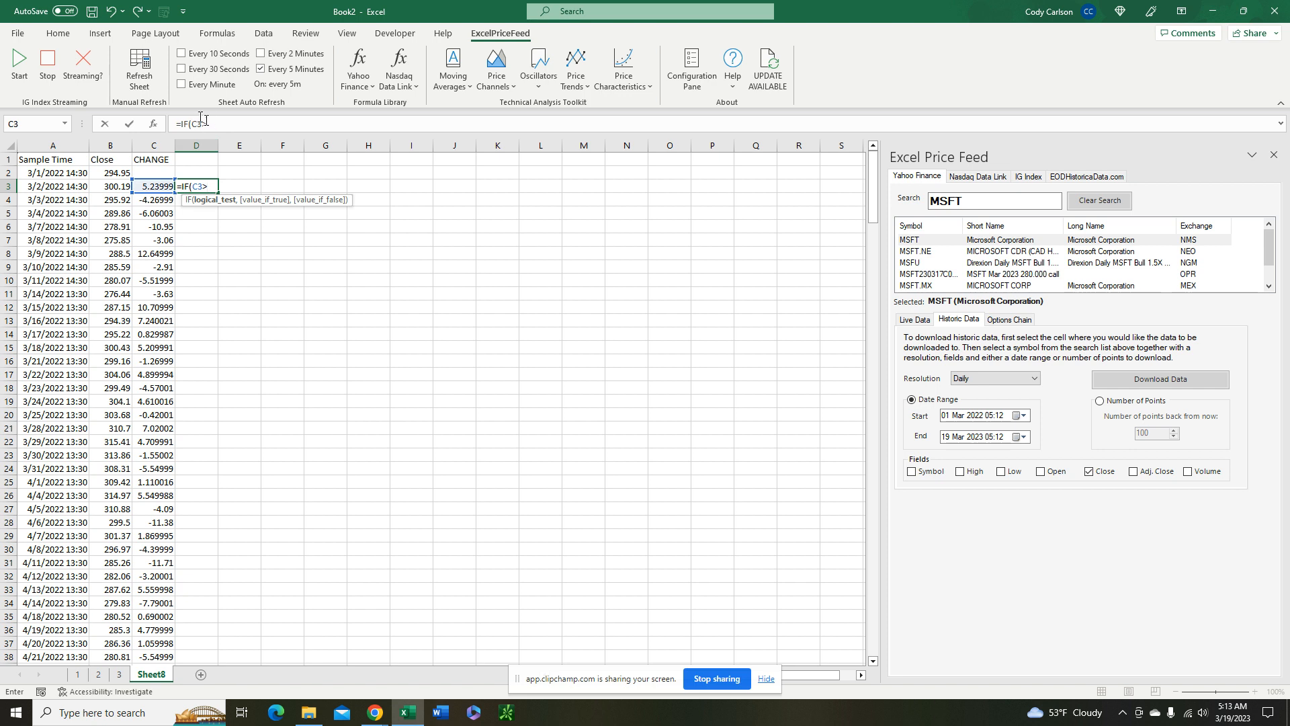
pyautogui.write('0,')
pyautogui.click(157, 188)
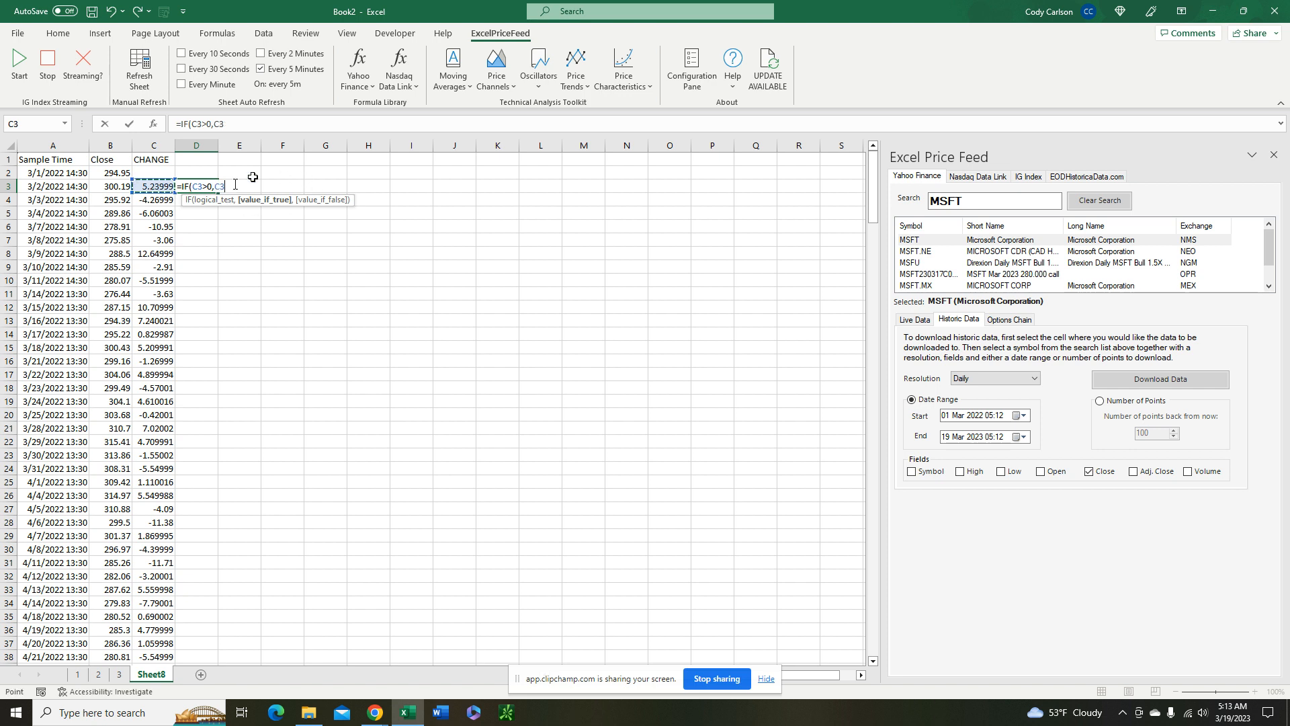
pyautogui.write(',0')
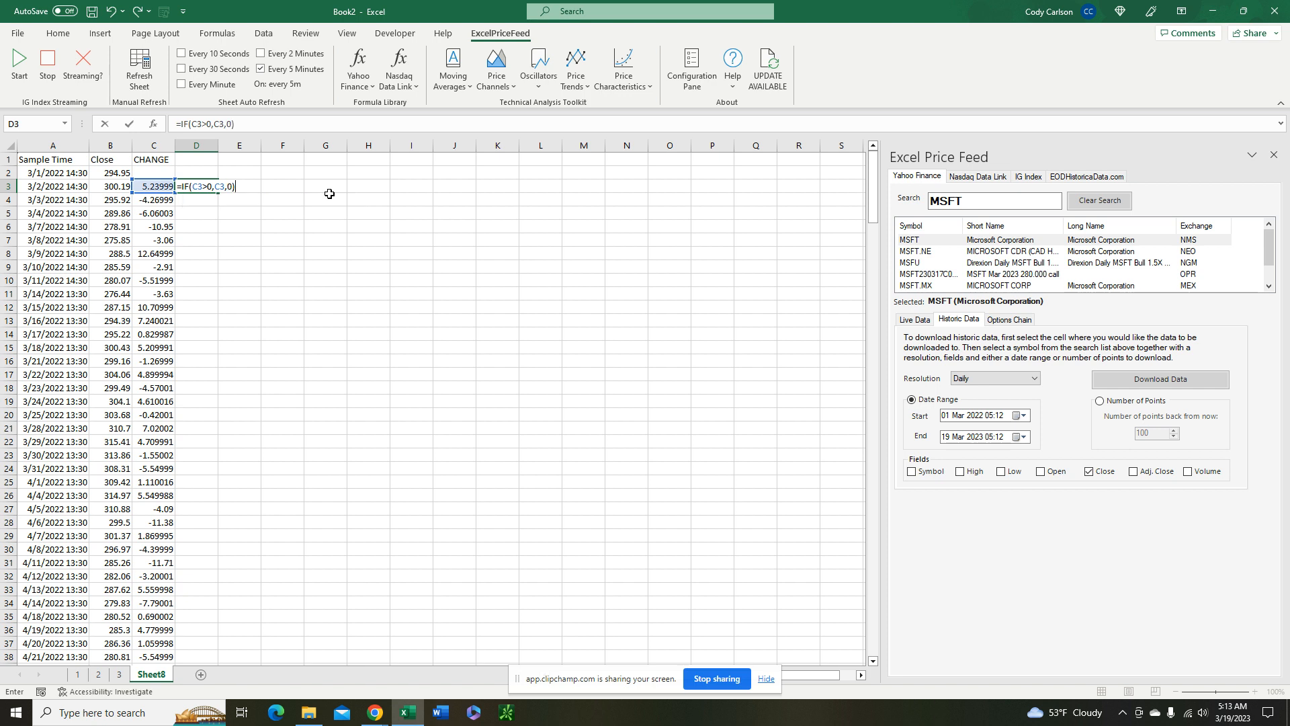
pyautogui.press('Return')
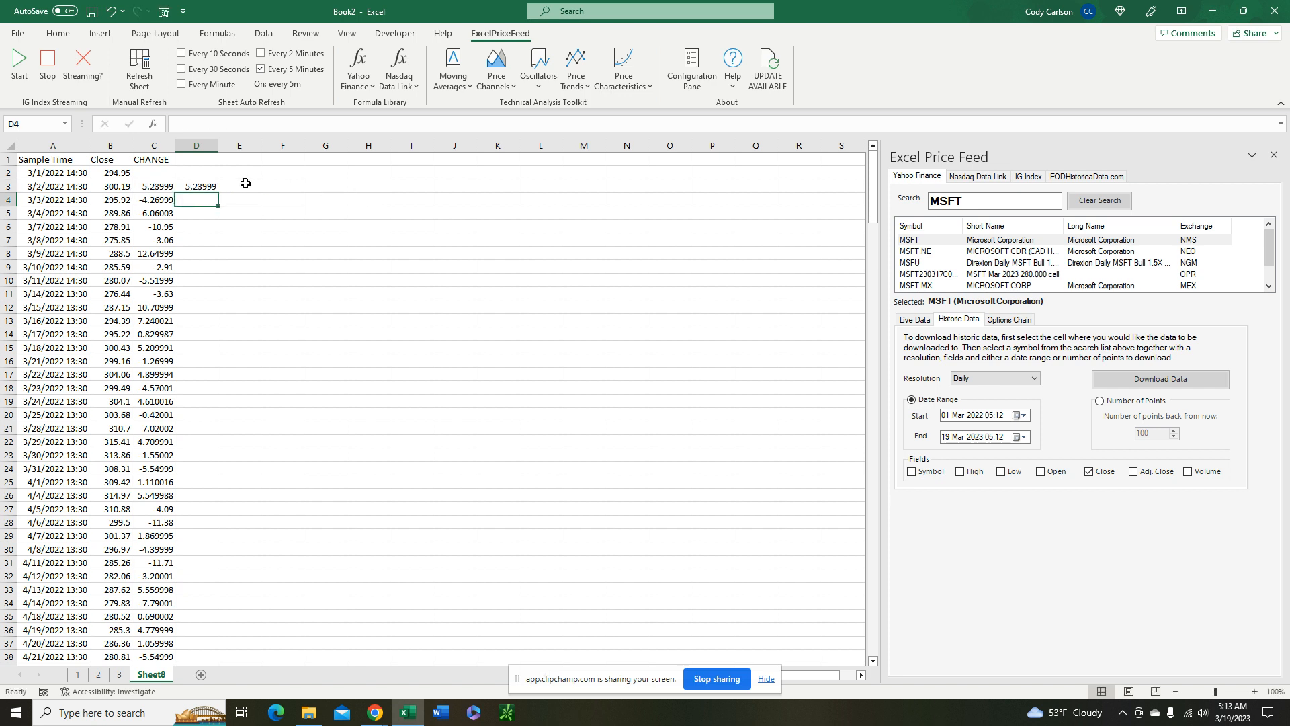
pyautogui.click(197, 187)
pyautogui.doubleClick(219, 193)
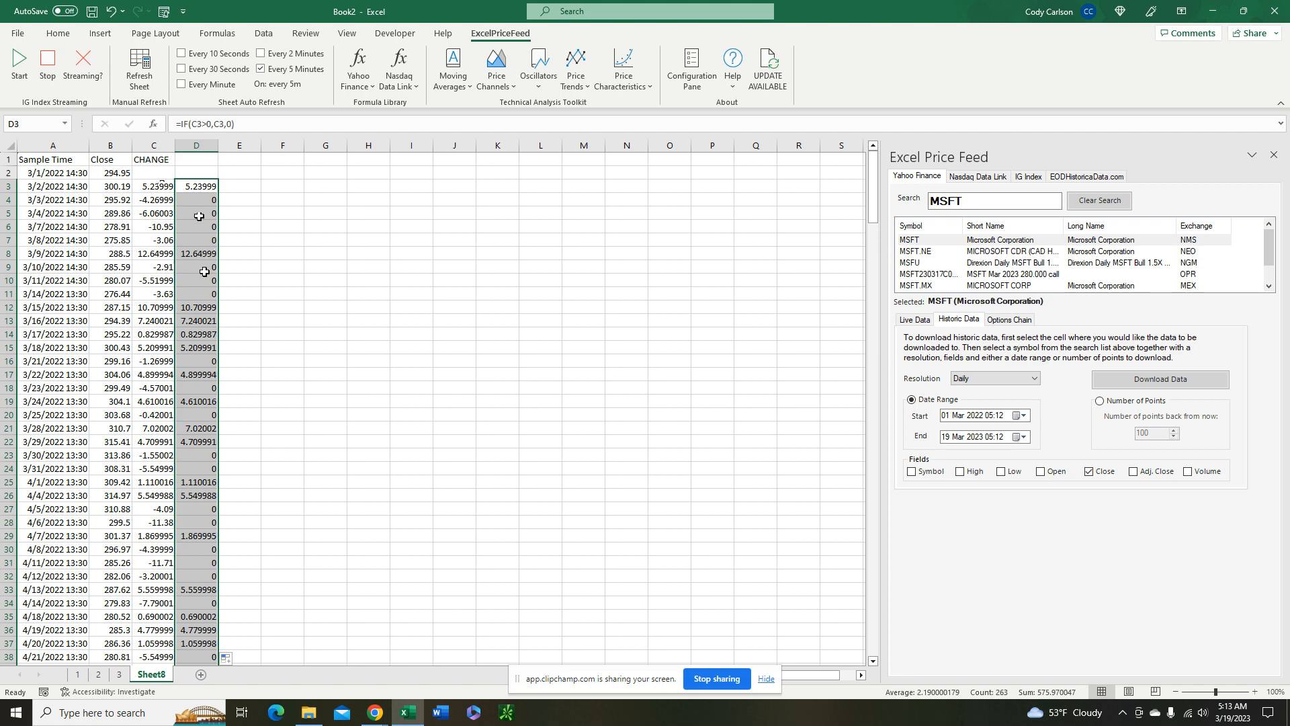
pyautogui.click(229, 184)
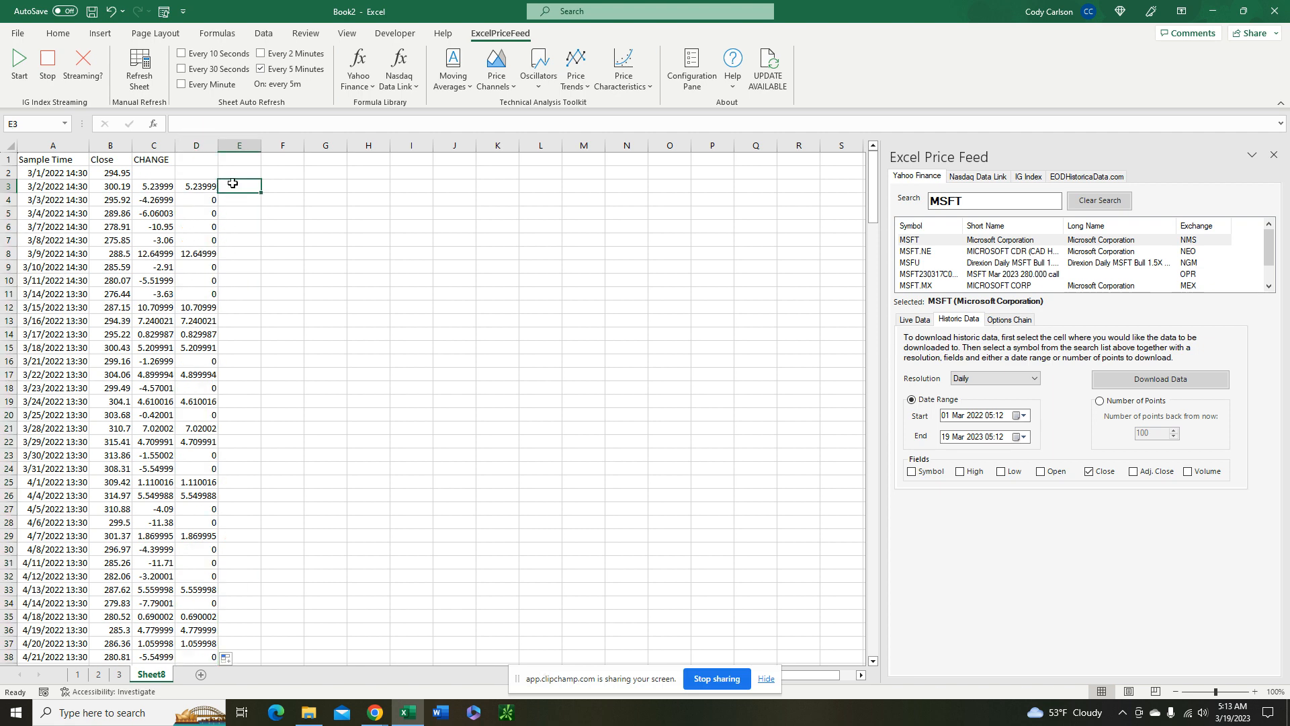
# Fill column C with yellow and apply the Good cell style to column D
pyautogui.click(153, 145)
pyautogui.click(58, 33)
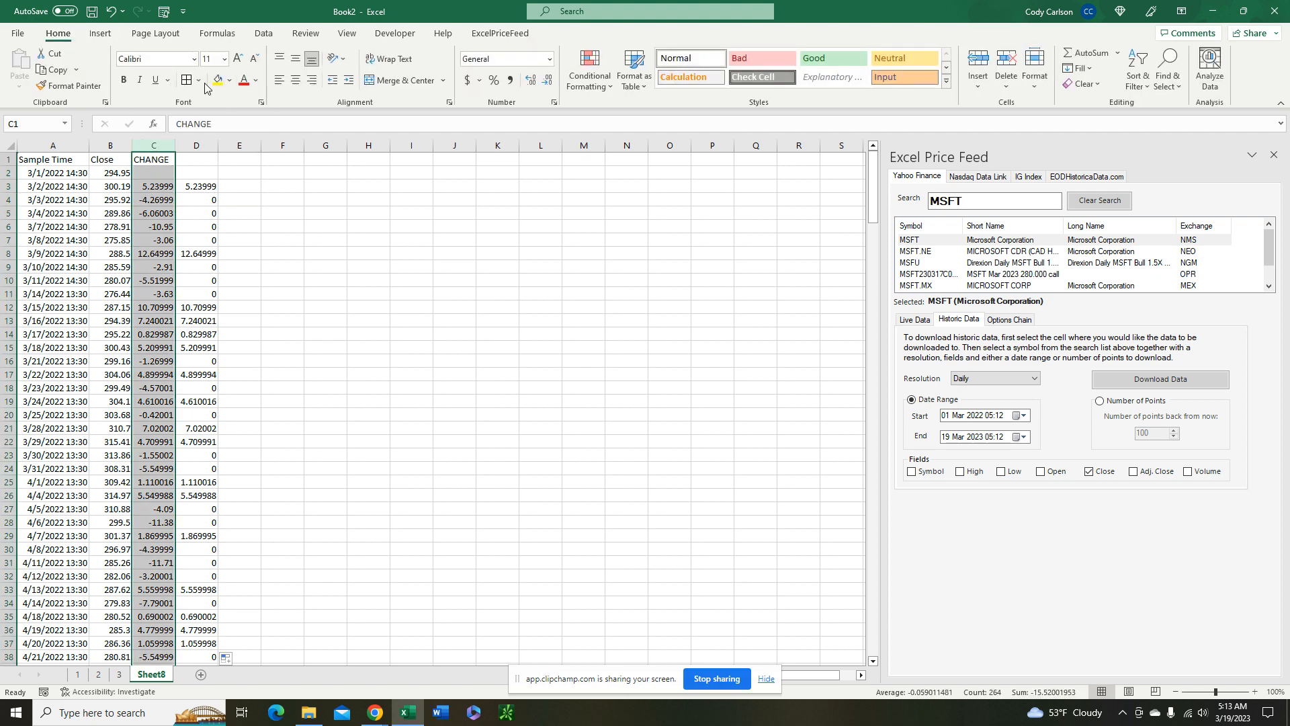
pyautogui.click(218, 80)
pyautogui.click(239, 189)
pyautogui.click(196, 145)
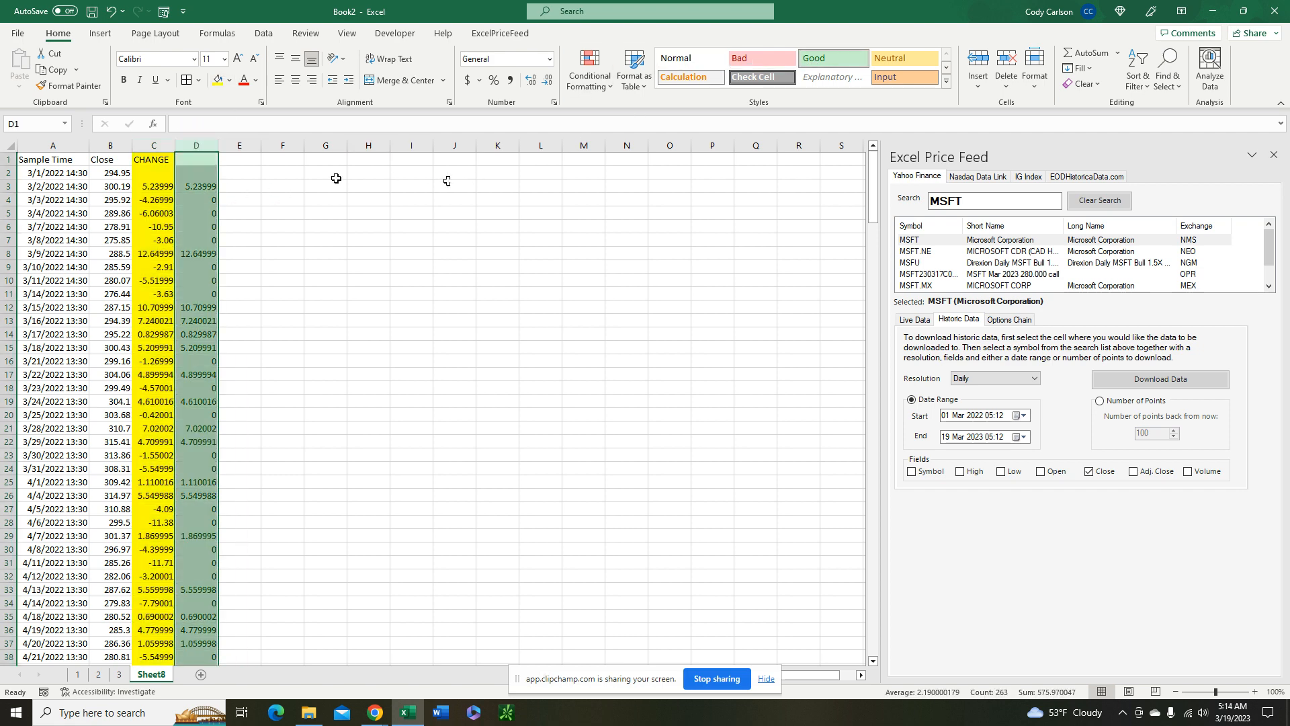
# Enter =IF(C3<0,ABS(C3),0) in E3 to keep only the losses as positive values
pyautogui.click(248, 188)
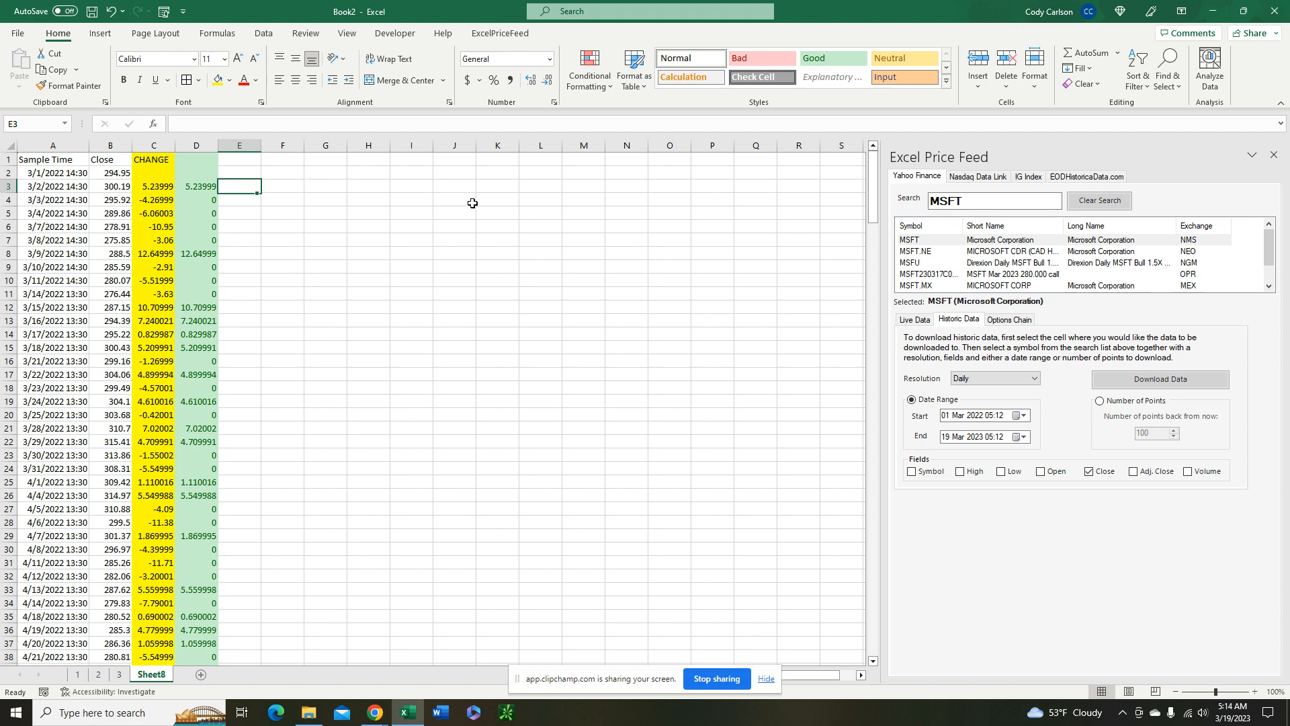
pyautogui.write('=IF(')
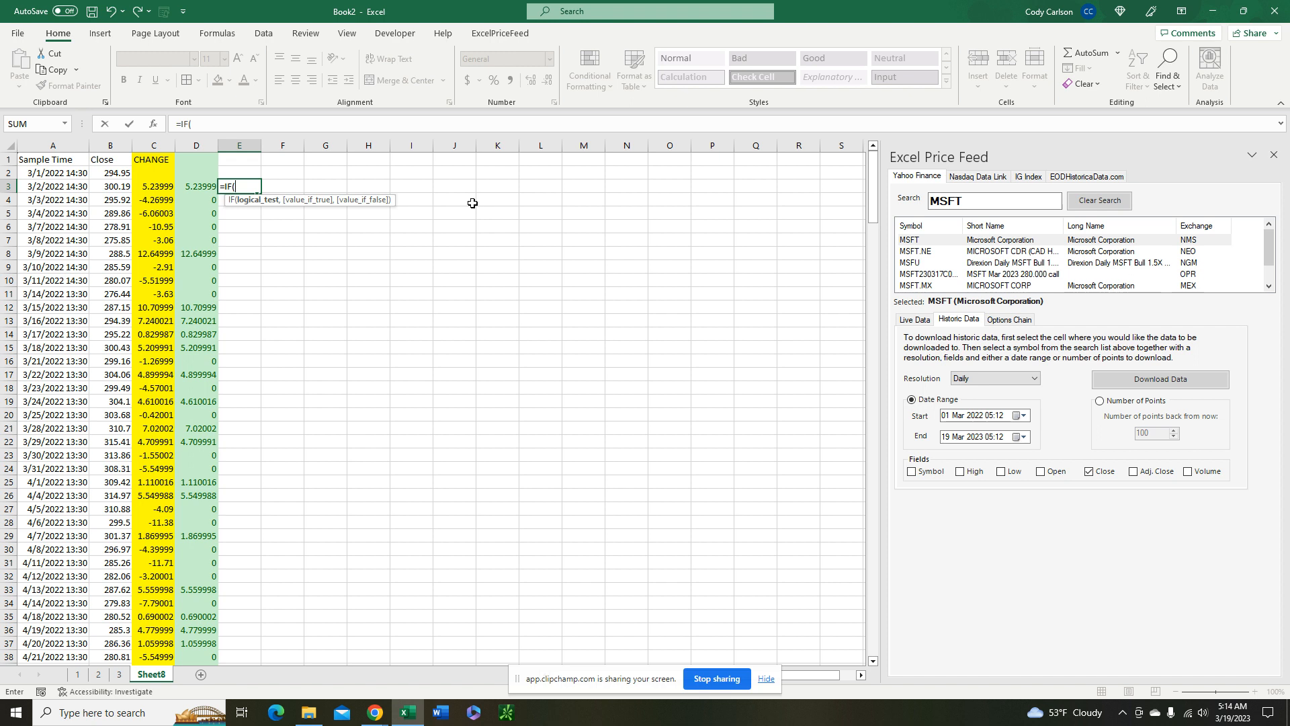
pyautogui.click(157, 184)
pyautogui.write('<0,')
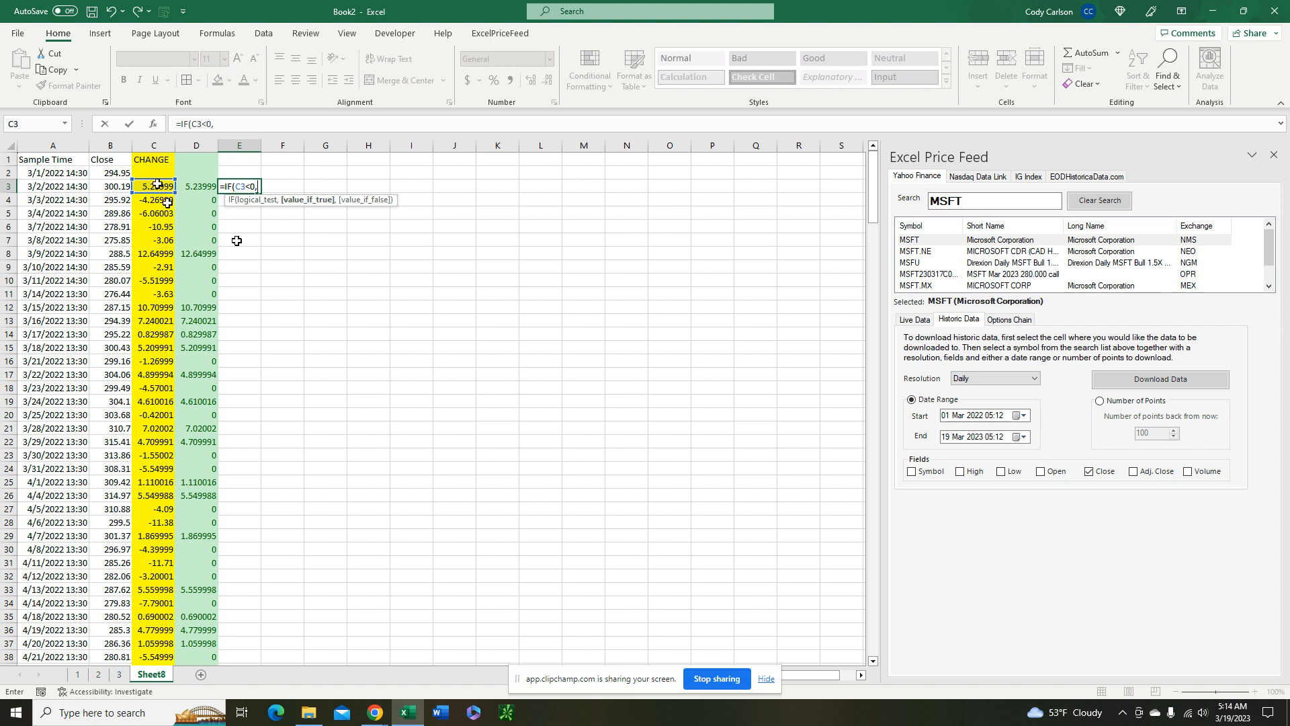
pyautogui.write('ABS')
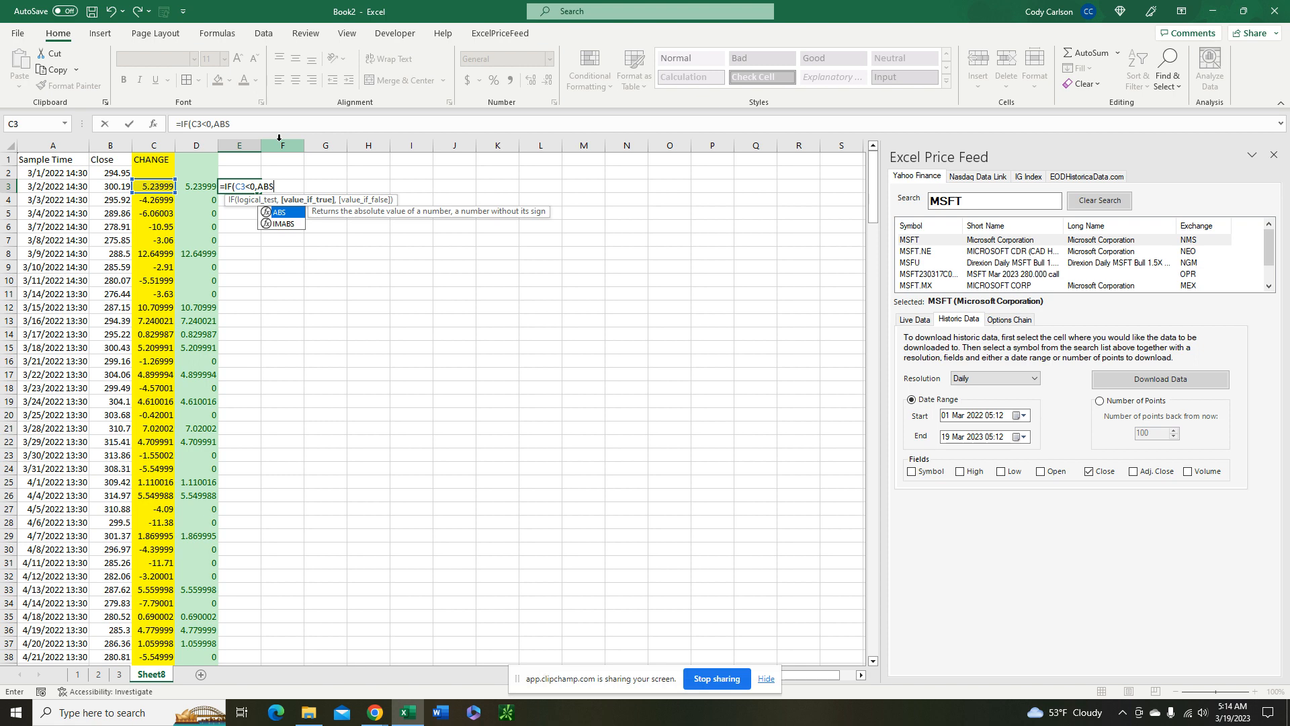
pyautogui.write('(')
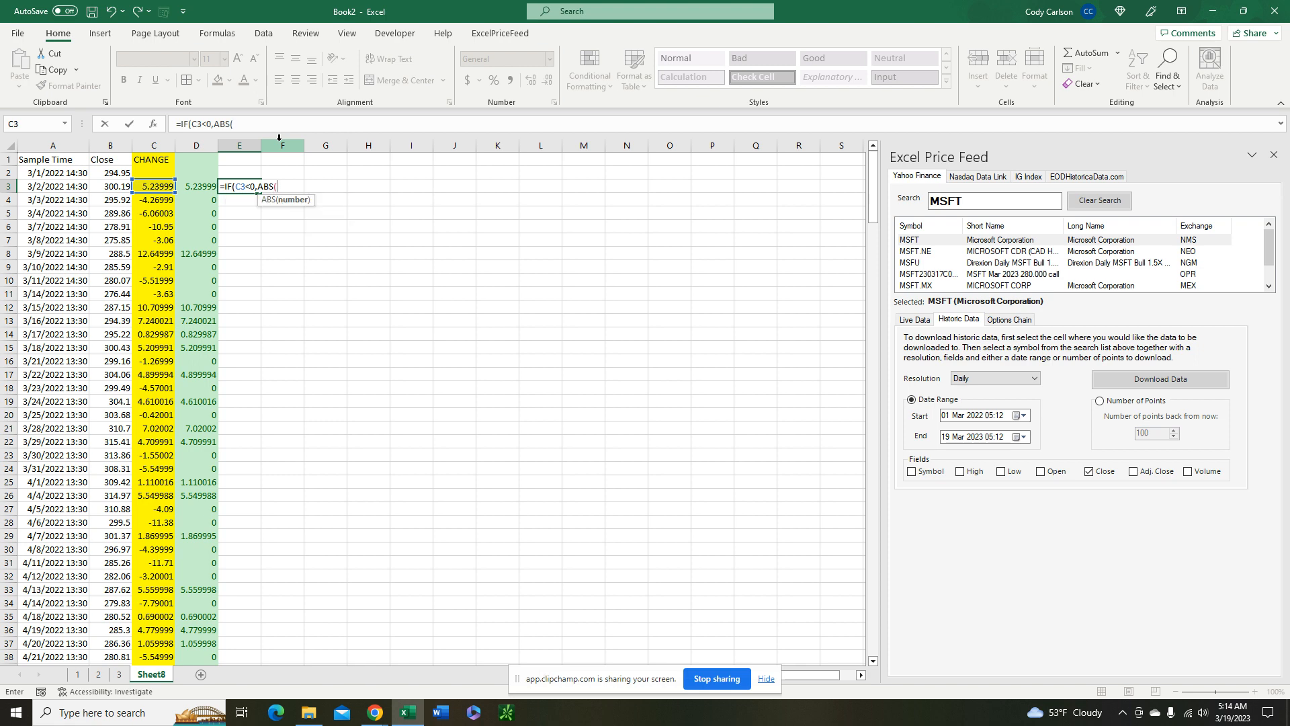
pyautogui.click(157, 188)
pyautogui.write(')')
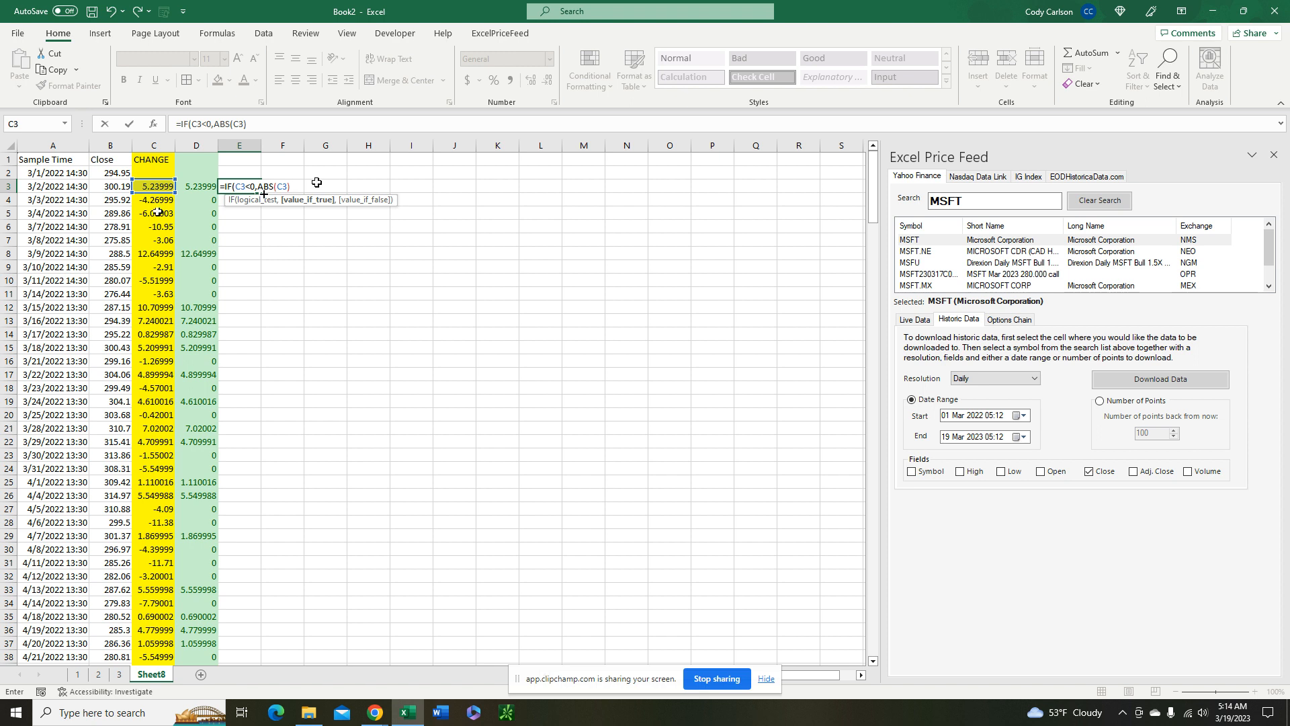
pyautogui.write(',0)')
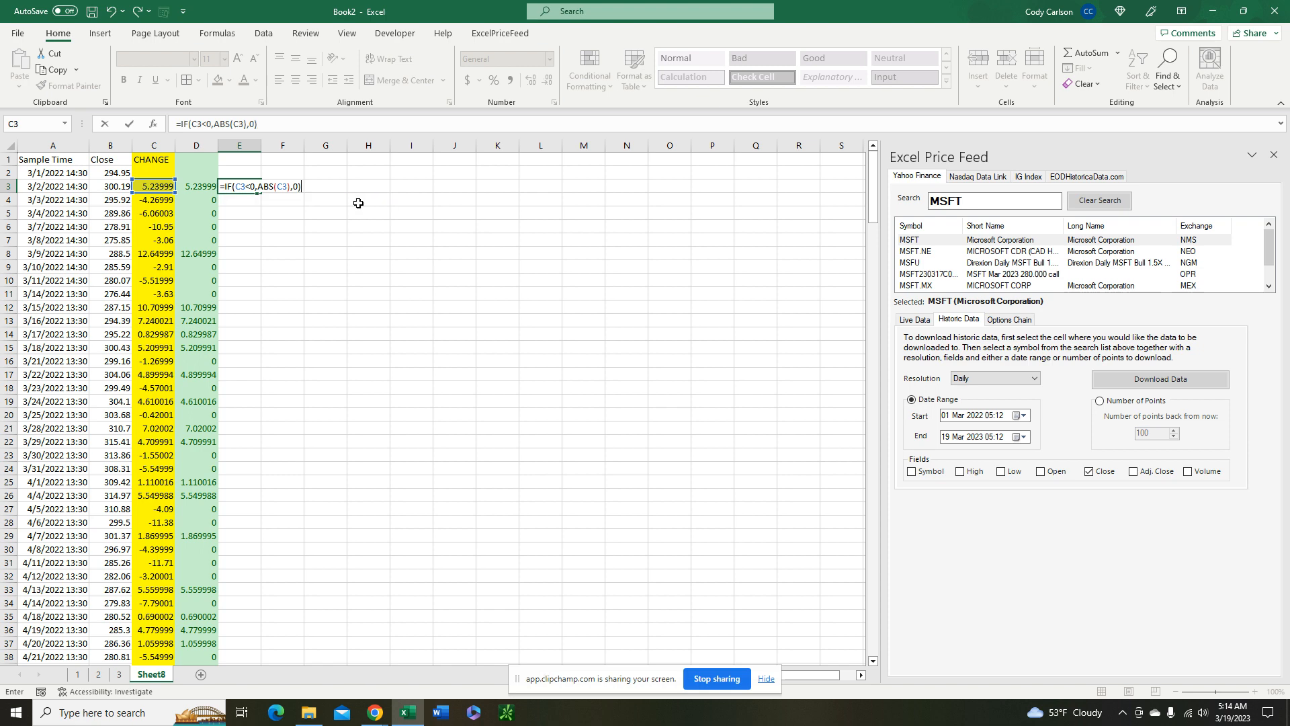
pyautogui.press('Return')
# Fill the loss formula from E3 down to the end of the data and apply the Bad cell style to column E
pyautogui.click(243, 190)
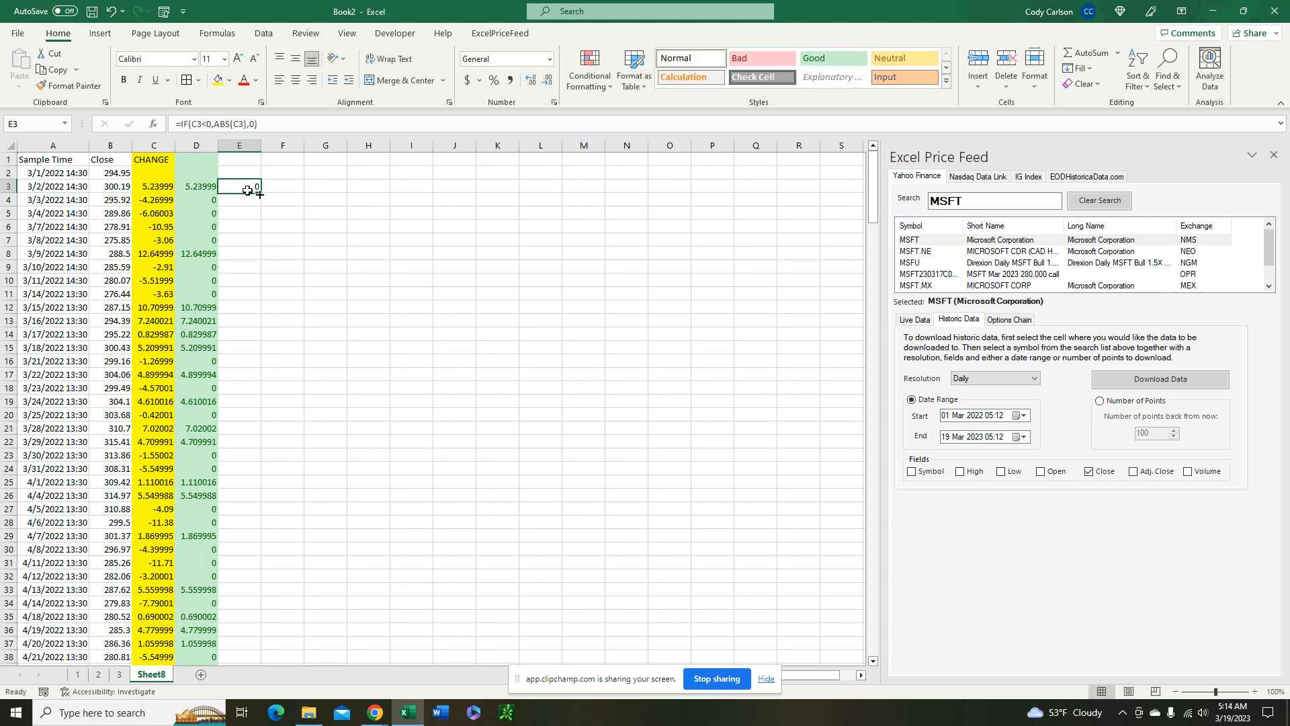
pyautogui.doubleClick(259, 193)
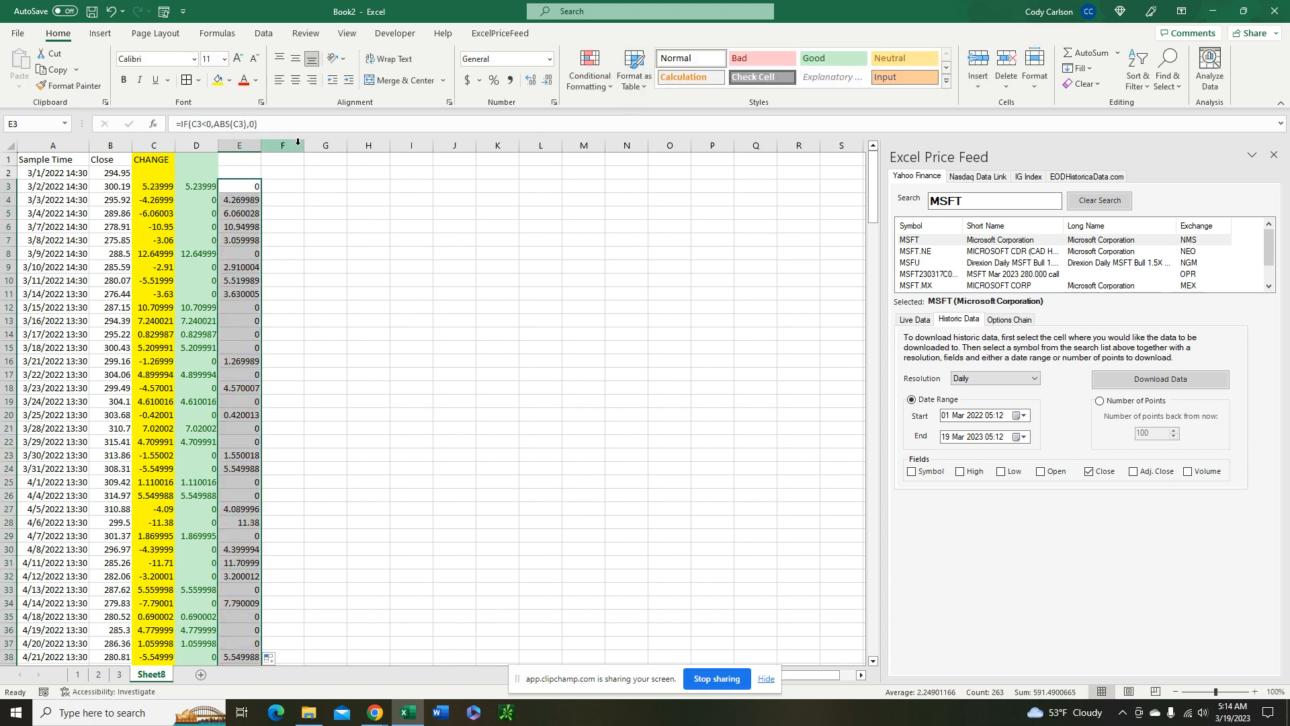
pyautogui.click(239, 146)
pyautogui.click(745, 60)
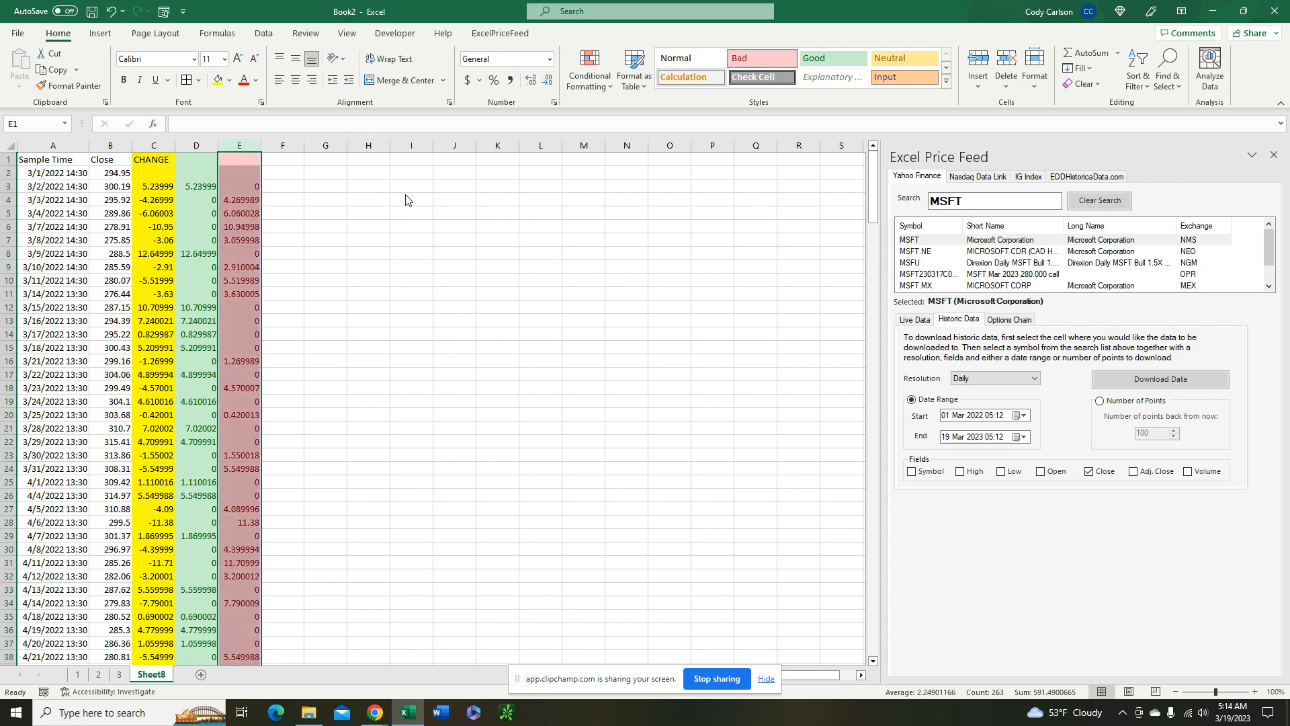
pyautogui.click(293, 226)
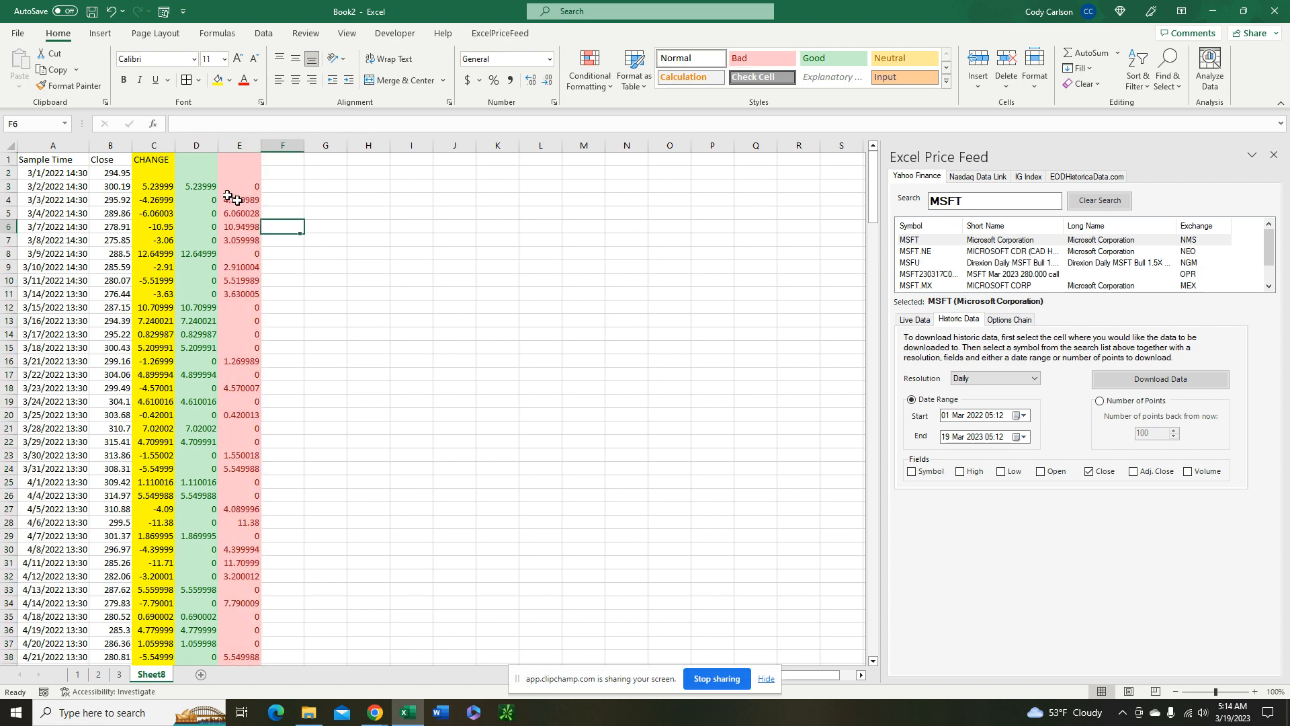
# Compare the losses in column E with the negative daily changes in C4 through C7
pyautogui.click(250, 201)
pyautogui.click(157, 197)
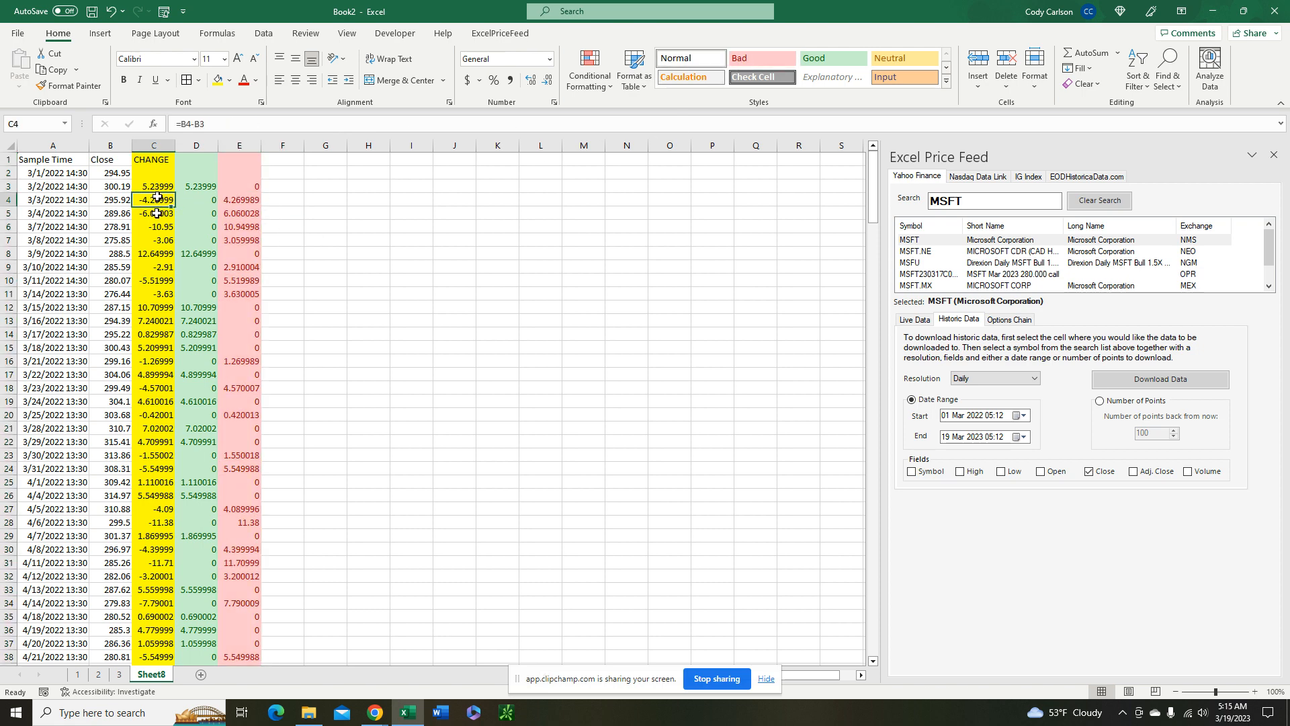
pyautogui.click(158, 214)
pyautogui.click(157, 228)
pyautogui.click(157, 242)
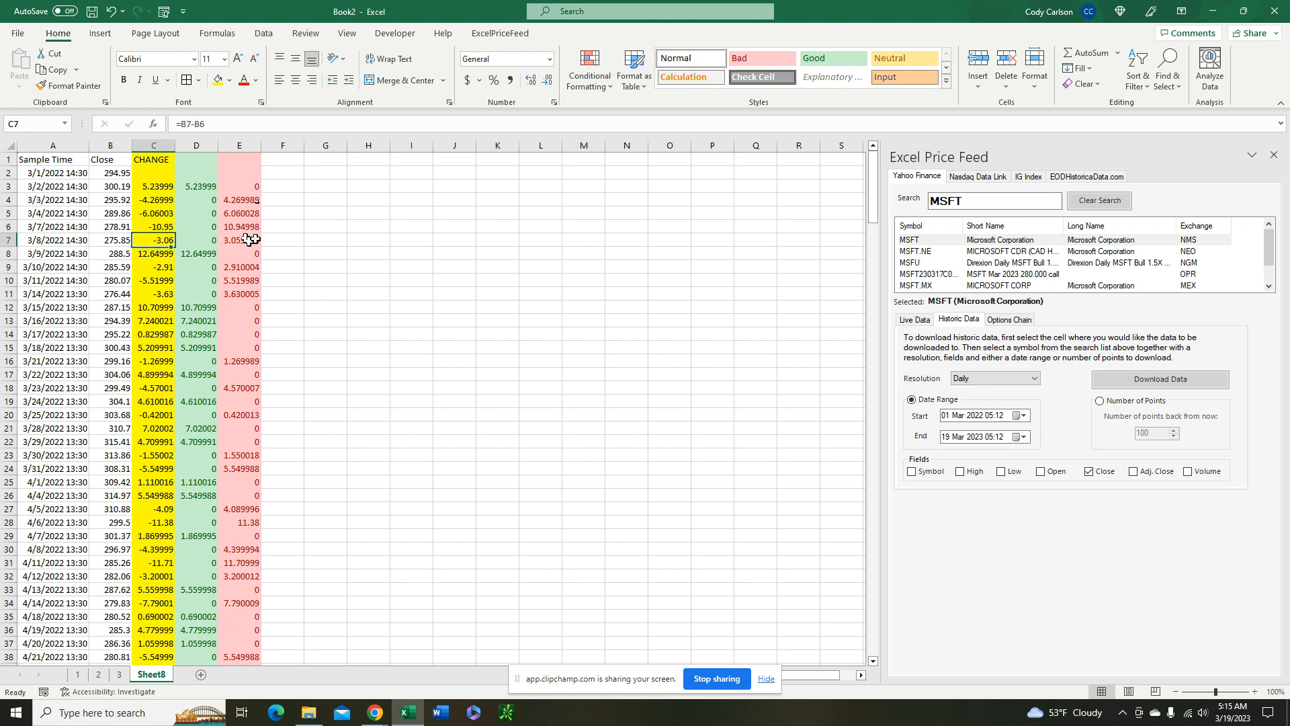
pyautogui.click(282, 191)
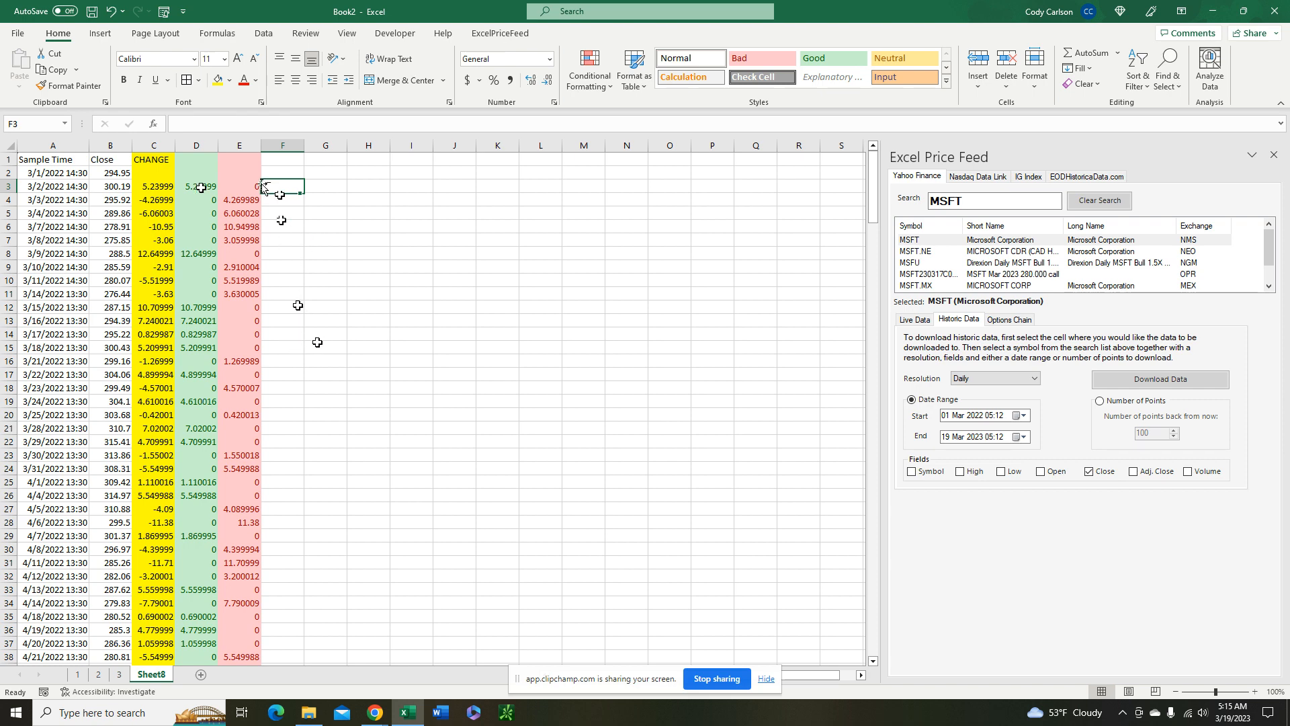
# Calculate the average of the first 14 gains, D3:D16, with the AVERAGE function in F16
pyautogui.click(201, 186)
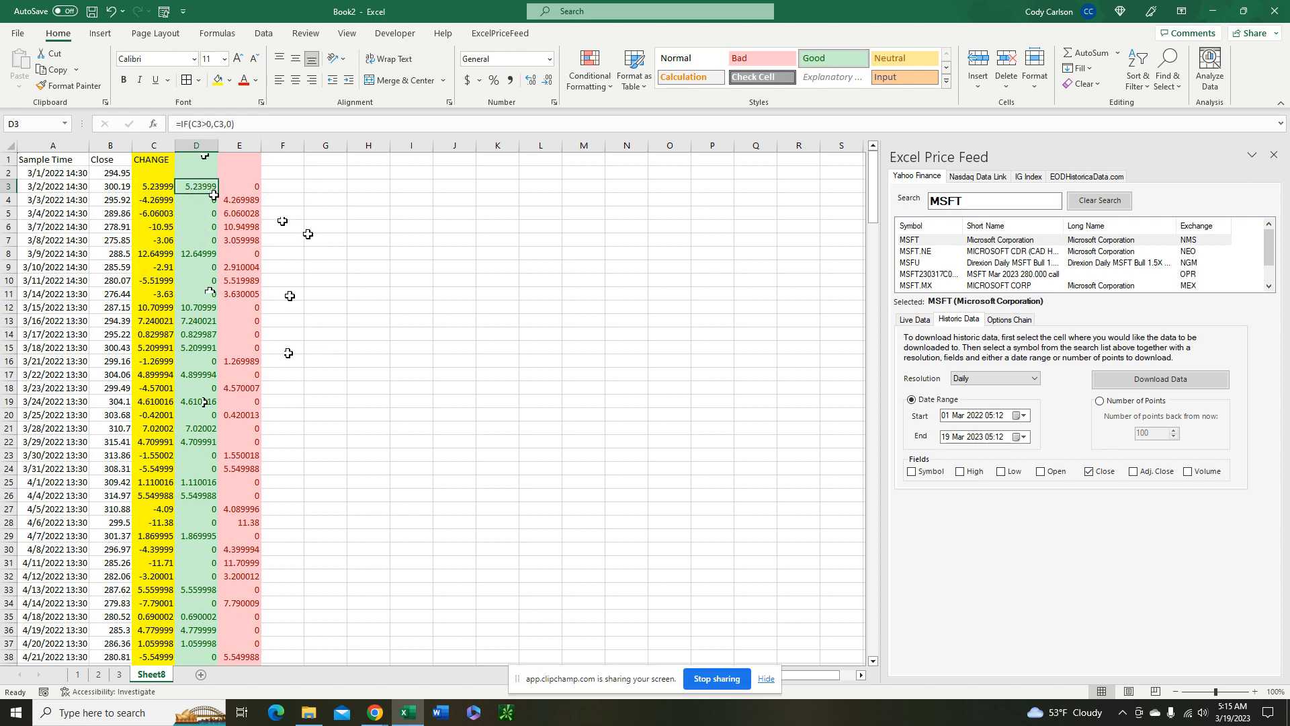
pyautogui.moveTo(213, 194); pyautogui.dragTo(195, 357)
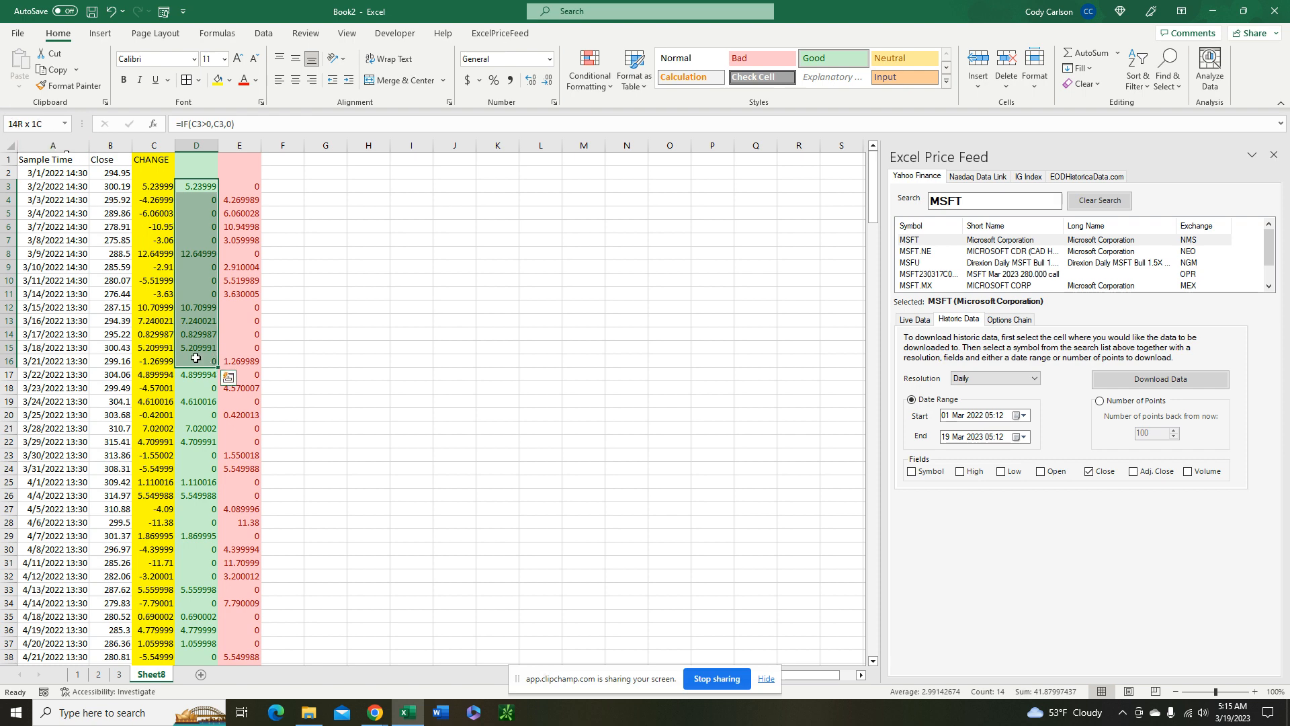
pyautogui.click(288, 364)
pyautogui.write('=AVER')
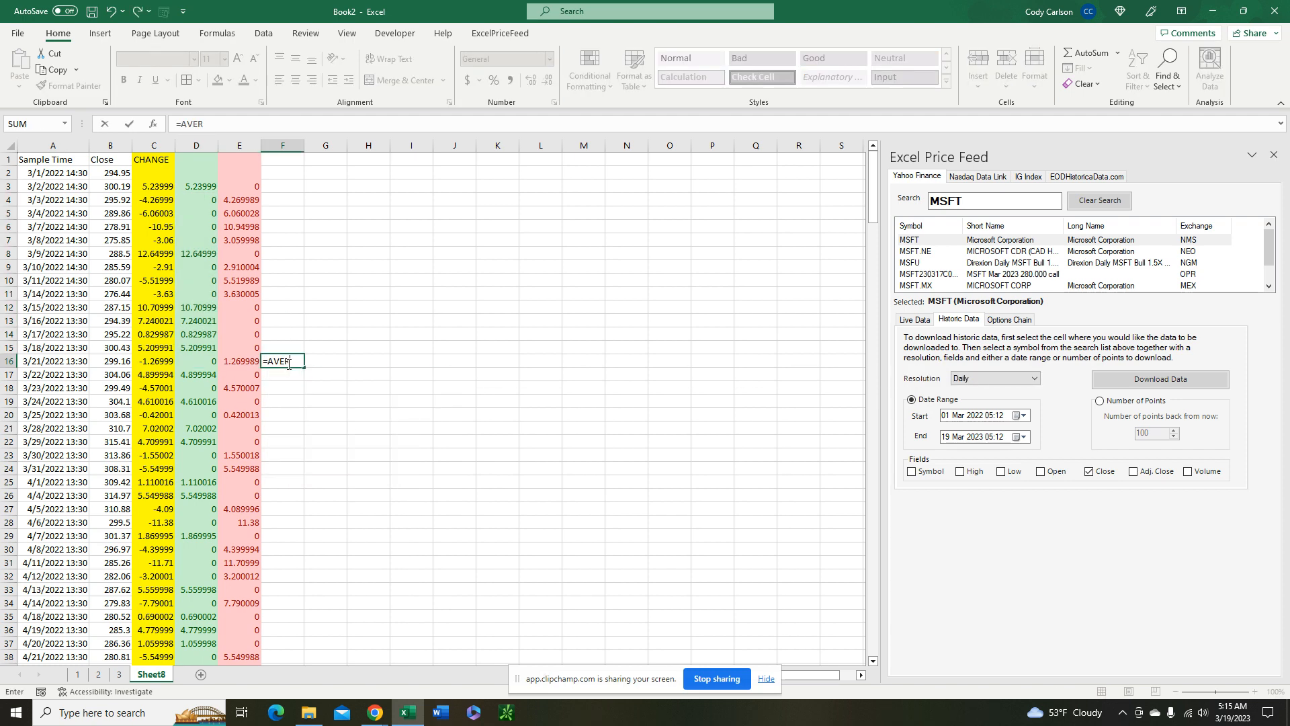
pyautogui.press('BackSpace')
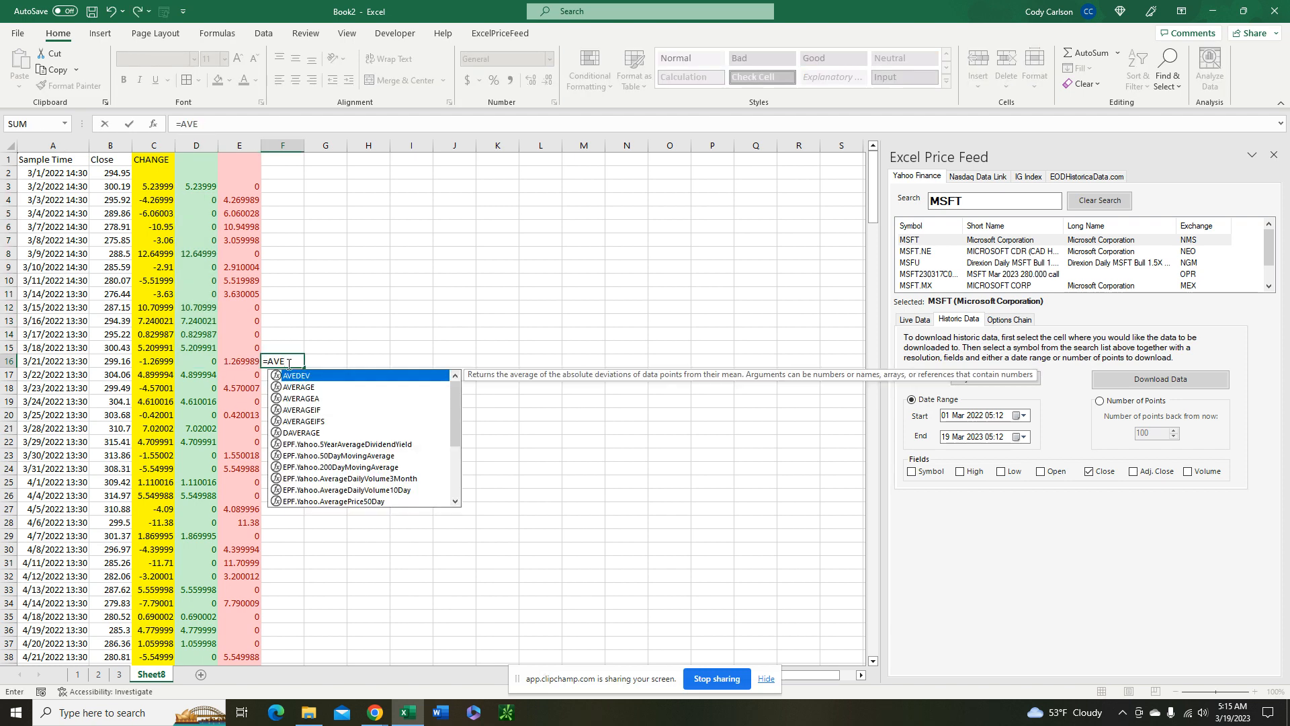
pyautogui.write('rage')
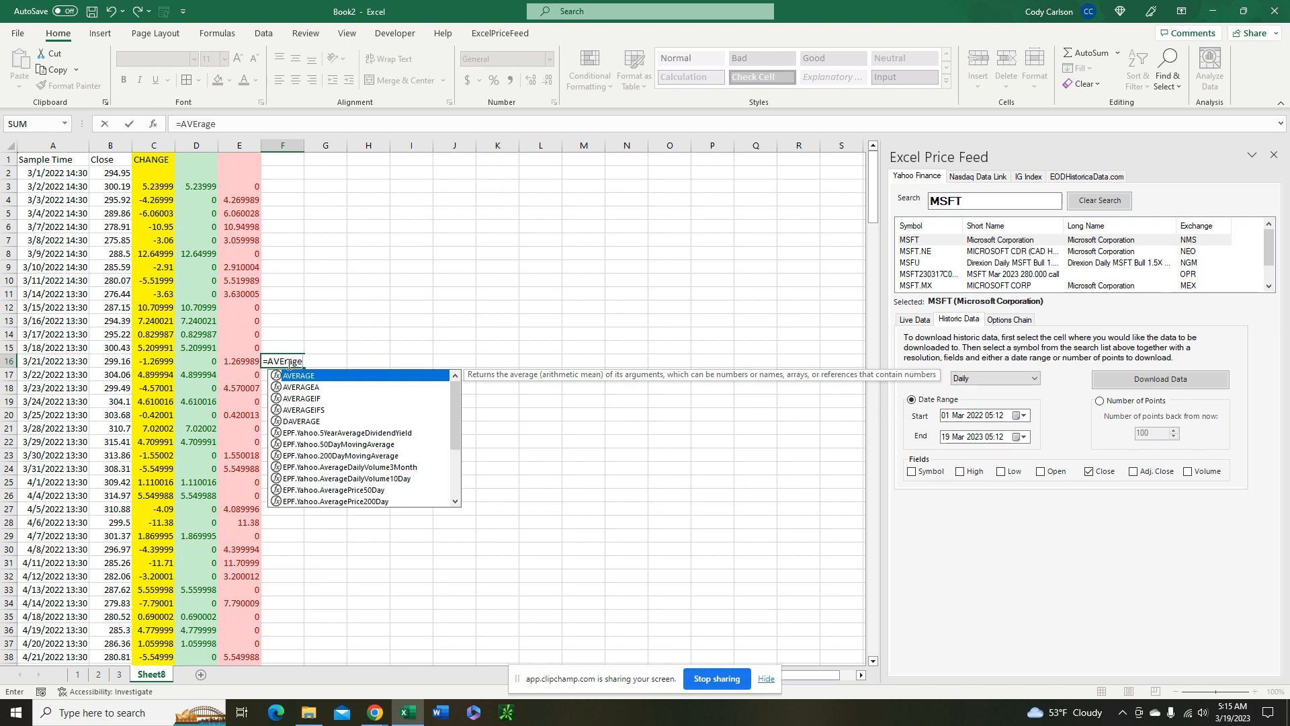
pyautogui.press('BackSpace')
pyautogui.press('BackSpace')
pyautogui.write('ra')
pyautogui.press('Tab')
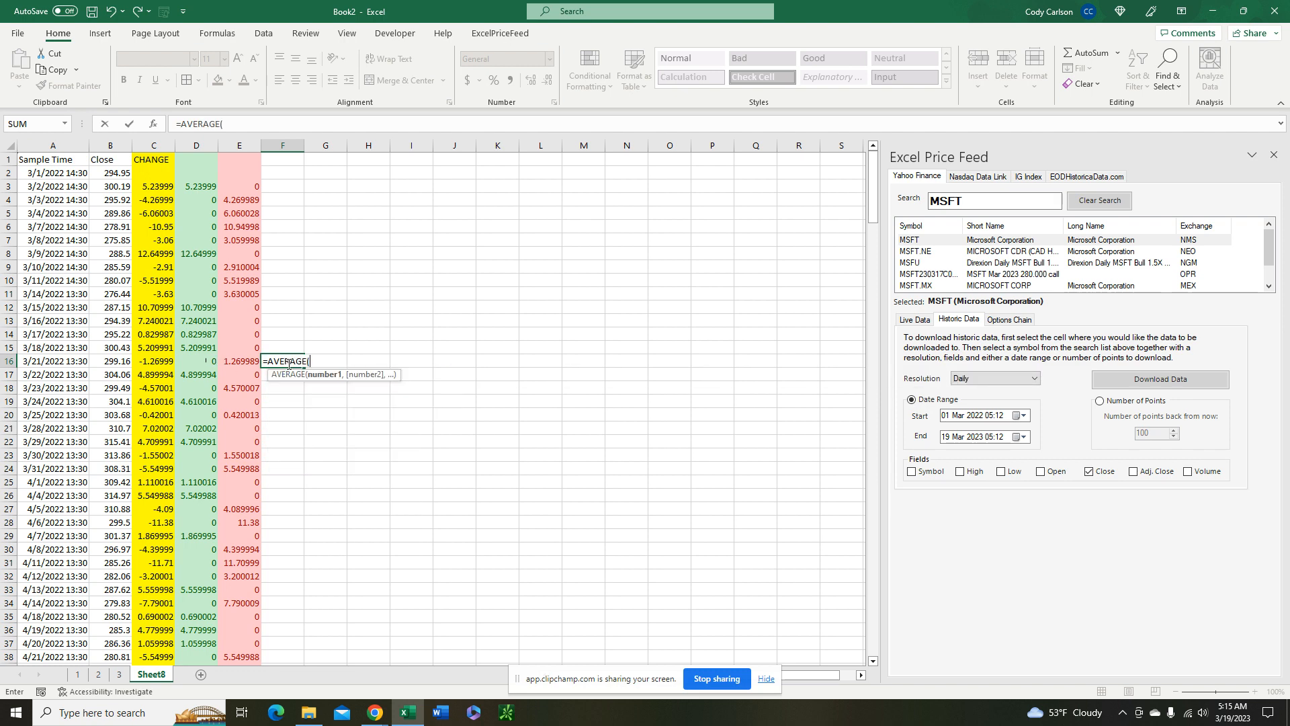
pyautogui.moveTo(202, 360); pyautogui.dragTo(205, 186)
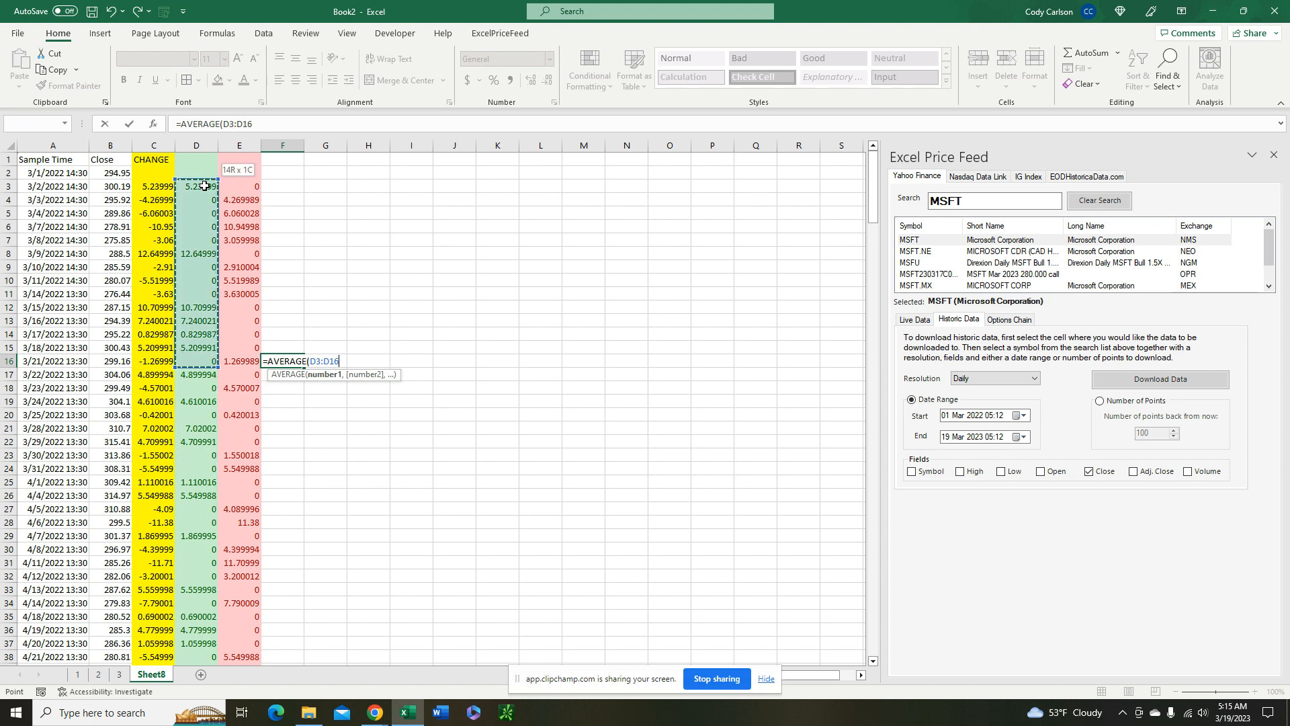
pyautogui.press('Return')
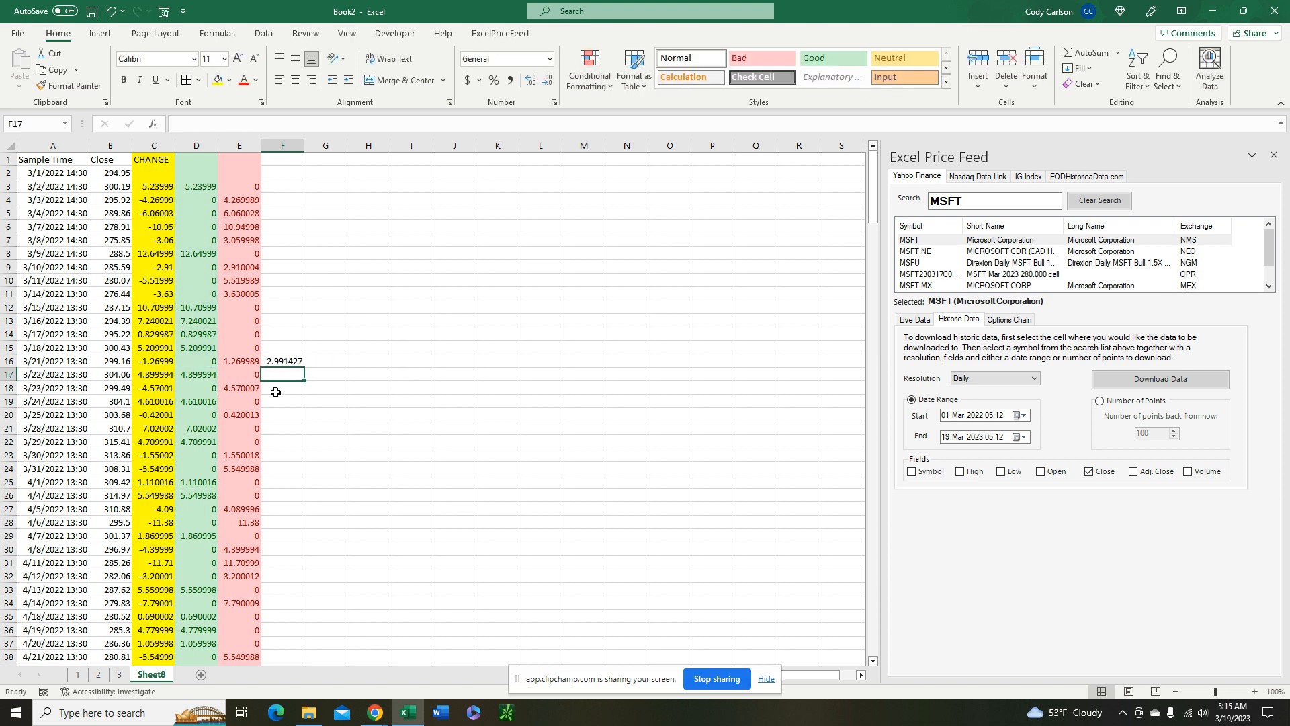
# Copy the average formula from F16 into G16 so that it averages the losses in E3:E16
pyautogui.click(286, 361)
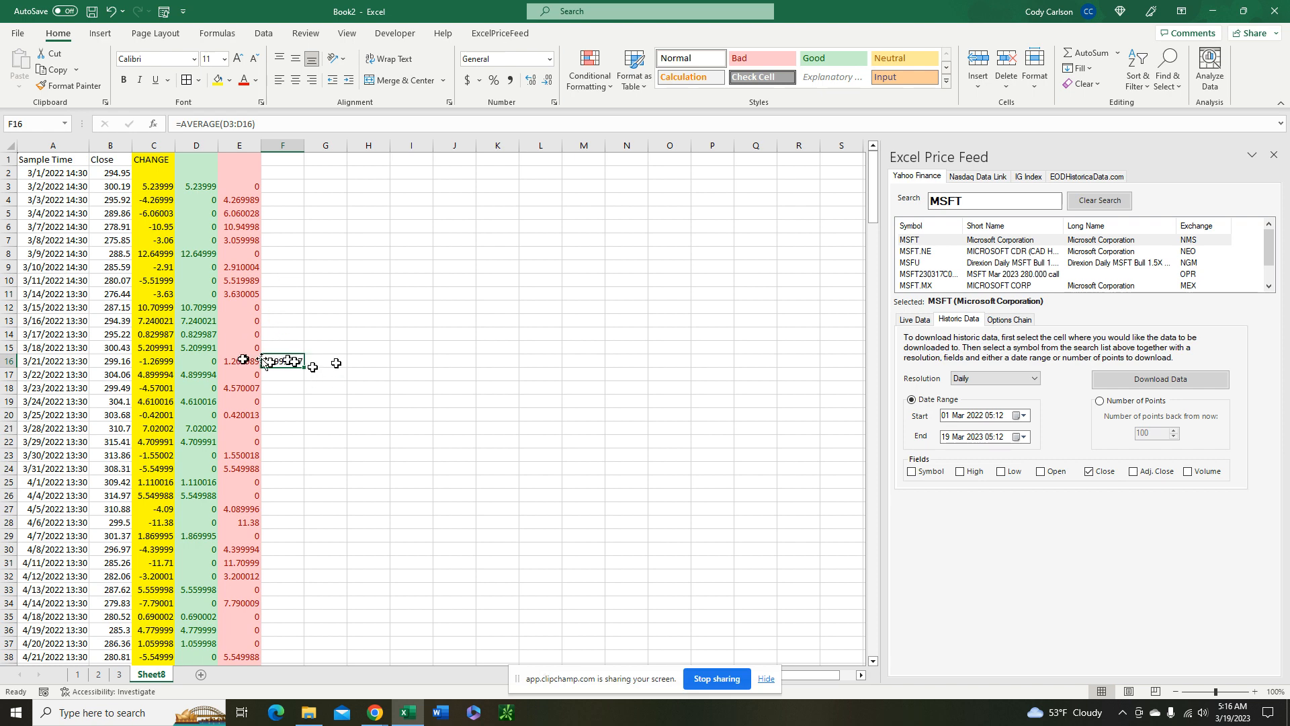
pyautogui.moveTo(305, 367); pyautogui.dragTo(340, 365)
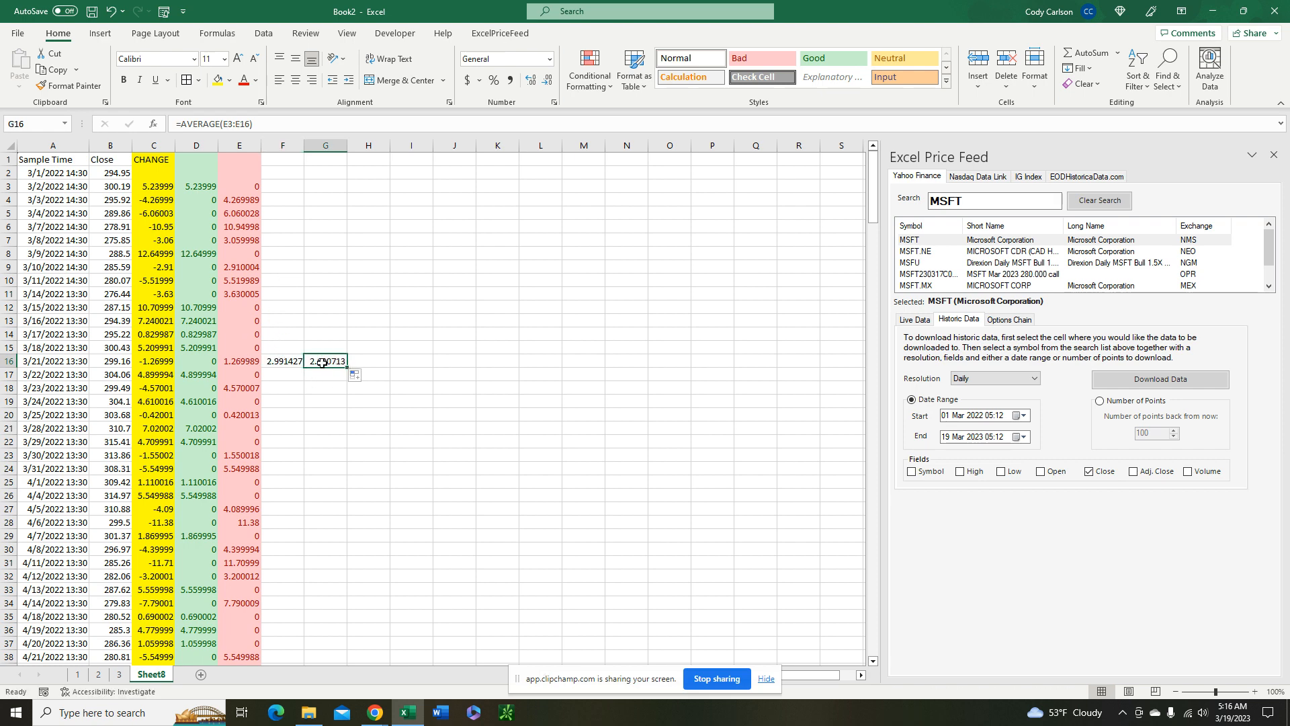
pyautogui.click(250, 363)
pyautogui.click(253, 185)
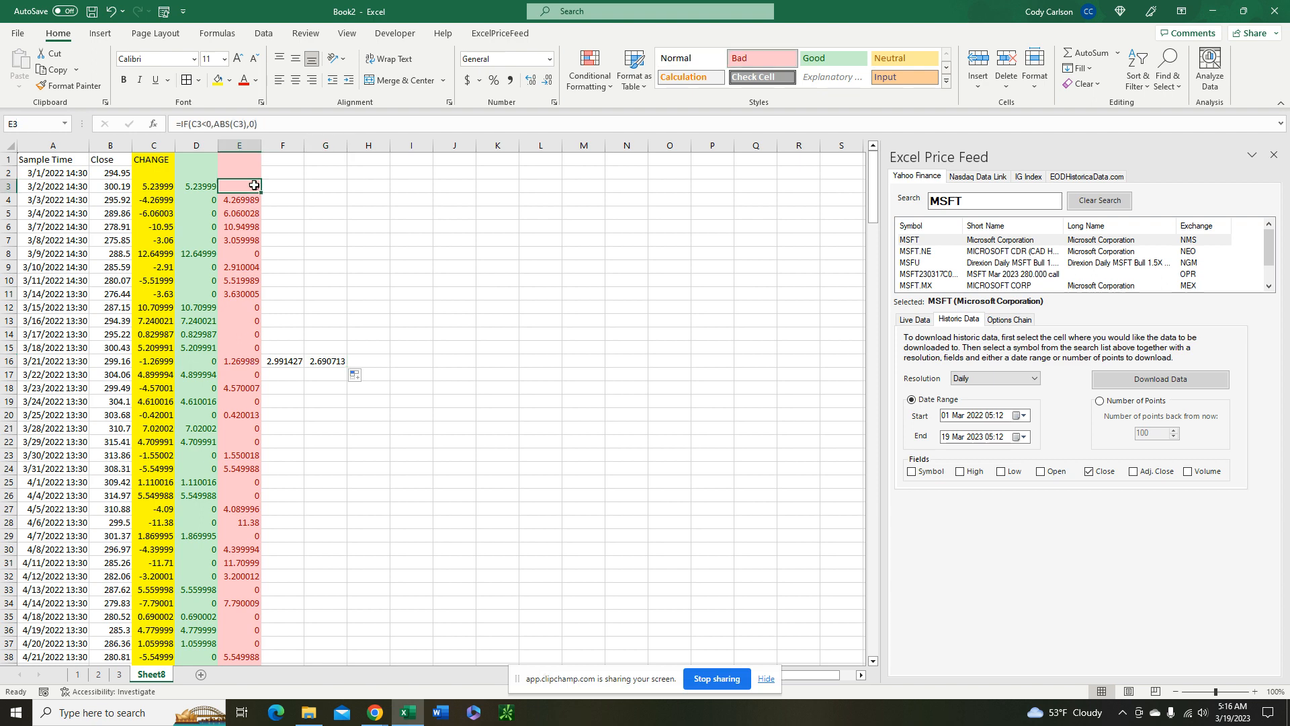
pyautogui.click(319, 360)
pyautogui.click(284, 373)
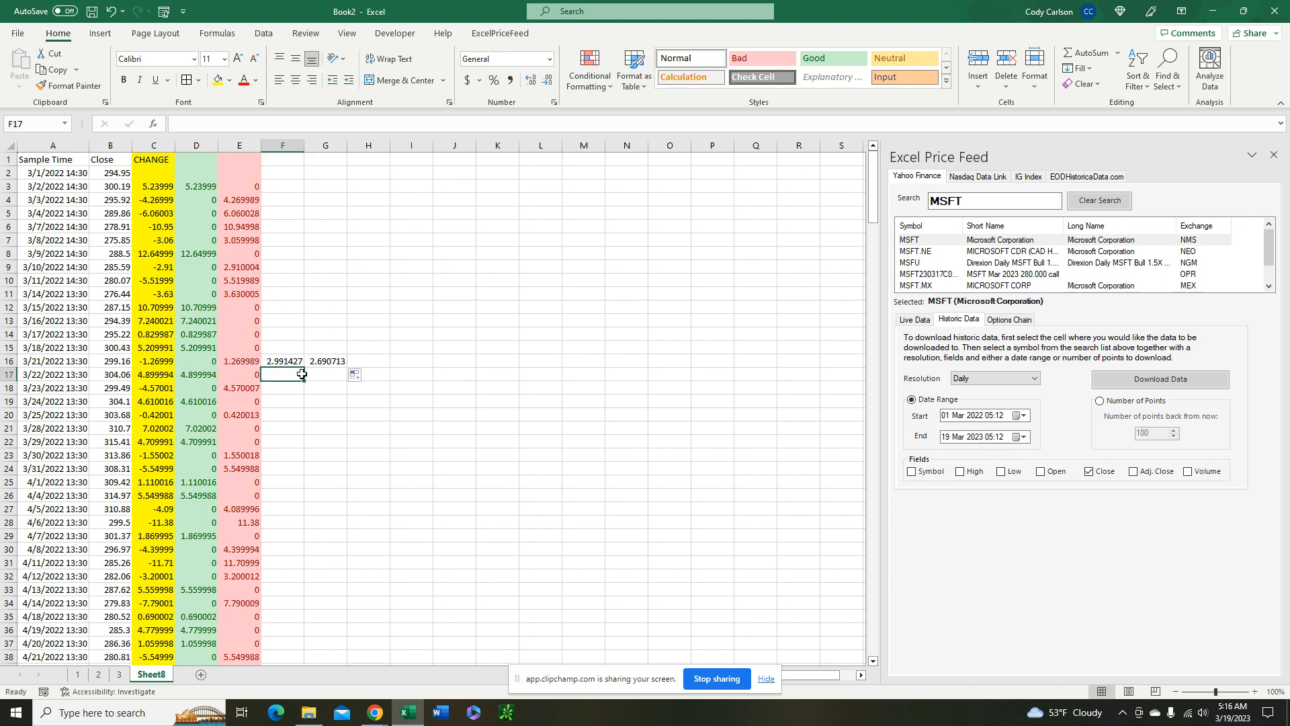
pyautogui.doubleClick(300, 373)
# Apply the Good cell style to column F and the Bad cell style to column G
pyautogui.click(283, 145)
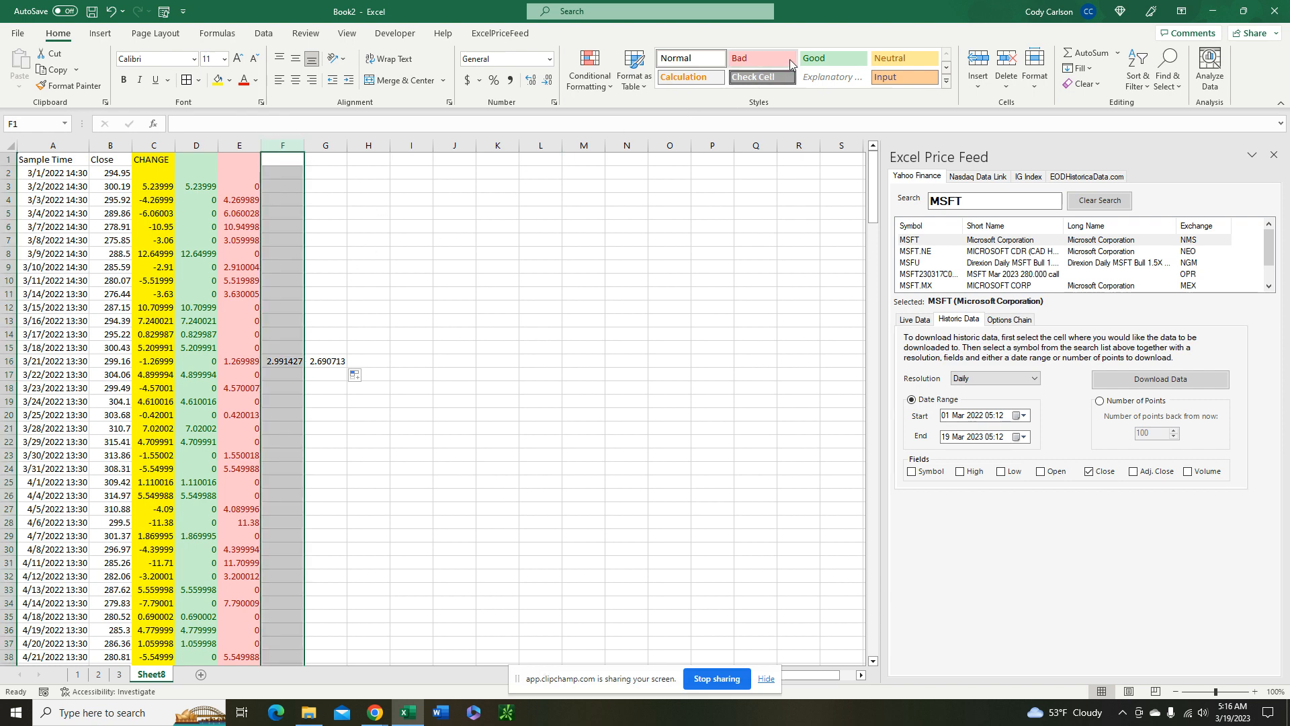
pyautogui.click(813, 58)
pyautogui.click(325, 145)
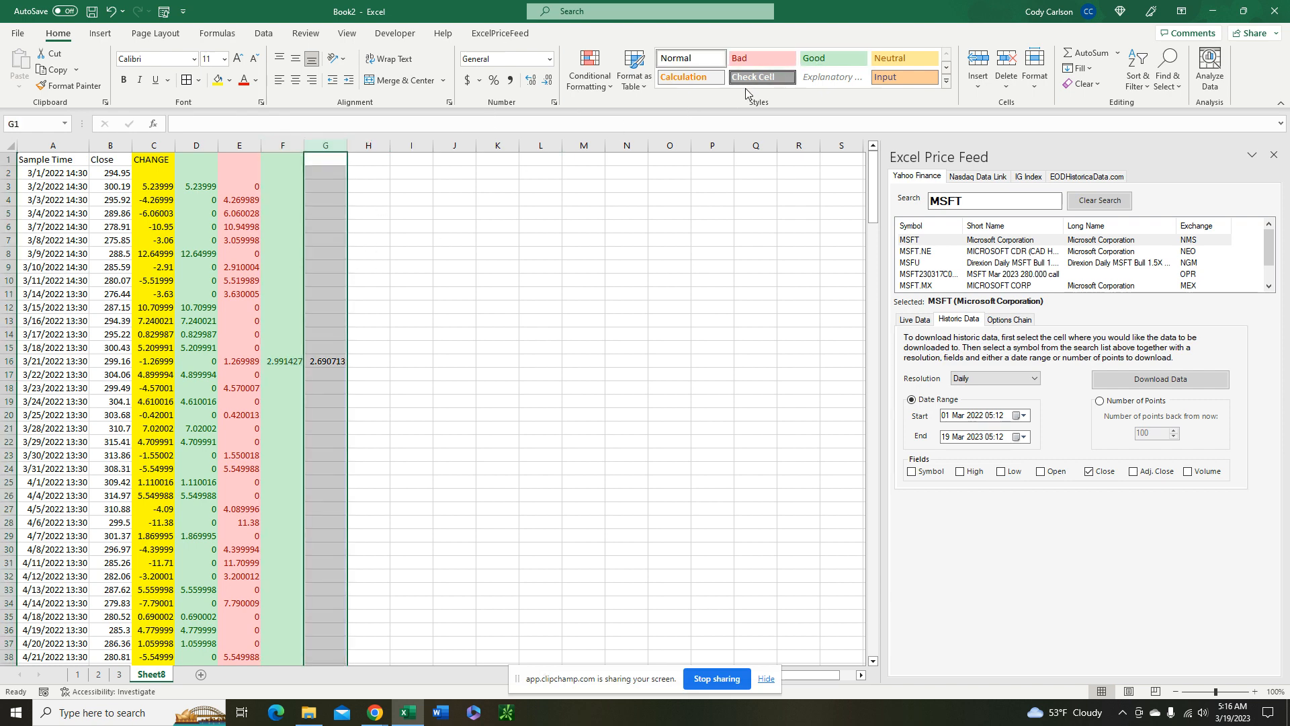
pyautogui.click(759, 60)
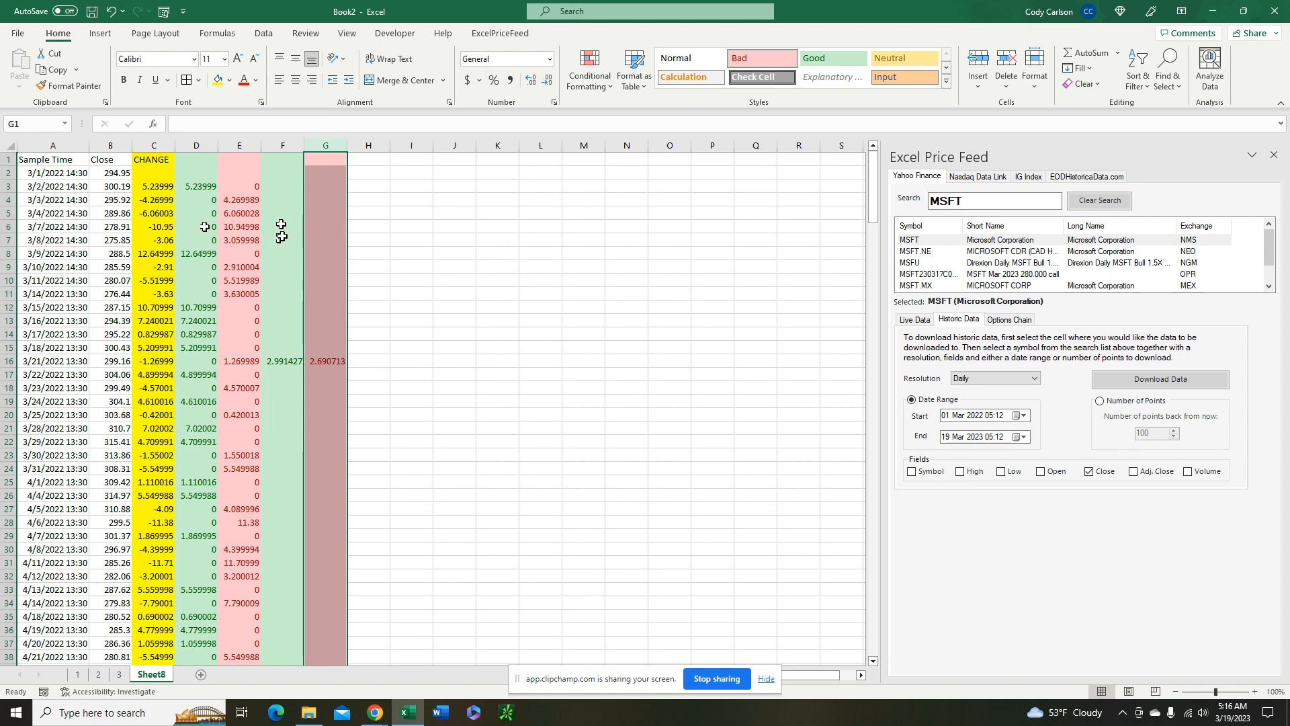
# Calculate the smoothed average gain in F17 as 13*(D17+F16) divided by the 14 periods
pyautogui.click(291, 373)
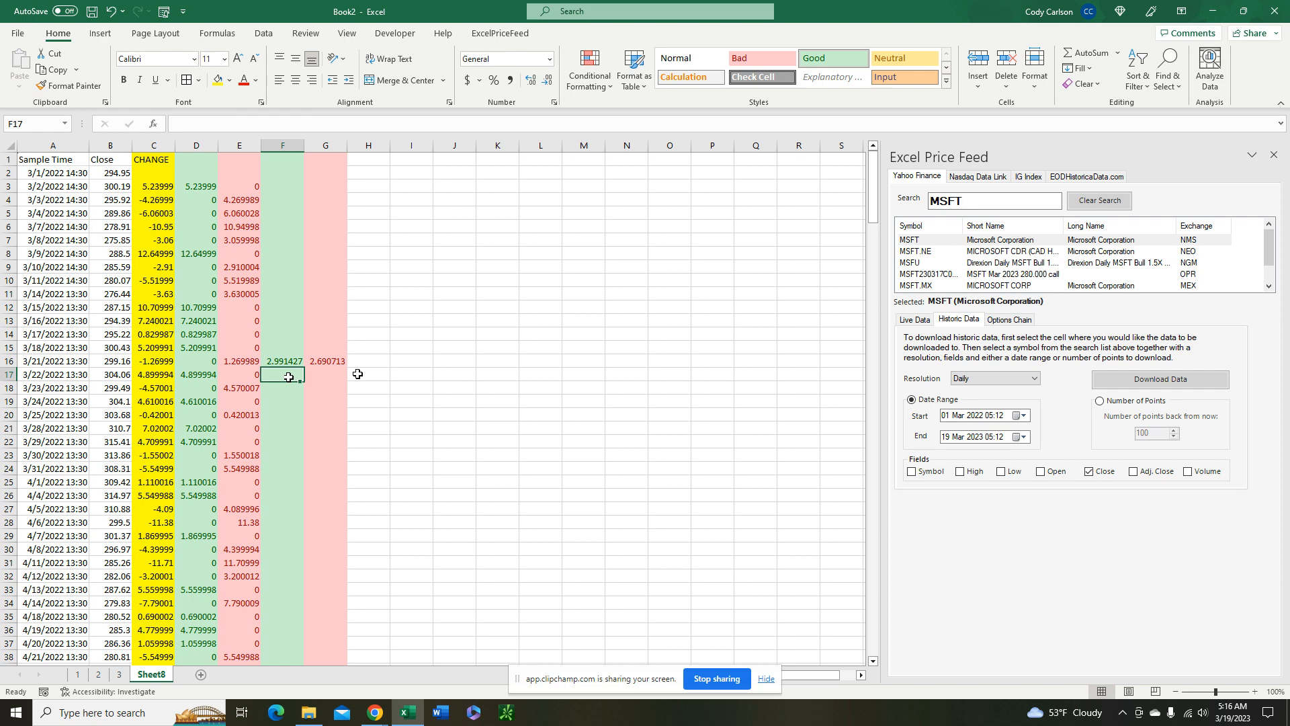
pyautogui.write('=13*(')
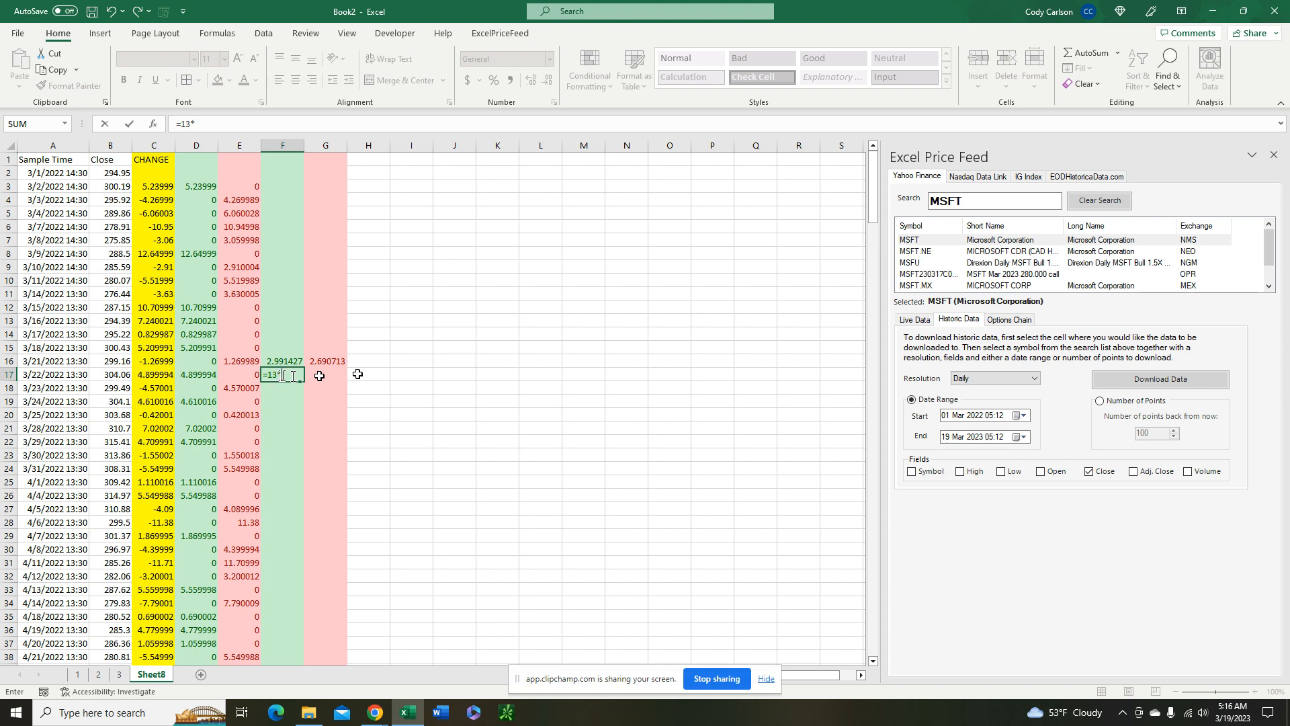
pyautogui.click(201, 376)
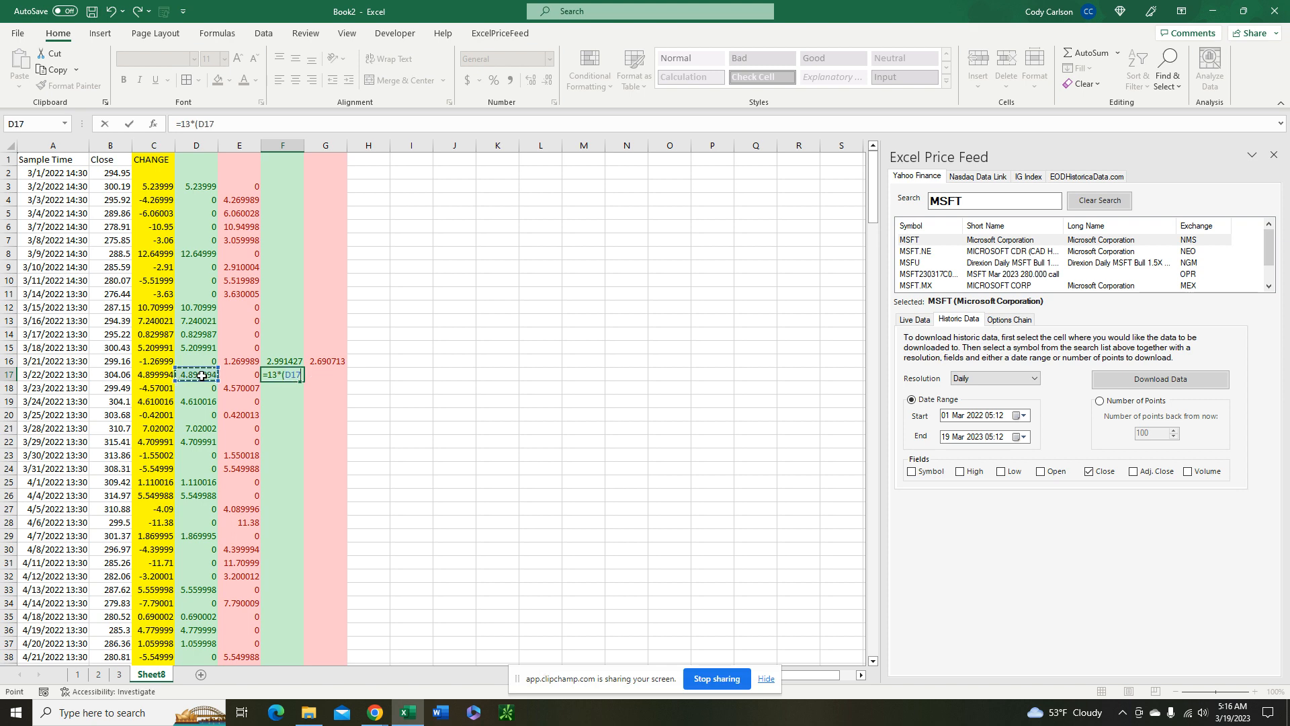
pyautogui.write('+')
pyautogui.click(293, 361)
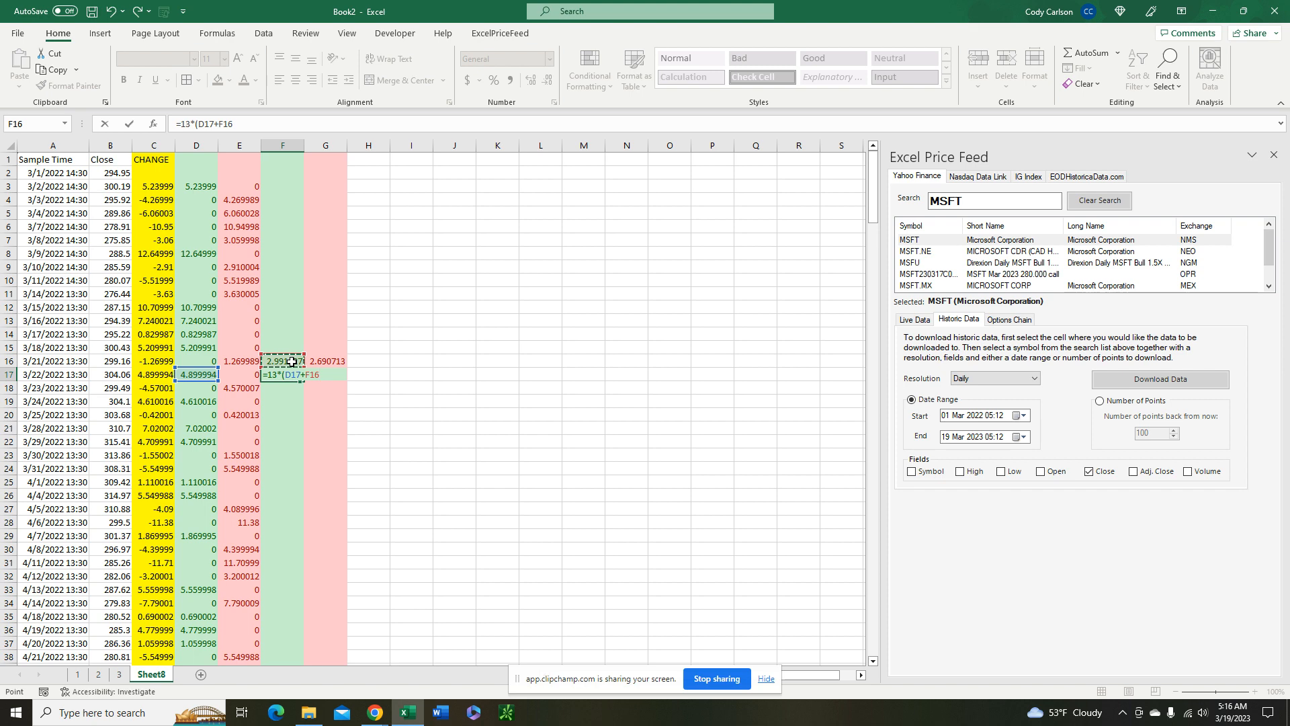
pyautogui.write(')/14')
pyautogui.press('Return')
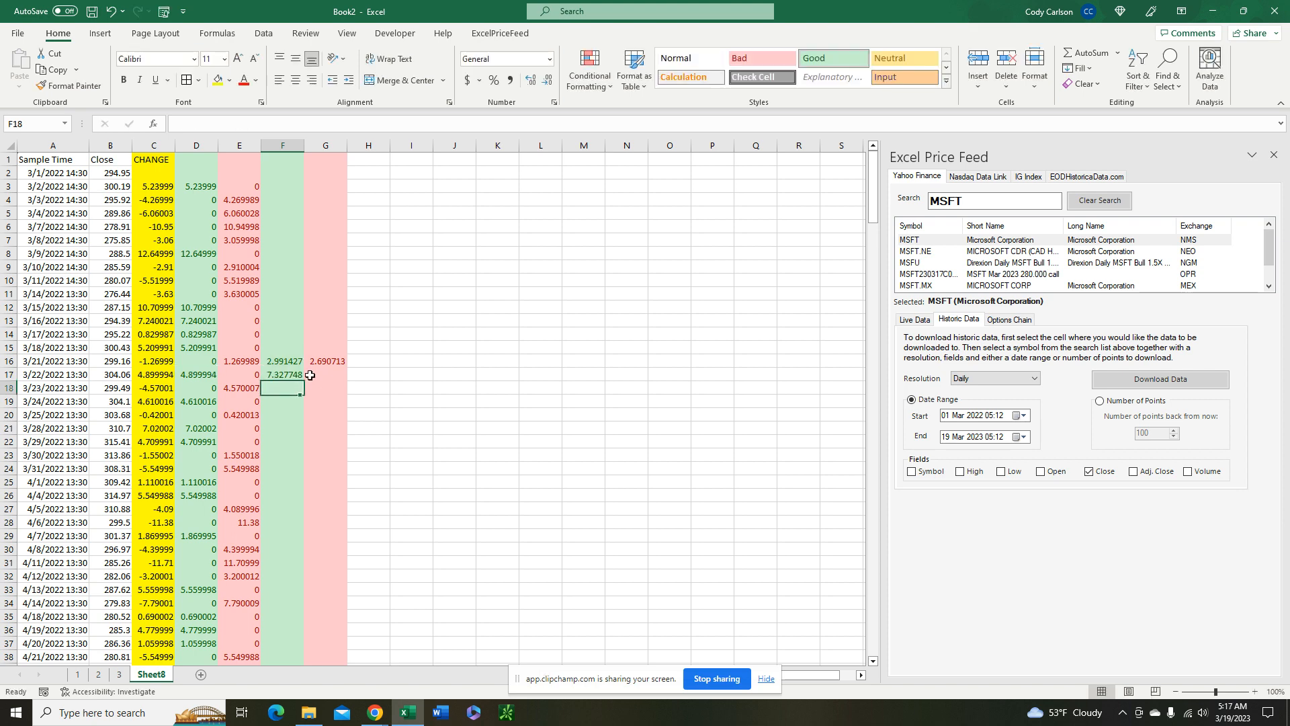
# Fill the smoothed average gain formula from F17 down the rest of column F
pyautogui.click(298, 376)
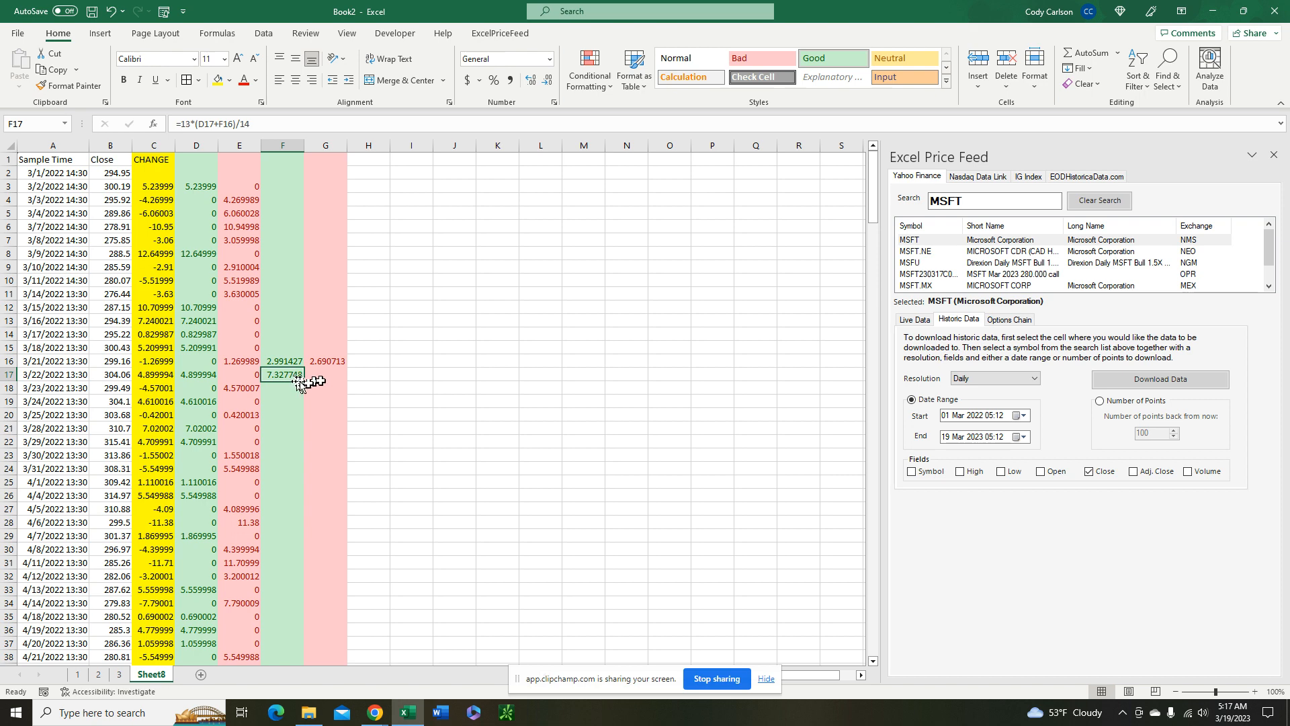
pyautogui.doubleClick(300, 381)
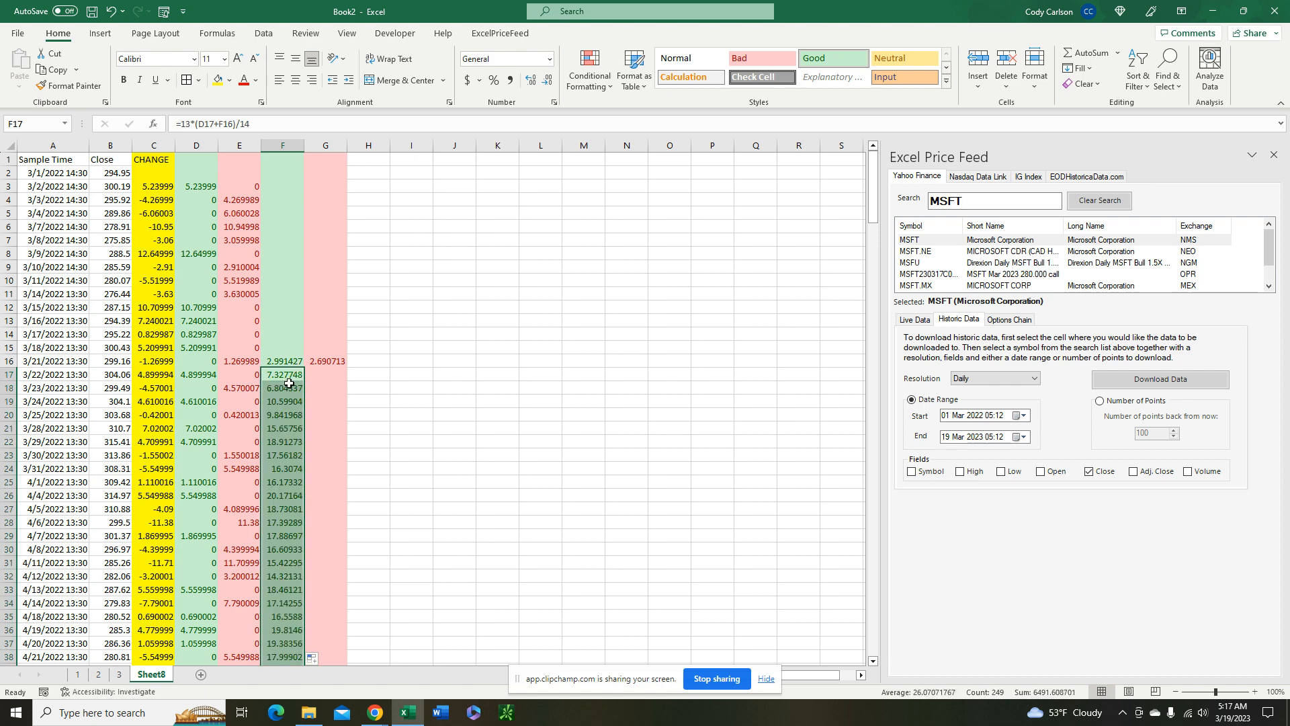
# Calculate the smoothed average loss in G17 as 13*(E17+G16)/14 and fill the formula down column G
pyautogui.click(332, 373)
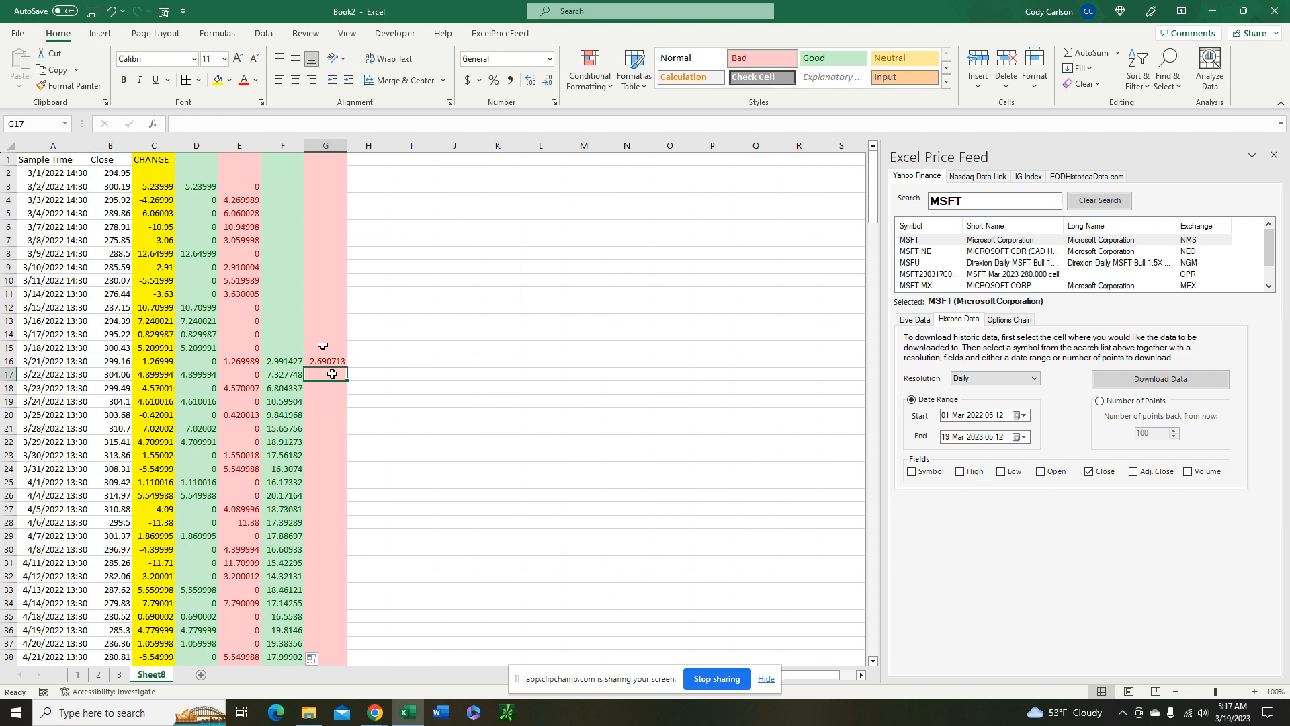
pyautogui.write('=13*(')
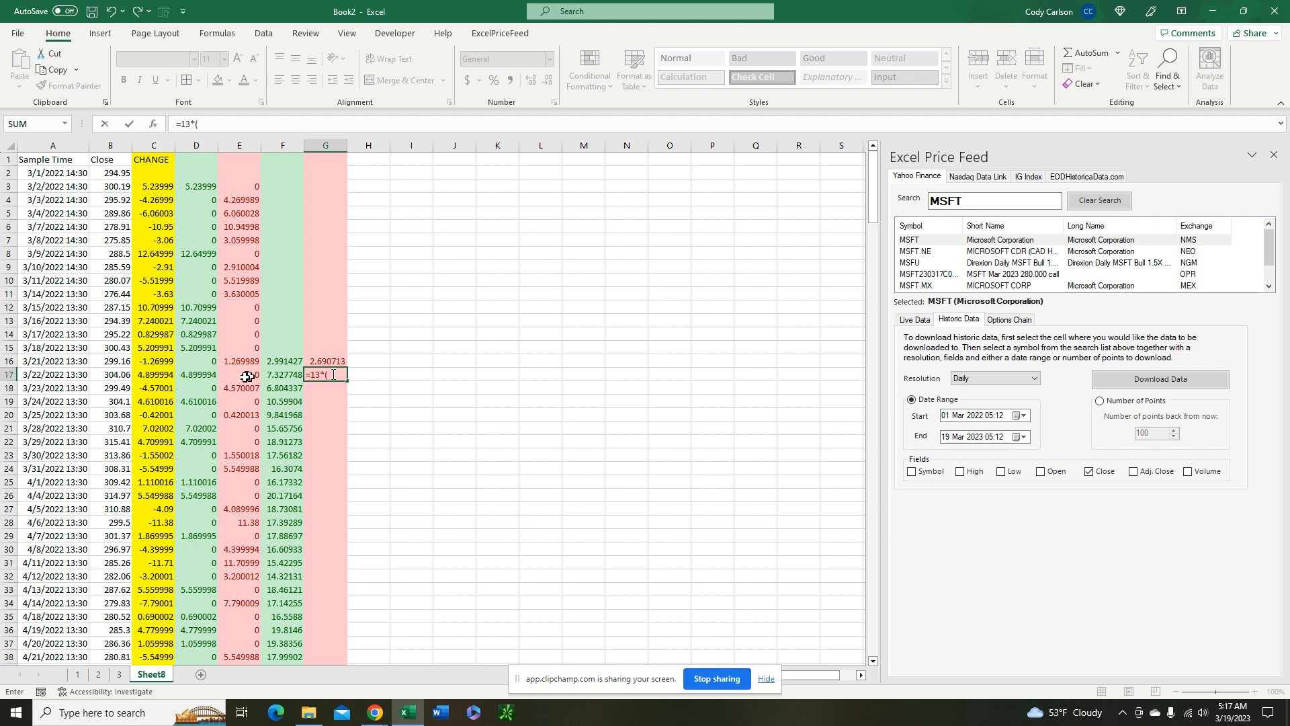
pyautogui.click(246, 375)
pyautogui.write('+')
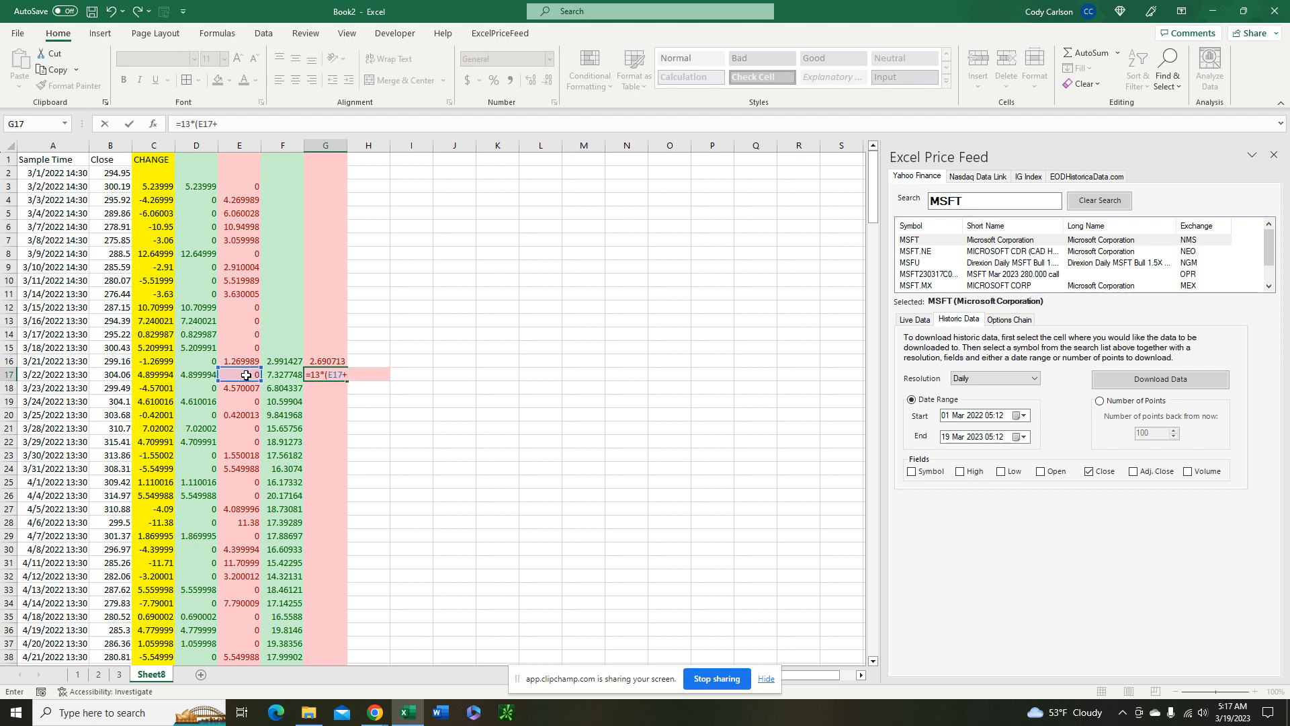
pyautogui.click(329, 361)
pyautogui.write(')/14')
pyautogui.press('Return')
pyautogui.click(337, 376)
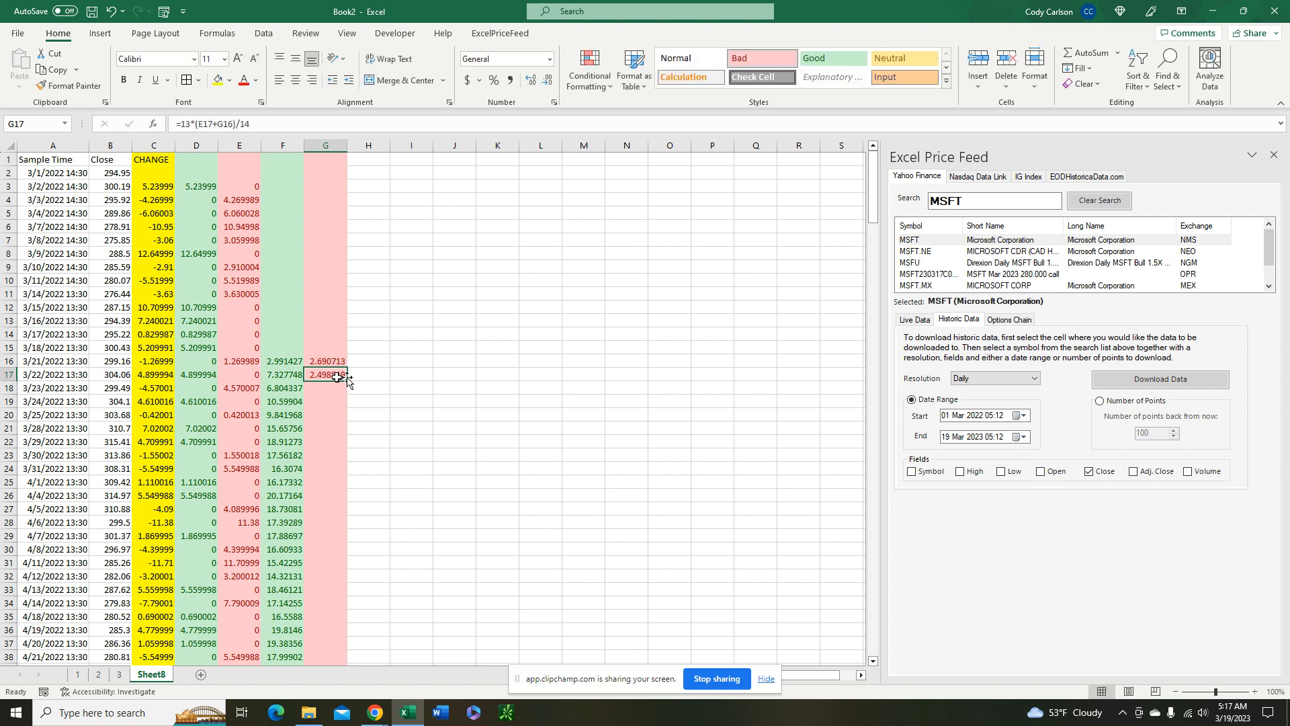
pyautogui.doubleClick(347, 380)
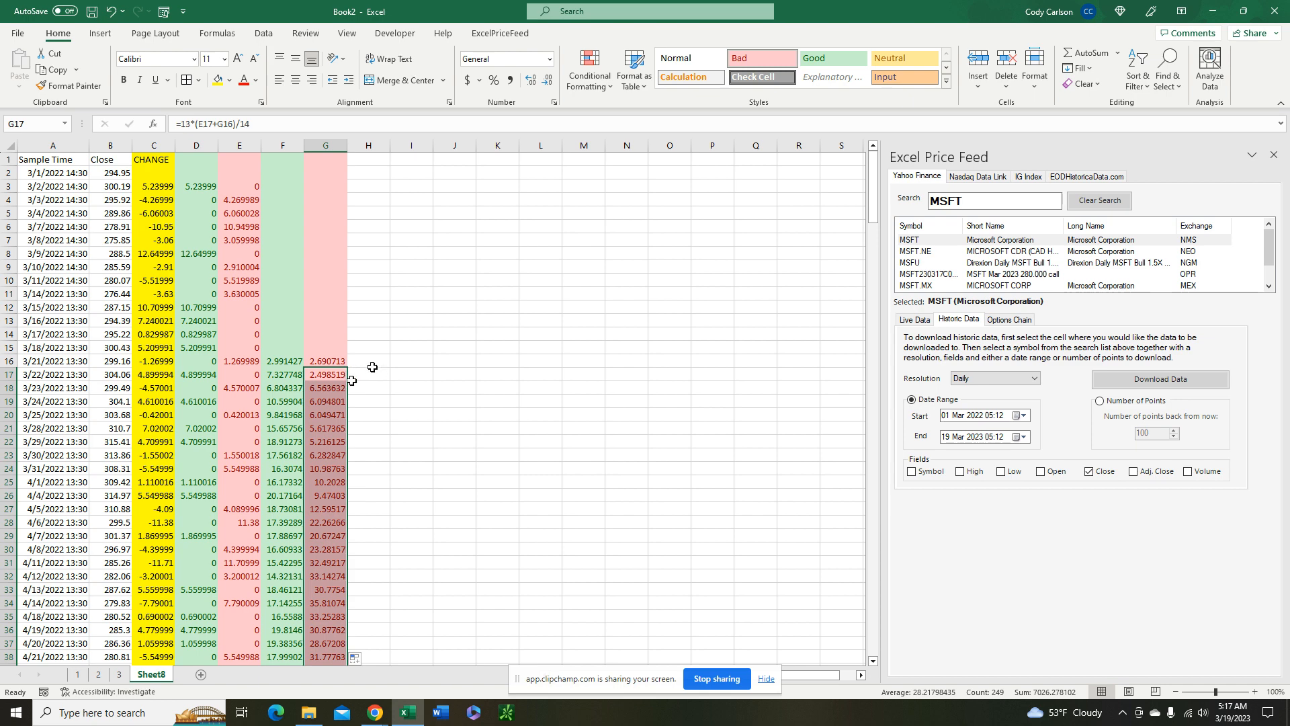
# Calculate the relative strength in H16 by dividing the average gain F16 by the average loss G16
pyautogui.click(368, 360)
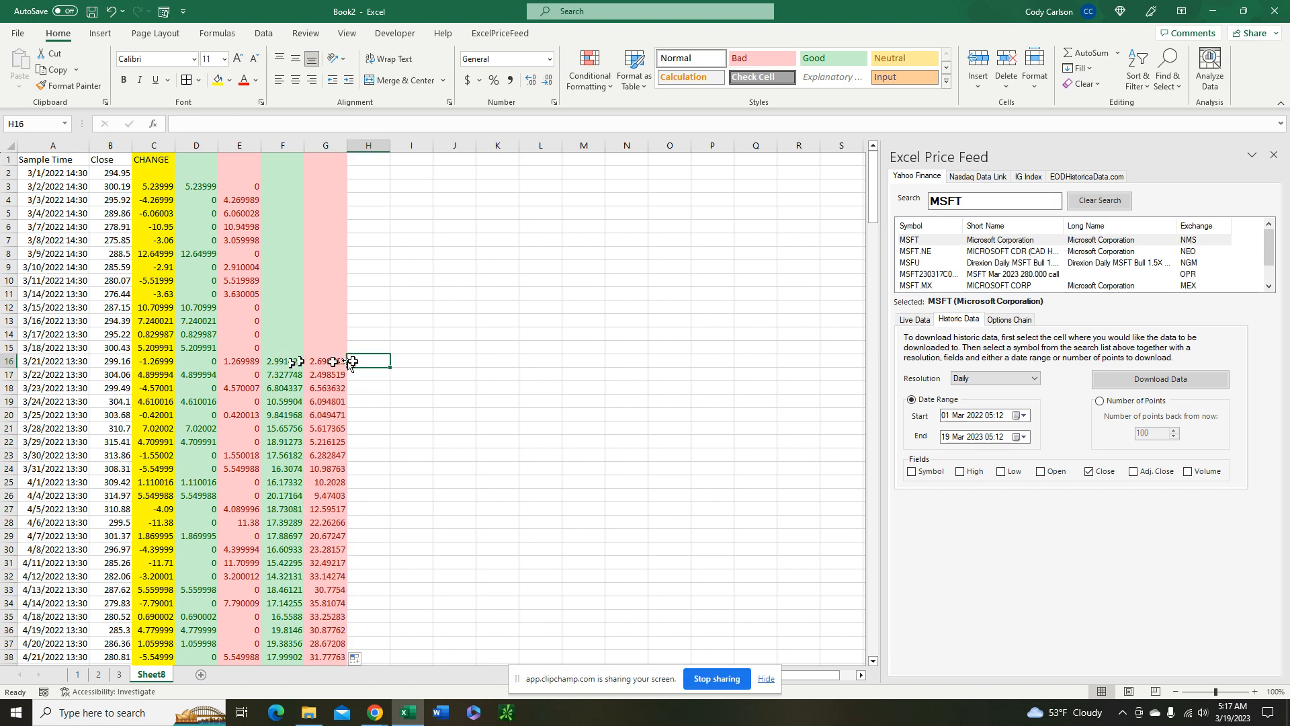
pyautogui.write('=')
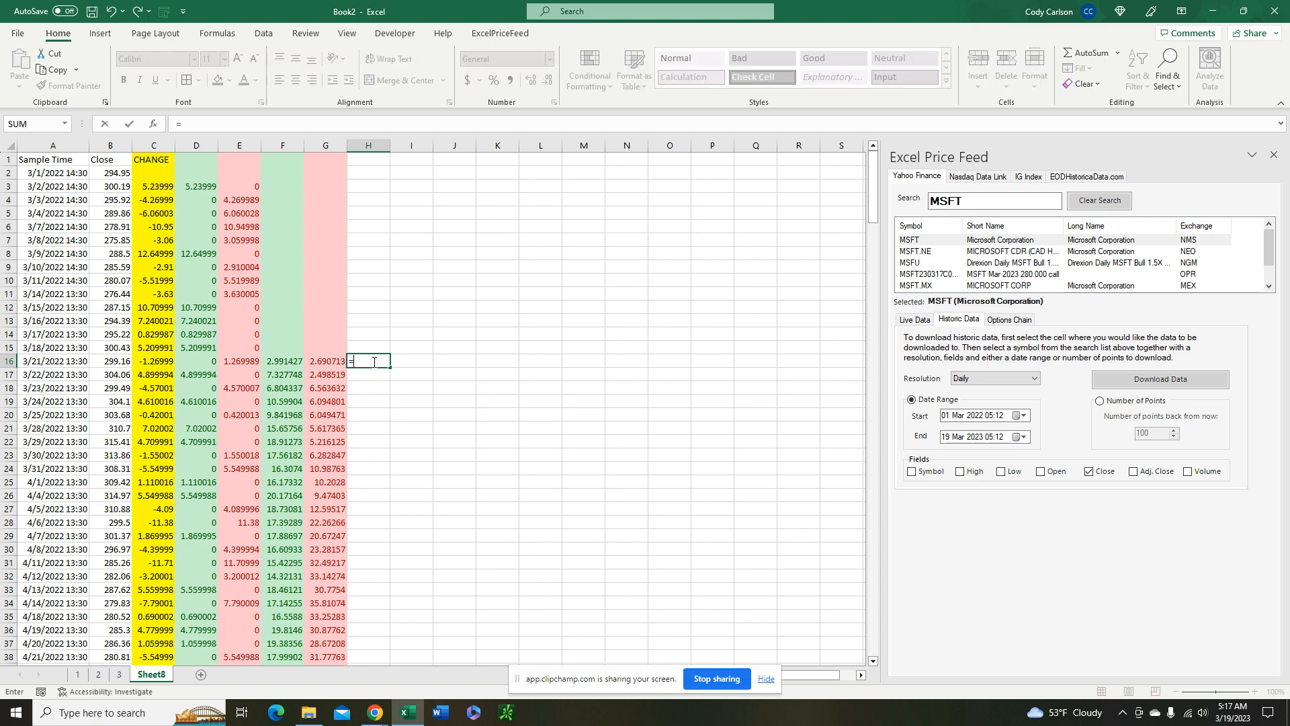
pyautogui.click(290, 361)
pyautogui.write('/')
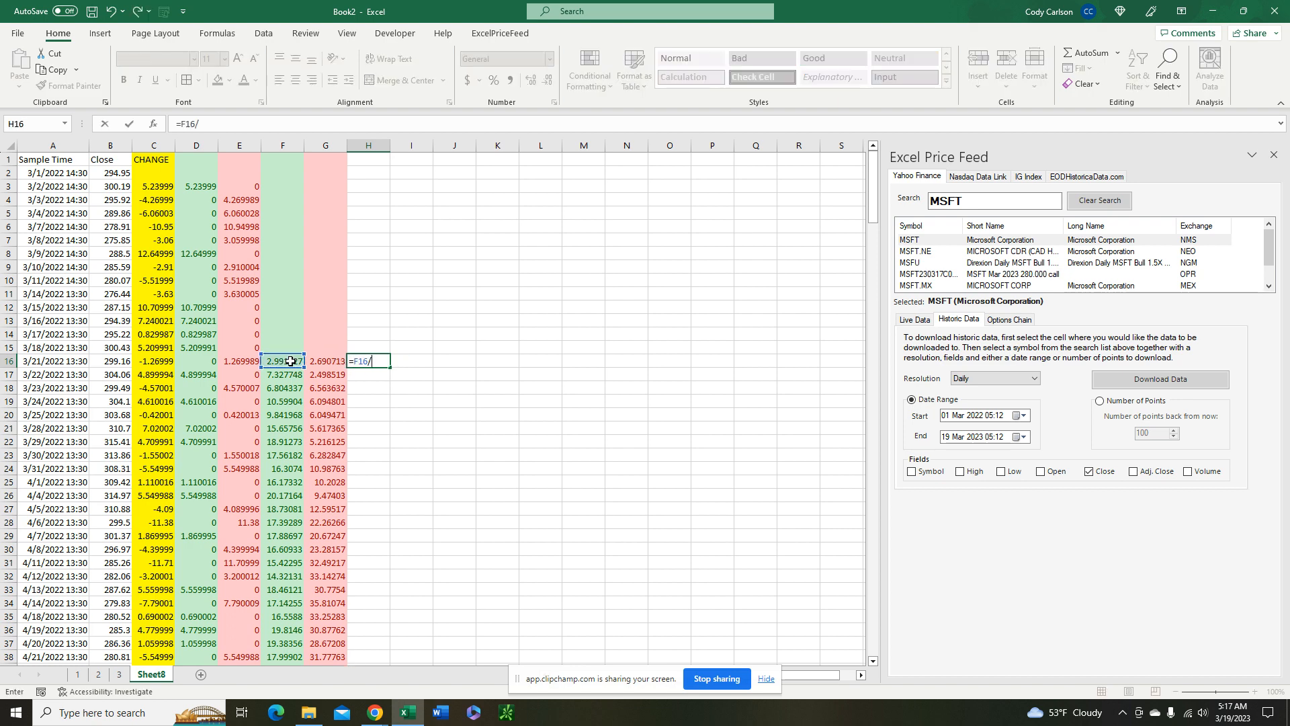
pyautogui.click(321, 360)
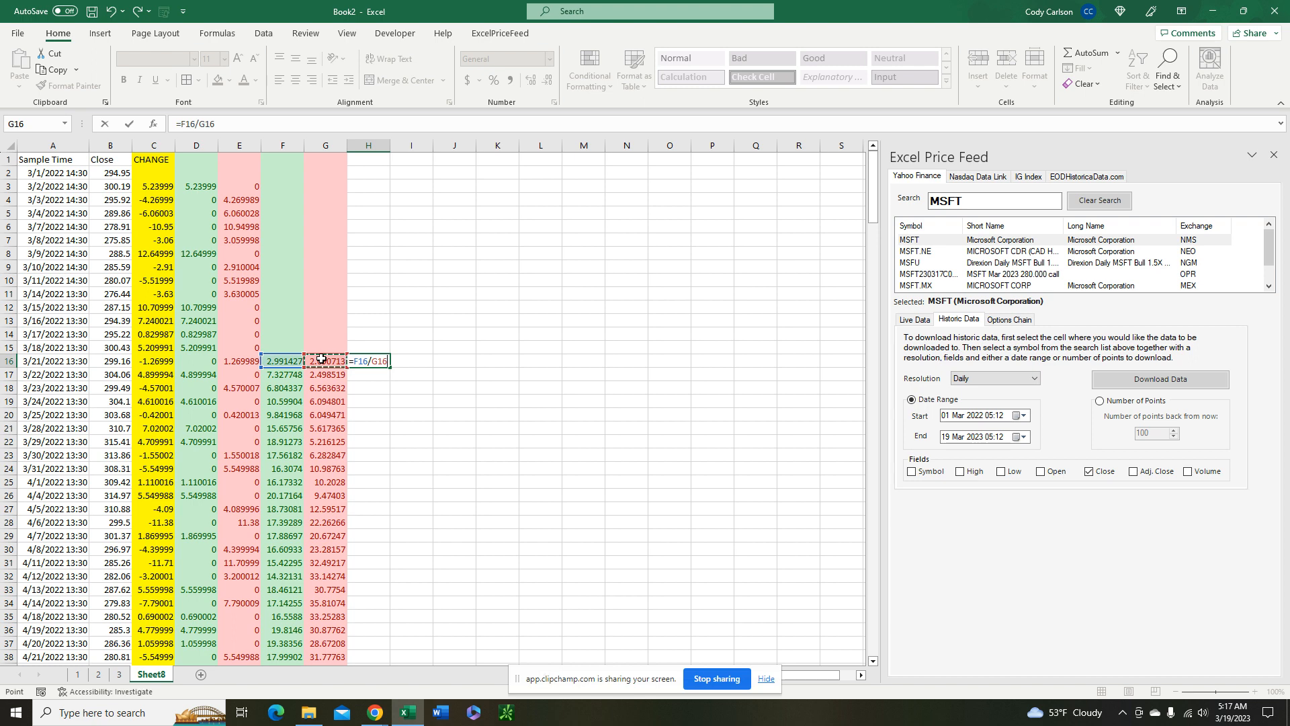
pyautogui.write(')')
pyautogui.press('Return')
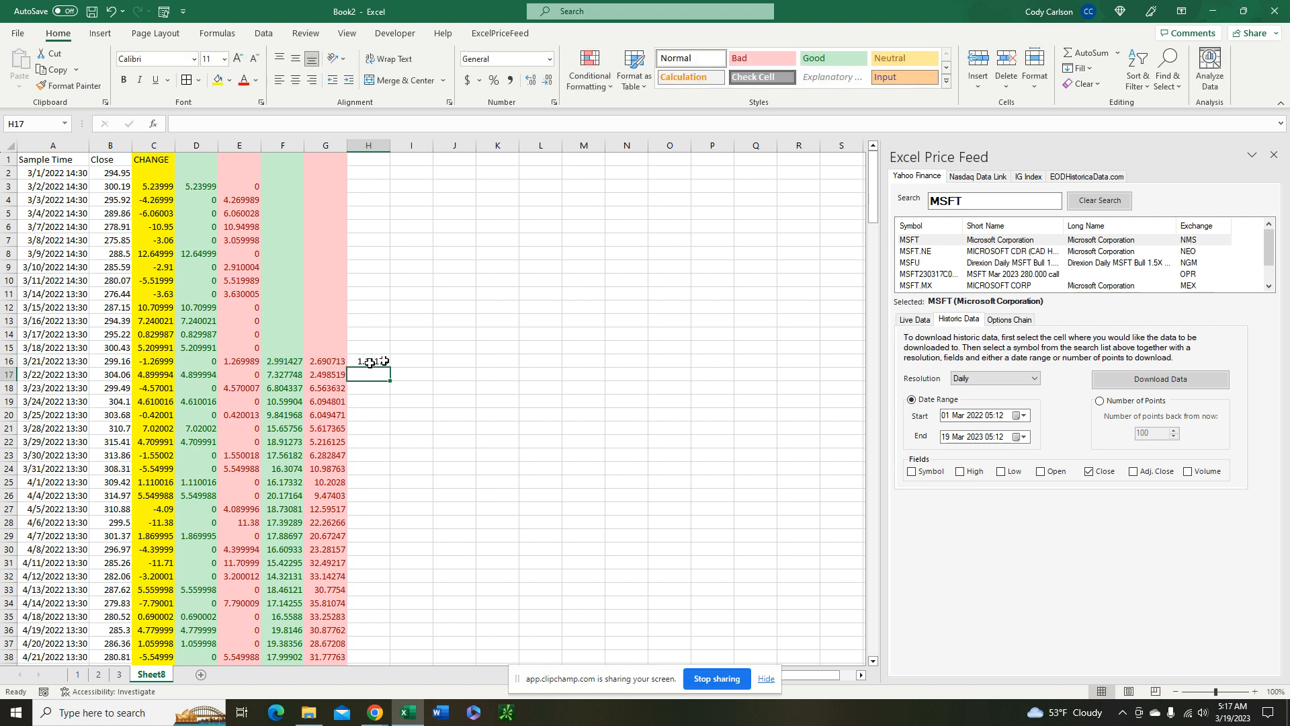
# Fill the ratio formula from H16 down the data rows and shade the whole column H yellow
pyautogui.click(380, 361)
pyautogui.doubleClick(392, 364)
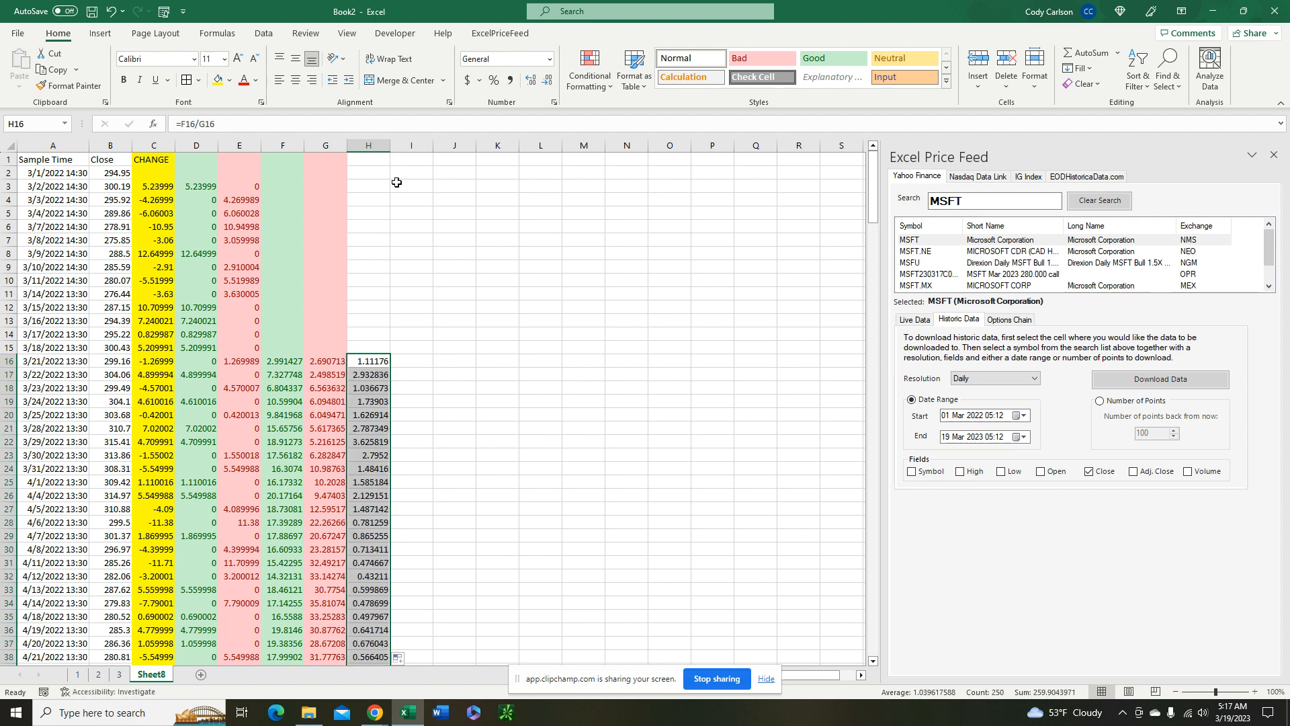
pyautogui.click(369, 145)
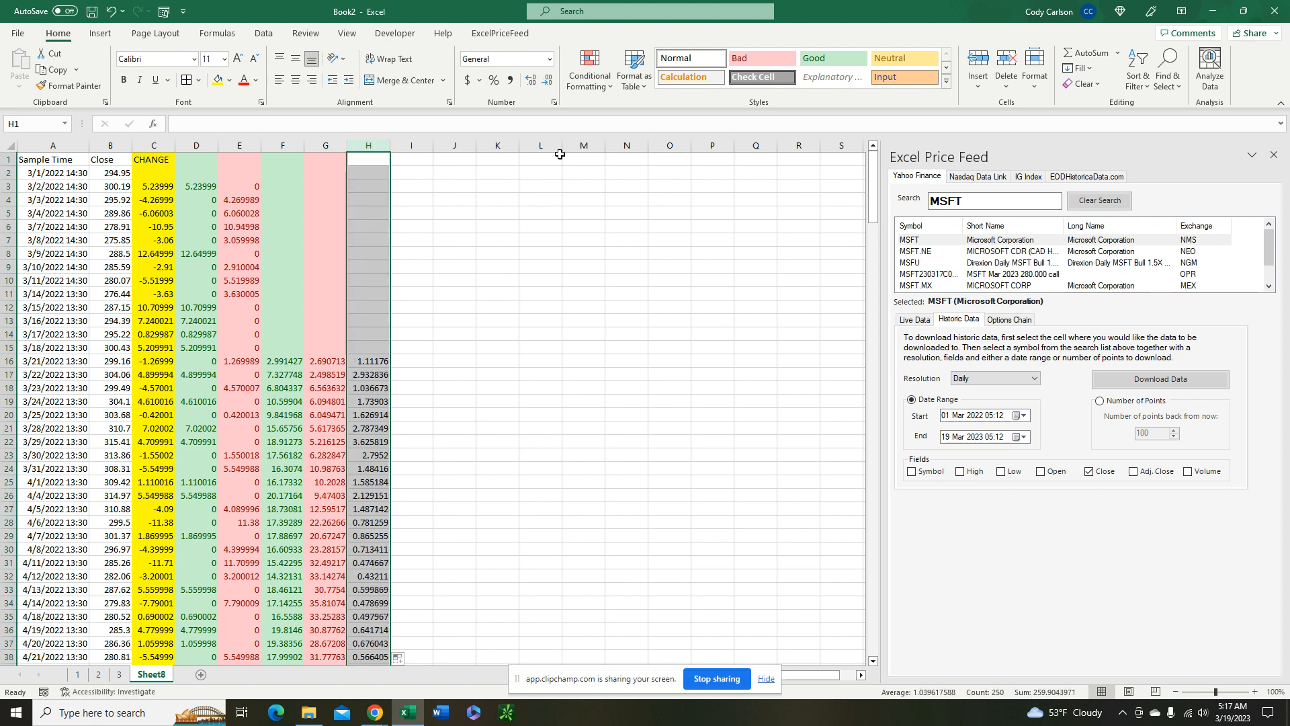
pyautogui.click(217, 80)
# Calculate the relative strength index in I16 with the formula =100-(100/(H16+1))
pyautogui.click(411, 363)
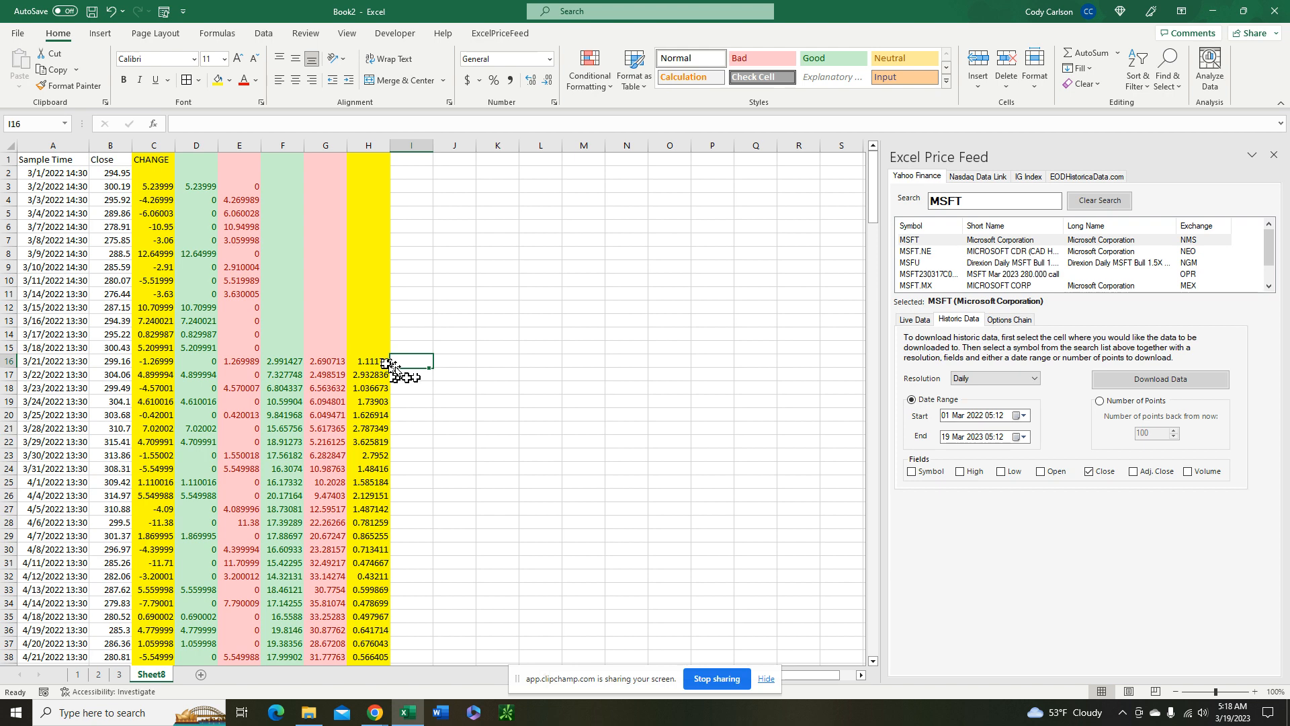
pyautogui.write('=100')
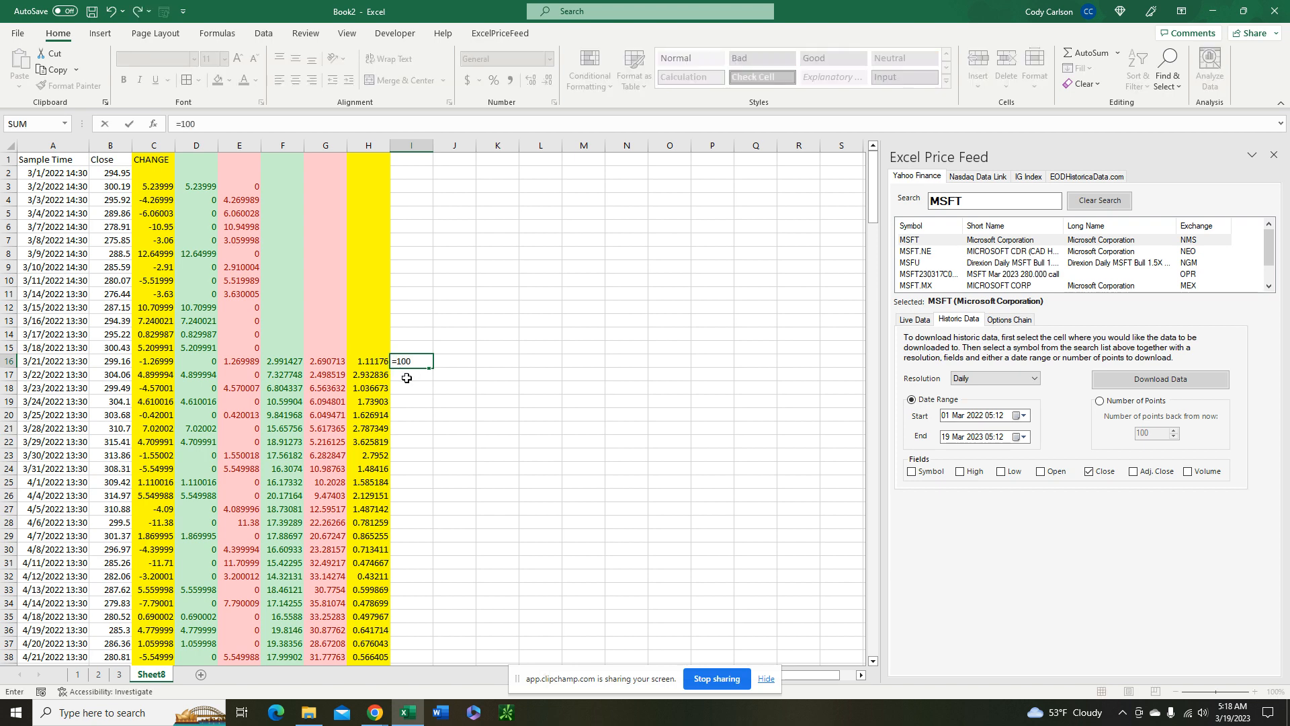
pyautogui.write('-(')
pyautogui.write('100/')
pyautogui.write('(')
pyautogui.click(366, 361)
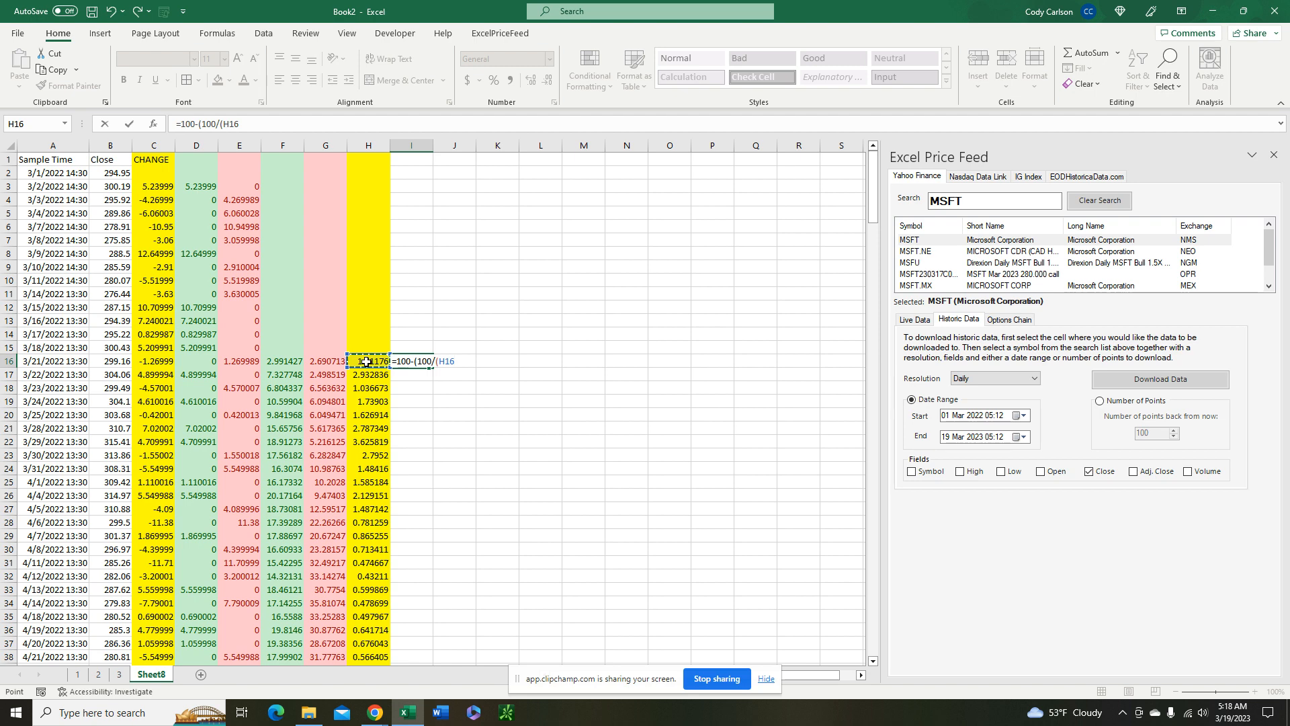
pyautogui.write('+1')
pyautogui.press('Return')
# Format I16 to two decimal places and fill its formula down column I
pyautogui.click(420, 361)
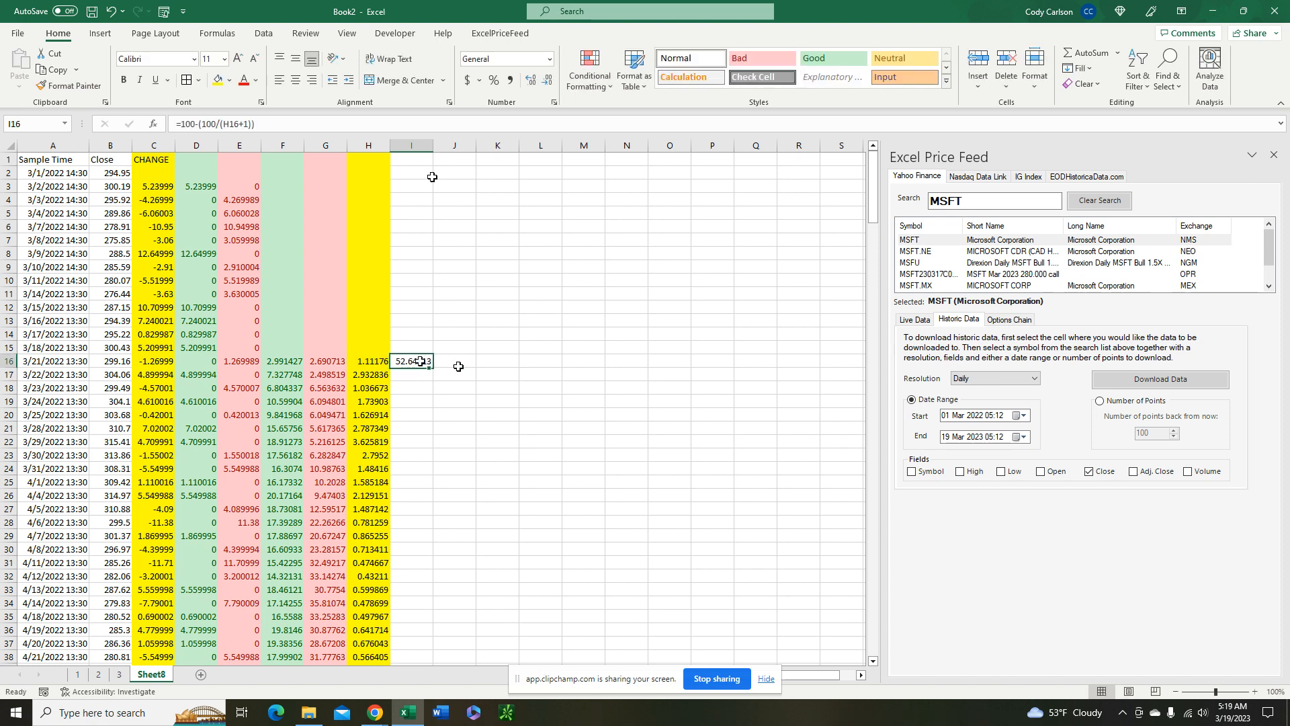
pyautogui.click(545, 82)
pyautogui.click(546, 81)
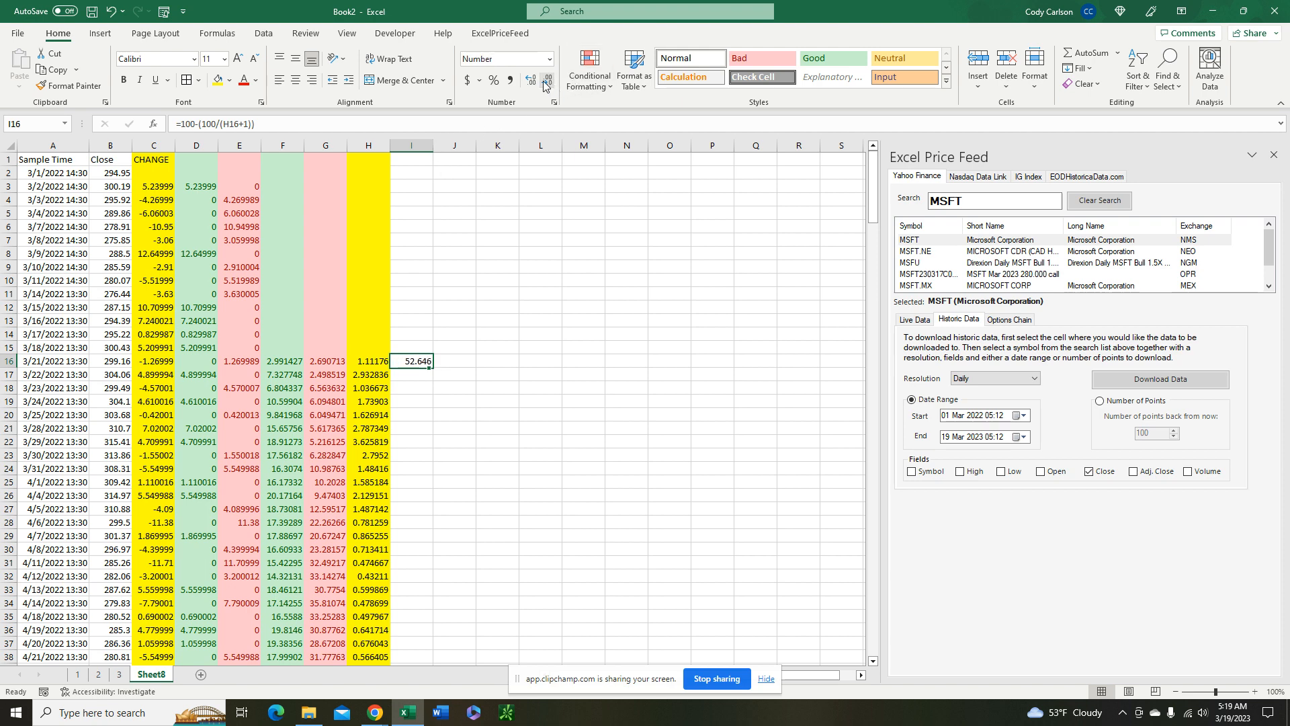
pyautogui.doubleClick(433, 367)
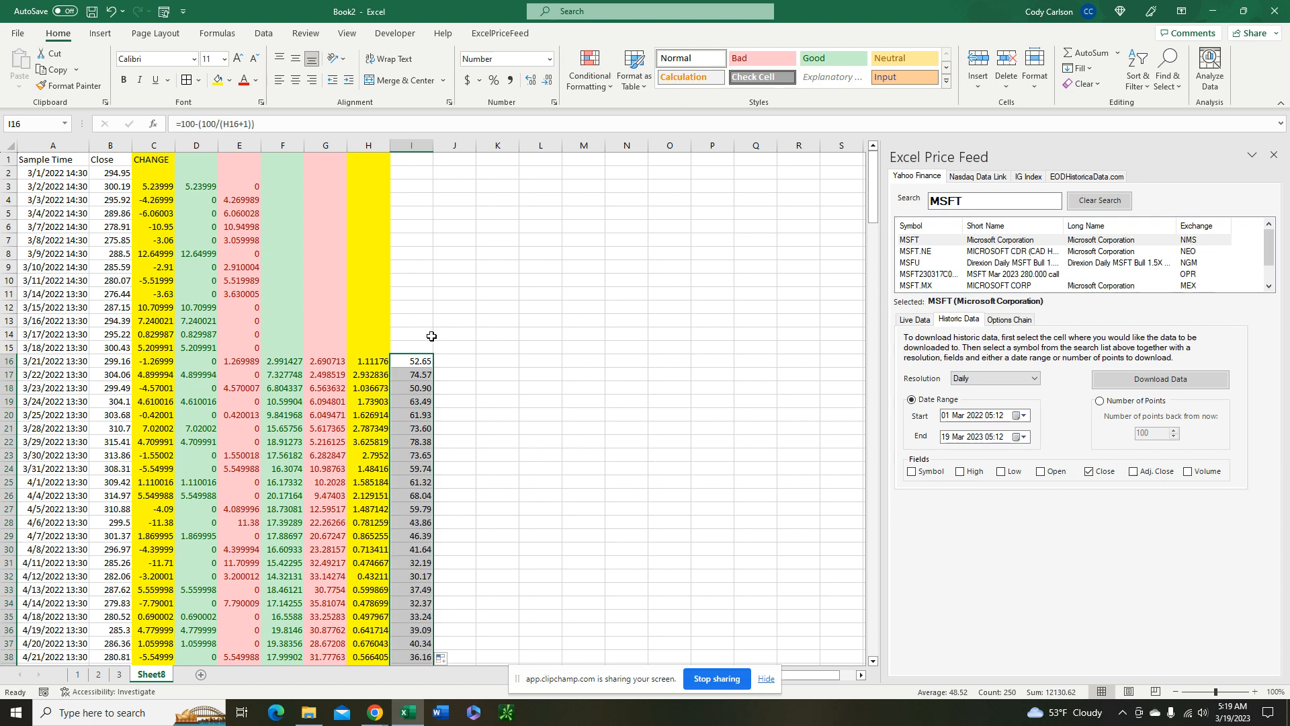
# Apply the Red-Yellow-Green color scale to the index values from I16 down, with high values red and low values green
pyautogui.scroll(-3, 470, 457)
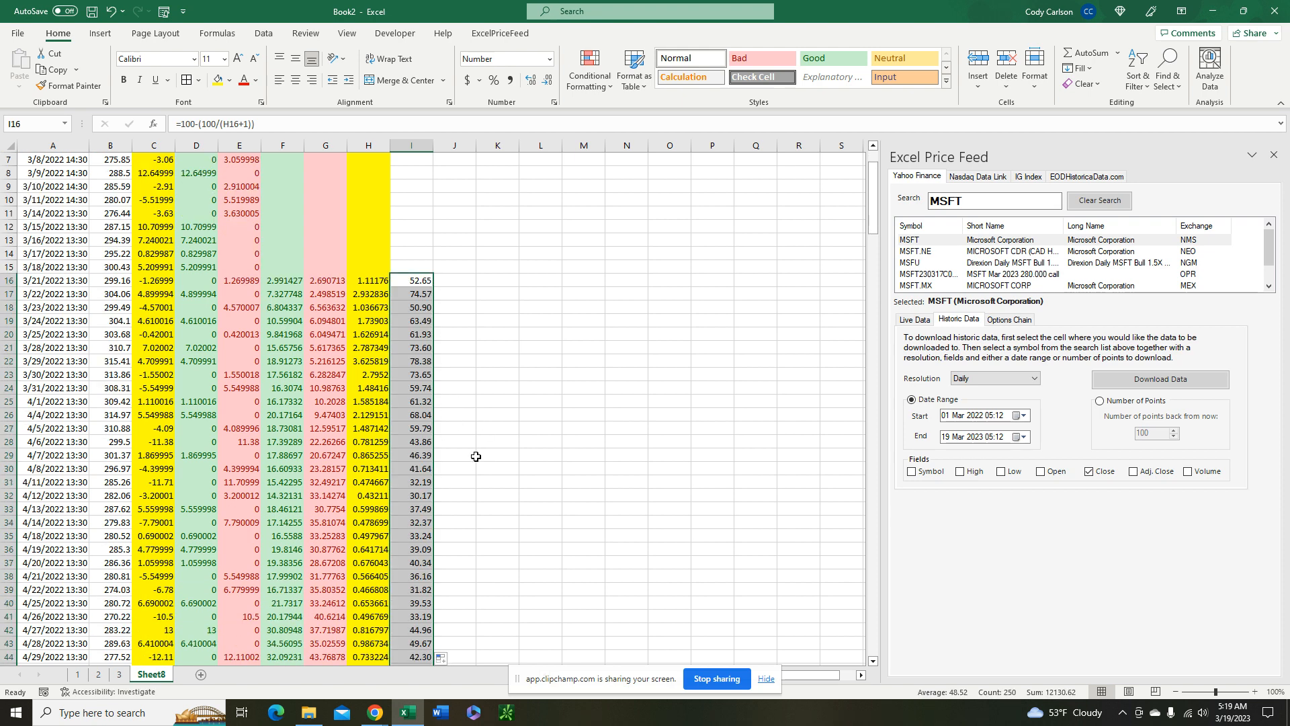
pyautogui.scroll(-3, 447, 403)
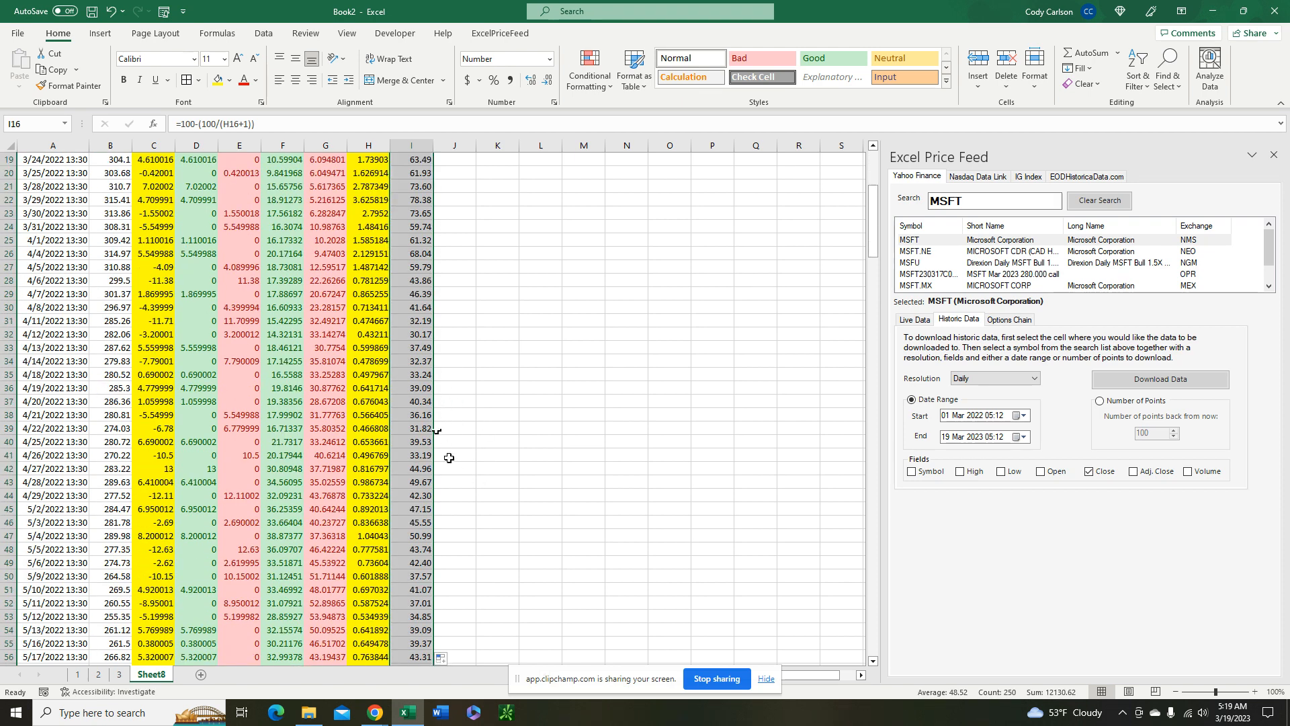
pyautogui.scroll(3, 443, 412)
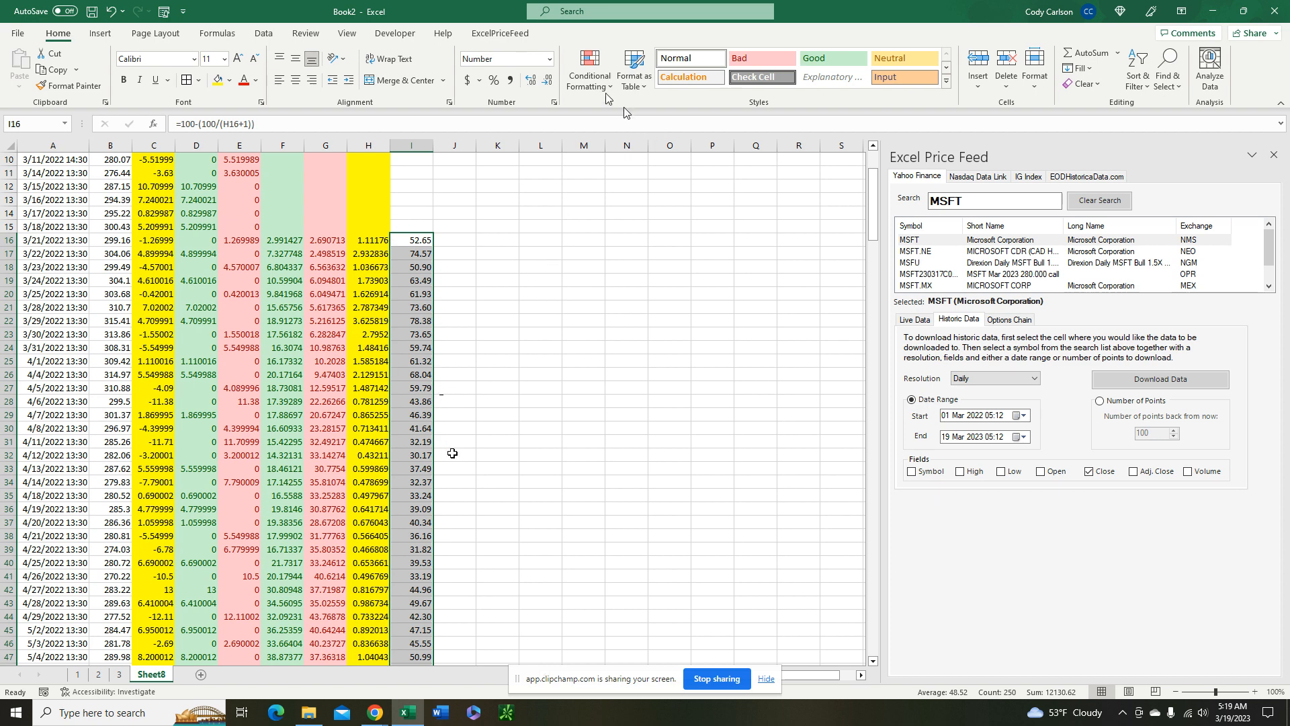
pyautogui.click(590, 67)
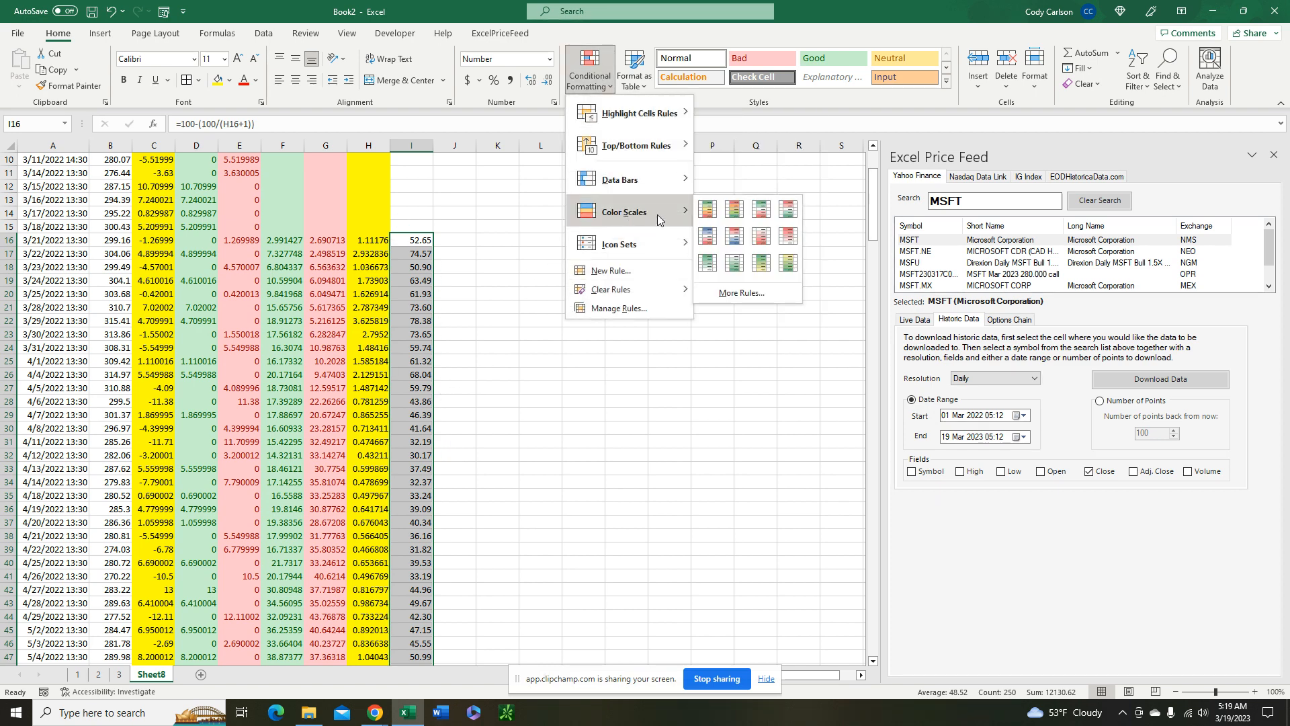
pyautogui.click(736, 207)
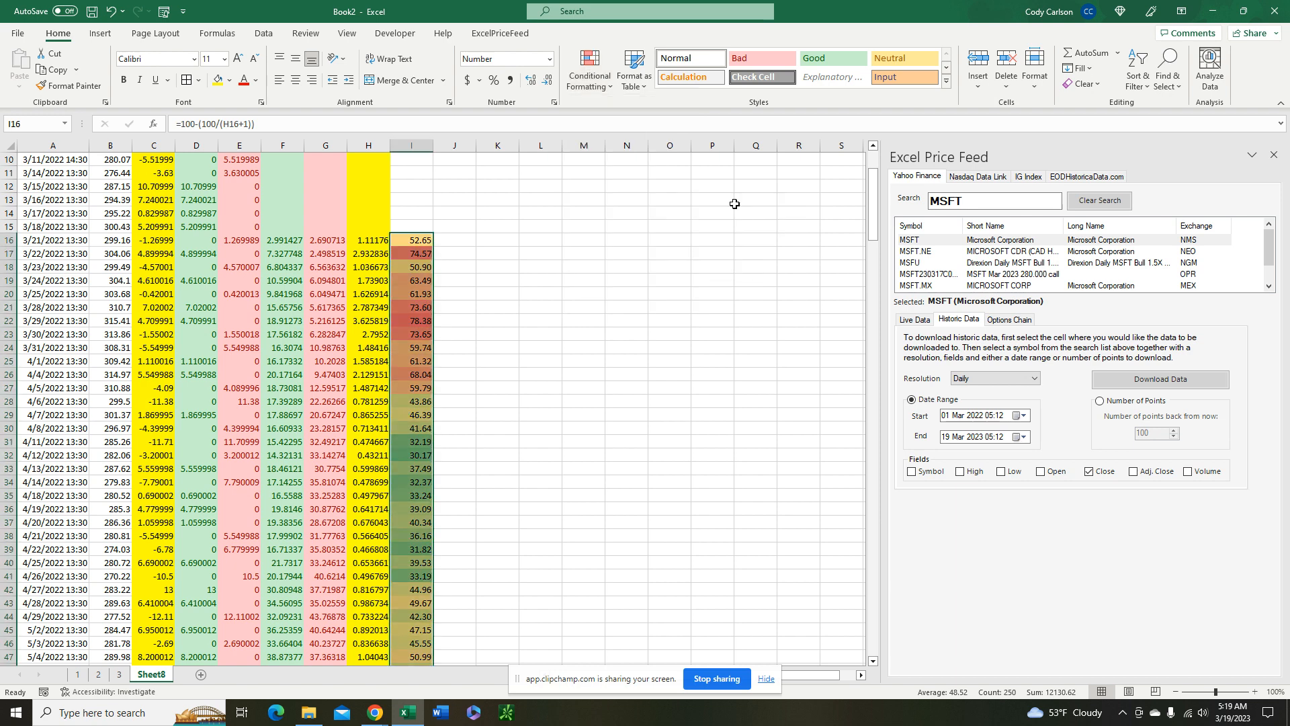
pyautogui.click(454, 254)
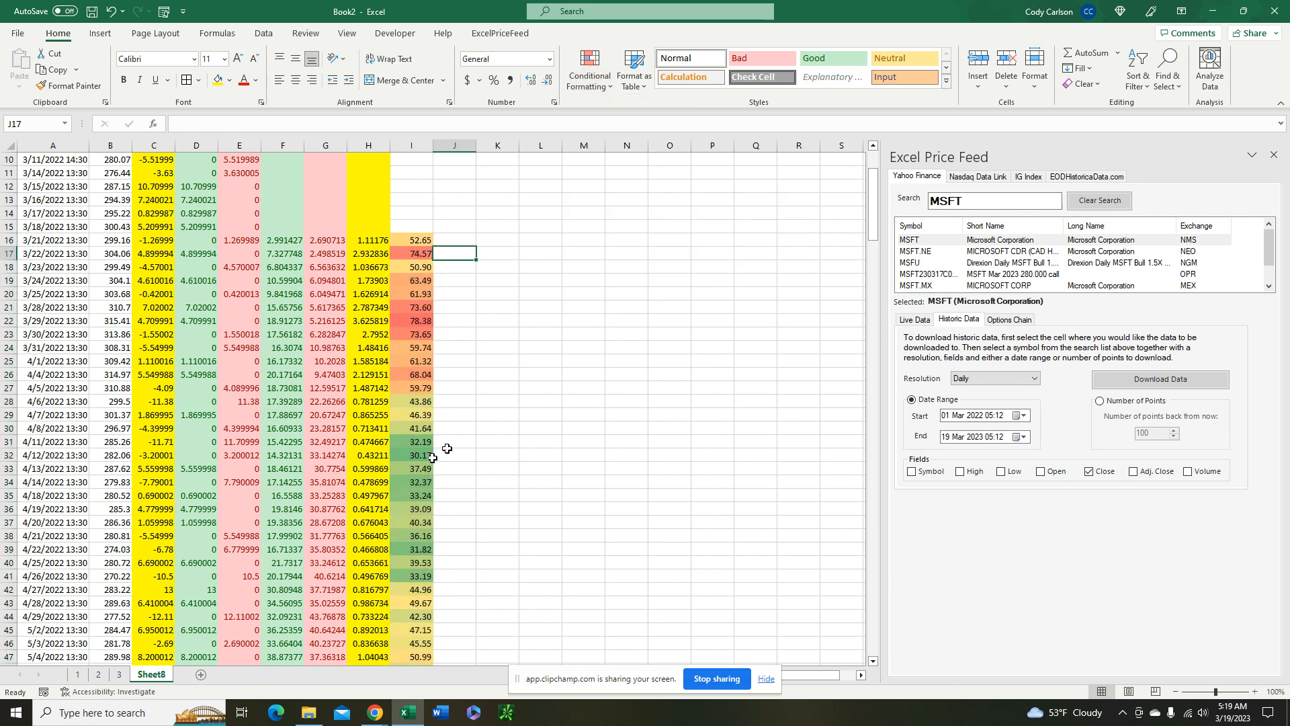
# Average I16:I18 in J18 with the AVERAGE function and fill the three-period moving average down column J
pyautogui.scroll(-4, 595, 437)
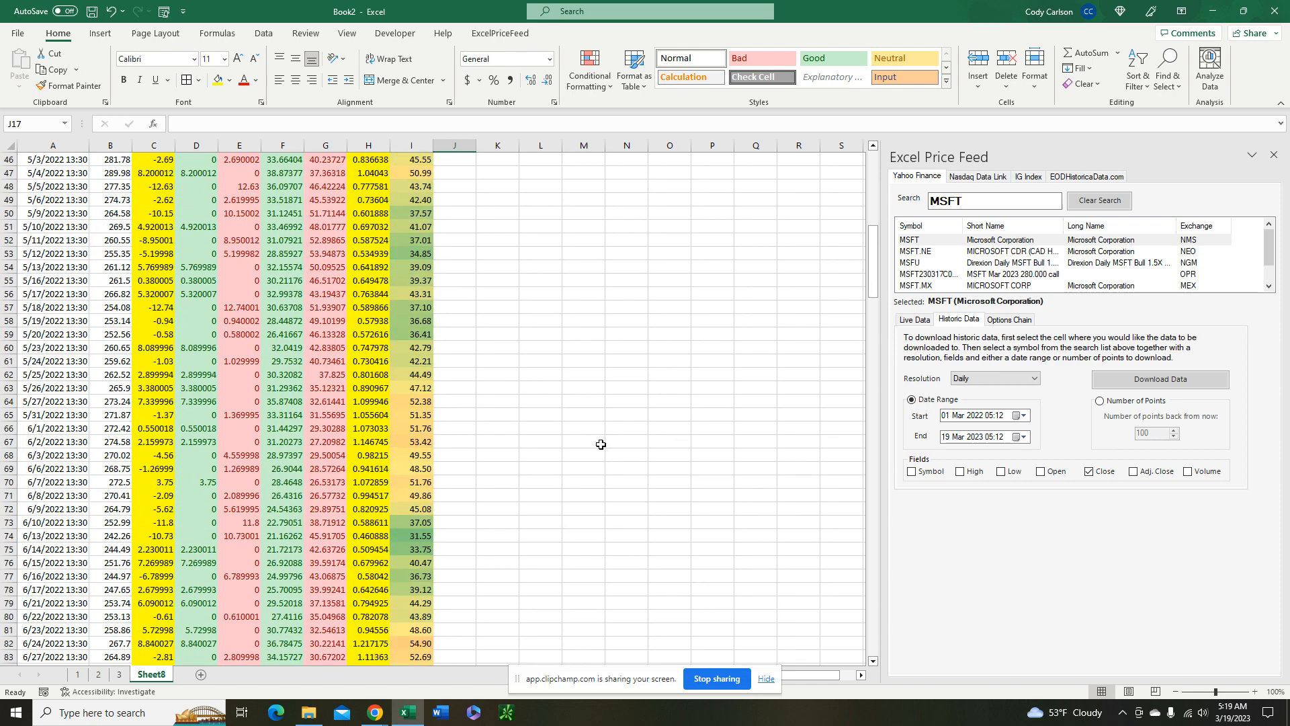
pyautogui.scroll(2, 497, 376)
pyautogui.scroll(4, 512, 374)
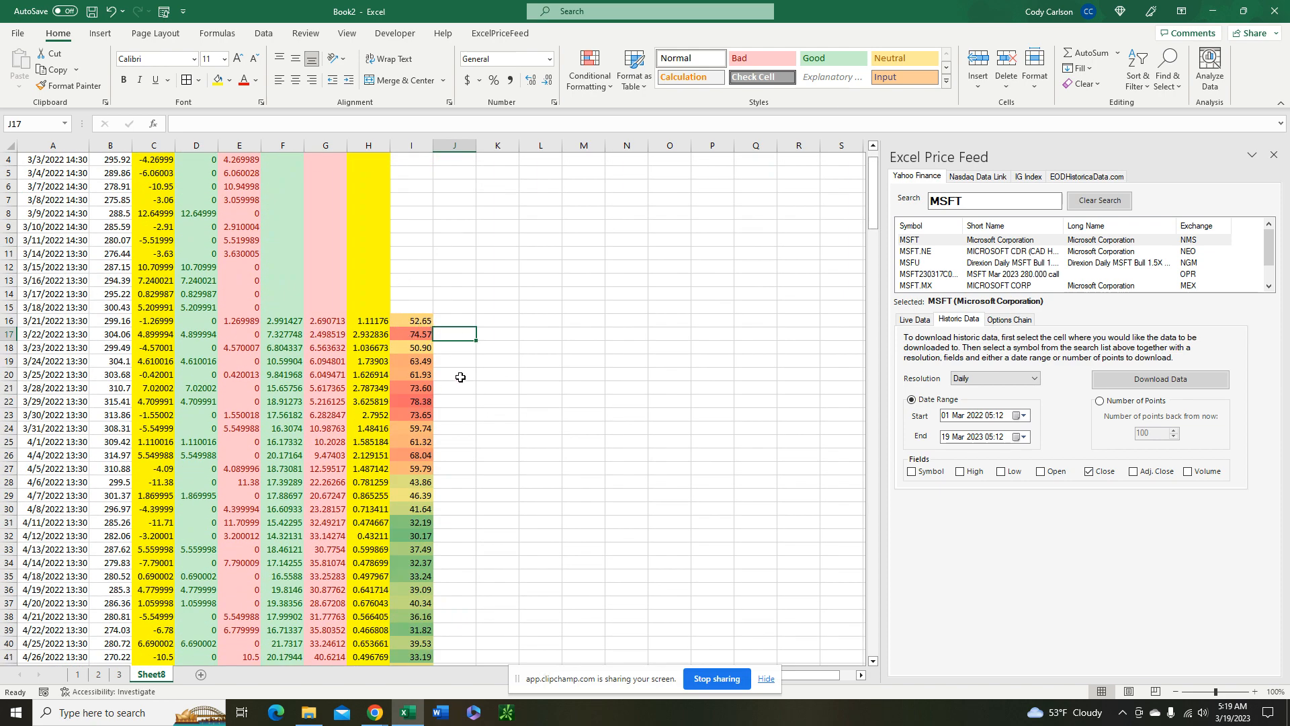
pyautogui.click(467, 352)
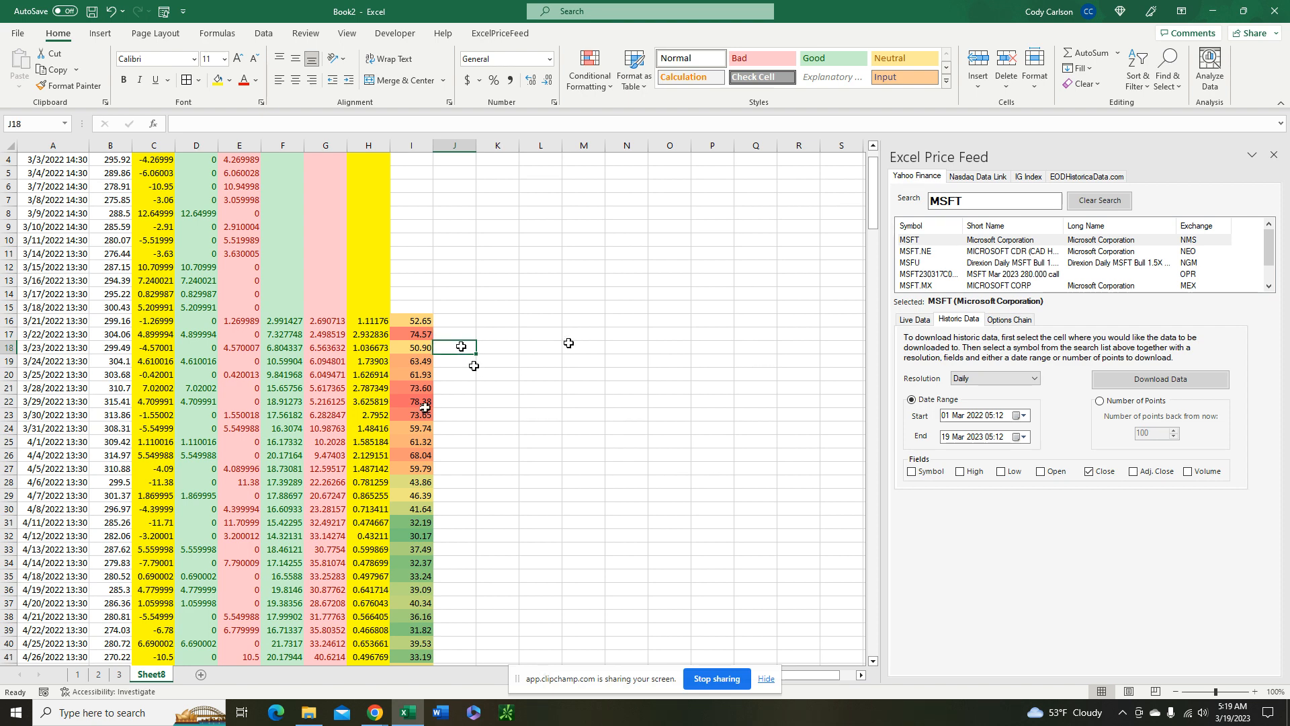
pyautogui.write('=AVE')
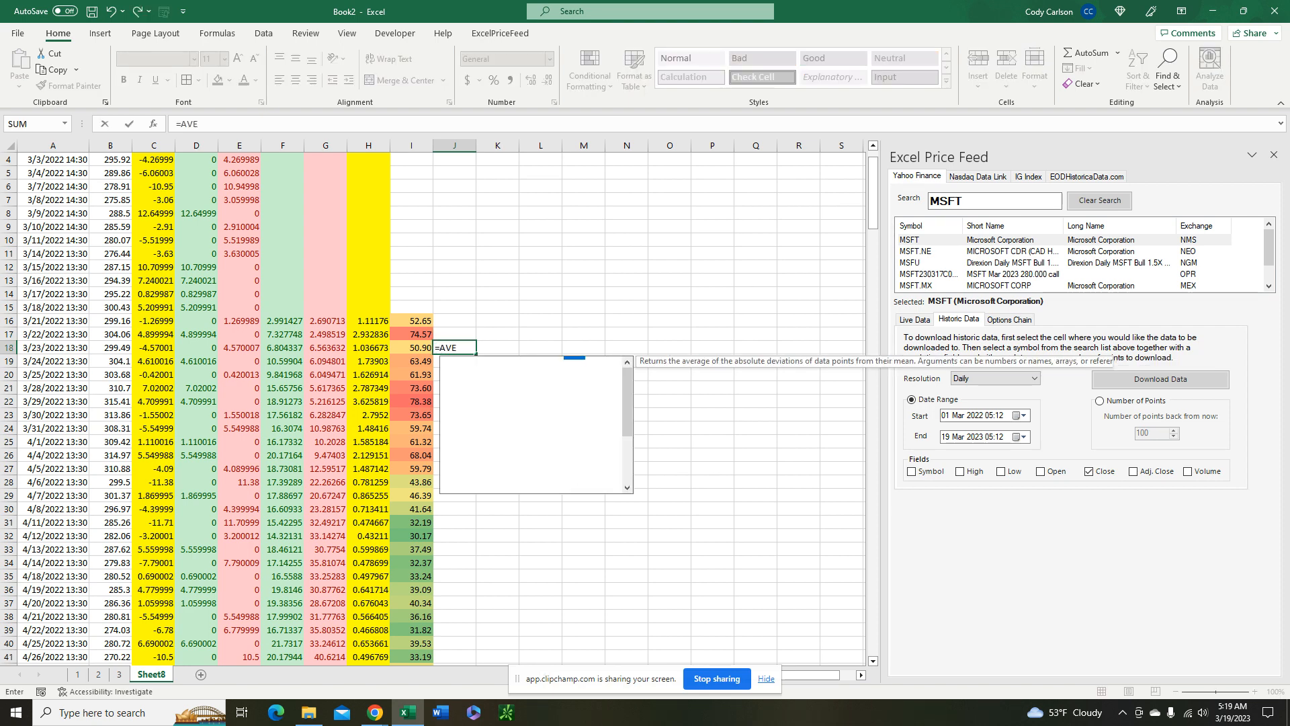
pyautogui.write('RAGE(')
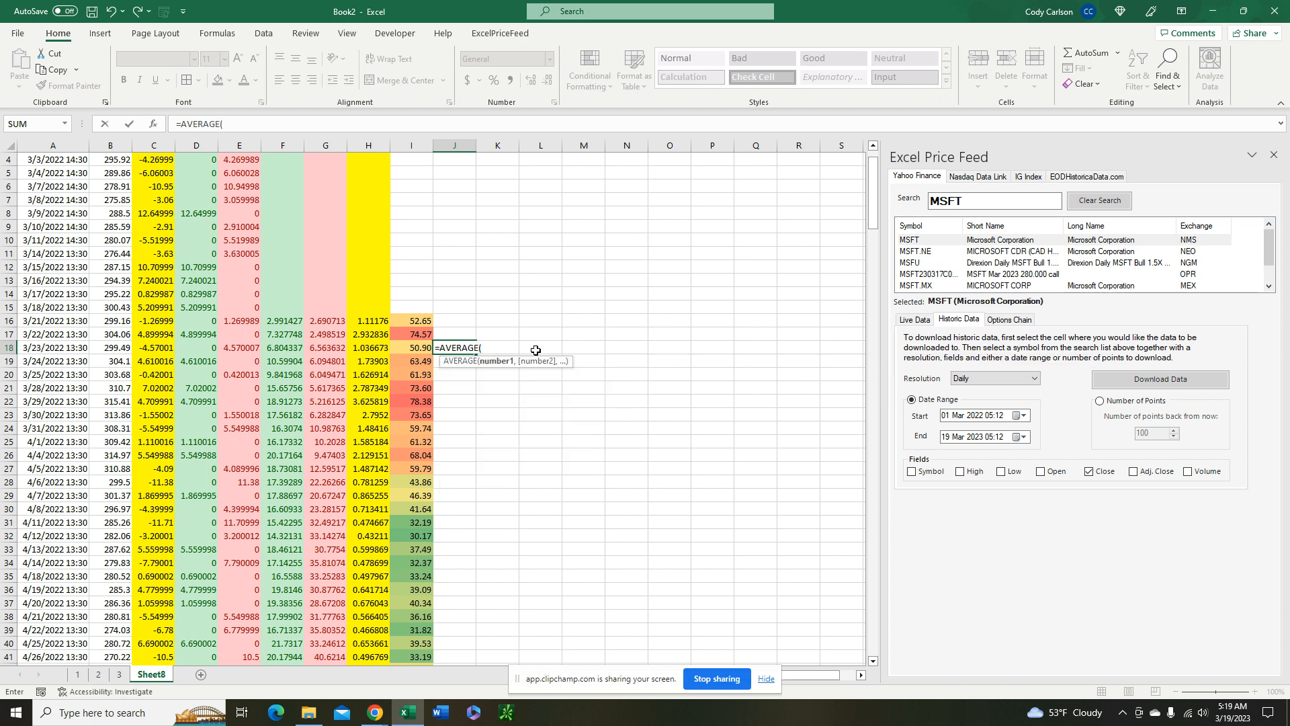
pyautogui.moveTo(424, 348); pyautogui.dragTo(421, 318)
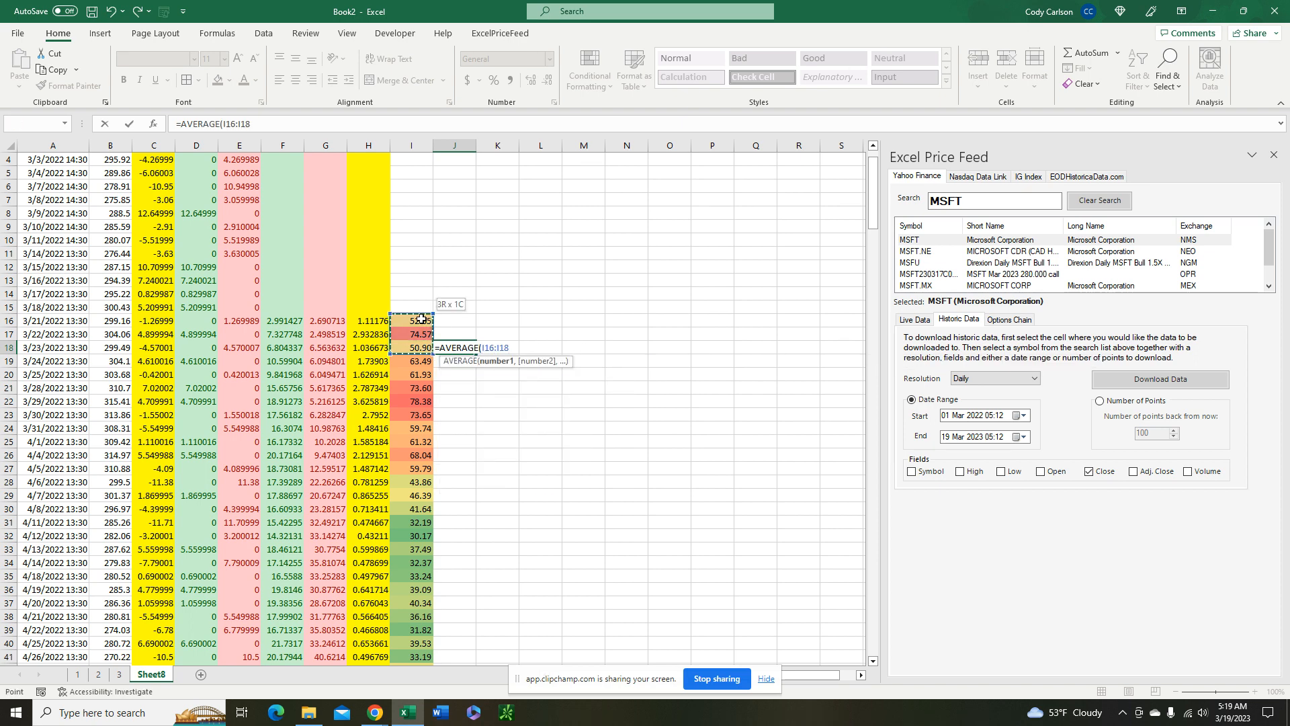
pyautogui.press('Return')
pyautogui.click(469, 349)
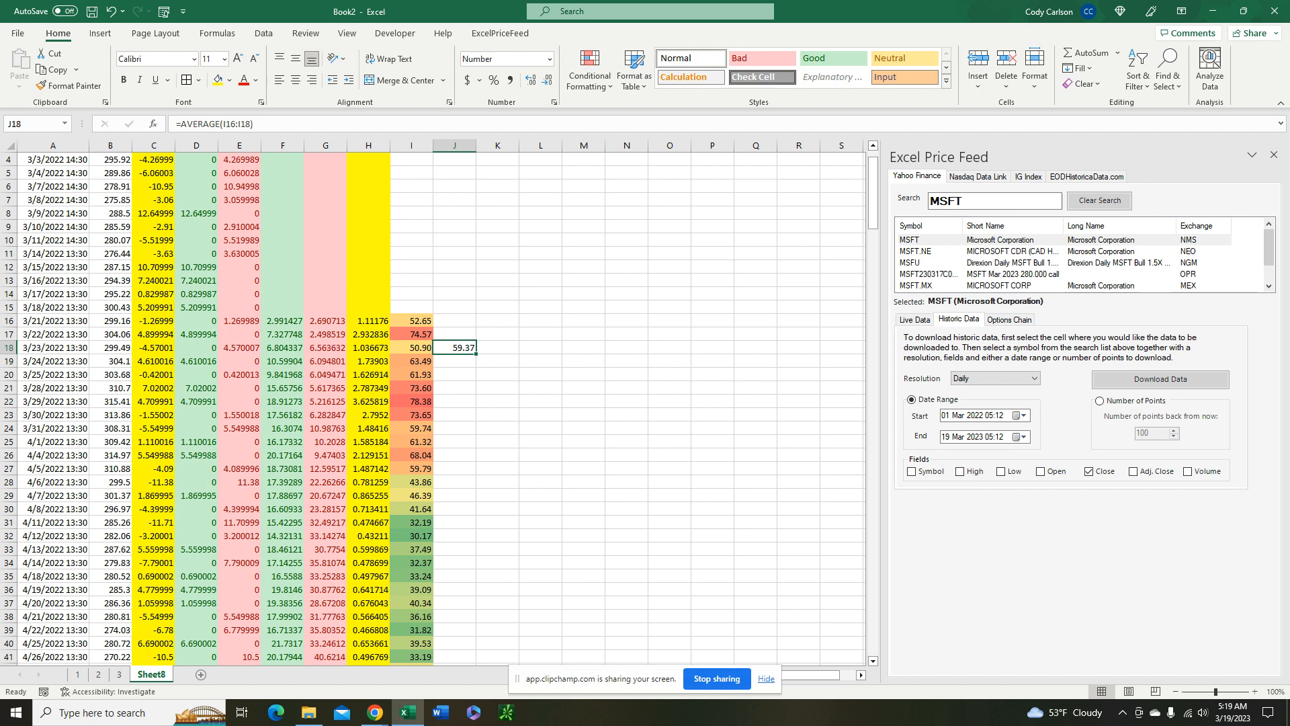
pyautogui.doubleClick(476, 354)
# Flag a rising moving average in K19 with =IF(J19>J18,1,-1) and fill the formula down column K
pyautogui.click(509, 362)
pyautogui.write('=')
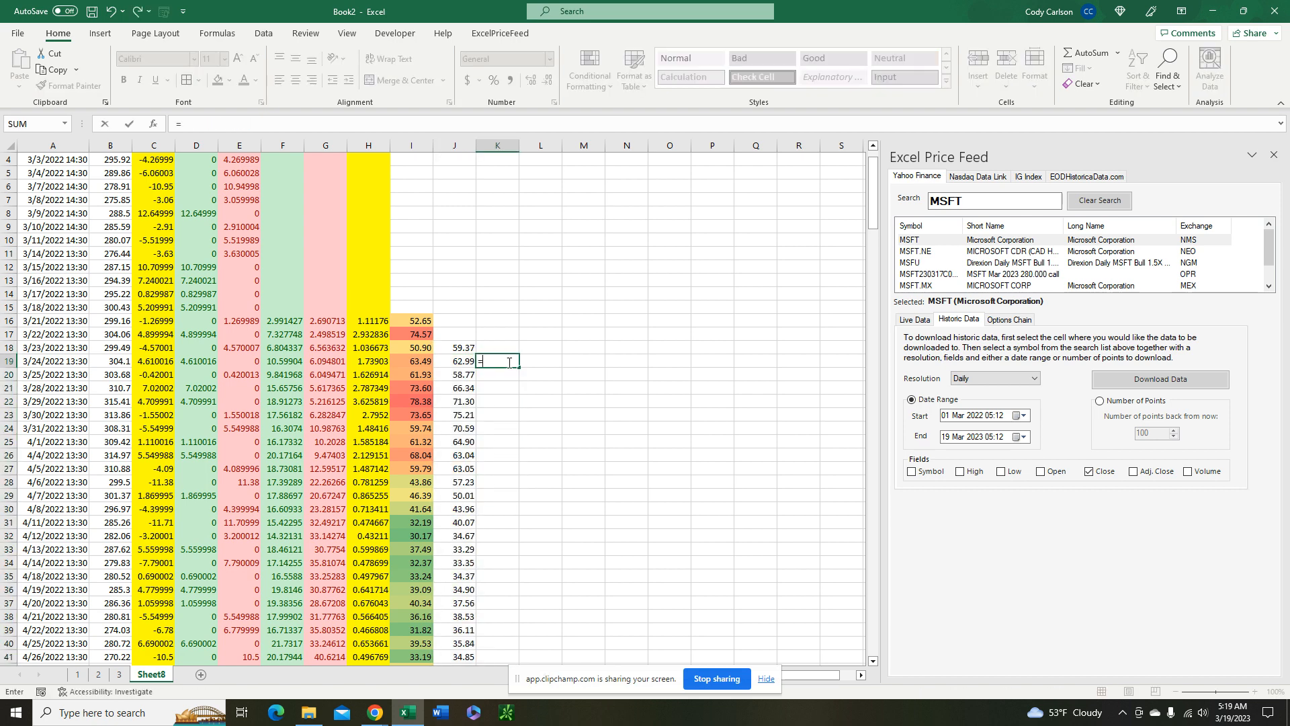
pyautogui.write('IF(')
pyautogui.click(465, 363)
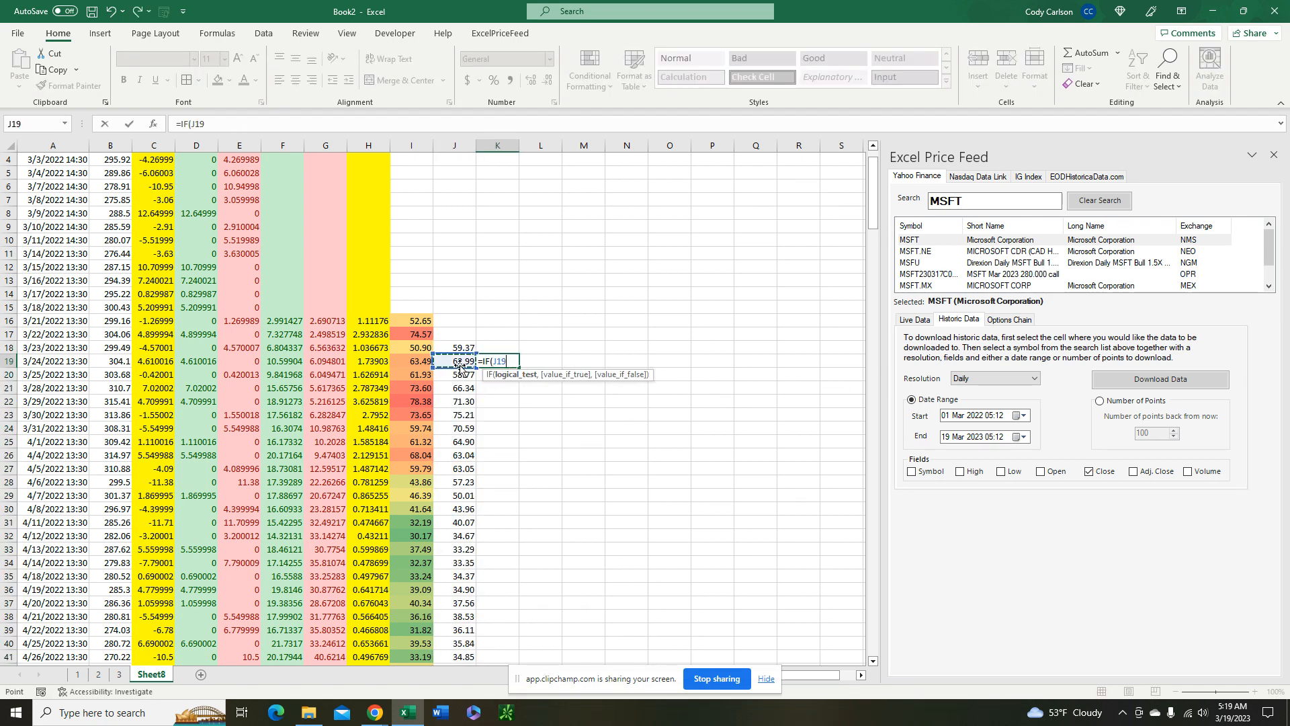
pyautogui.write('>')
pyautogui.click(467, 349)
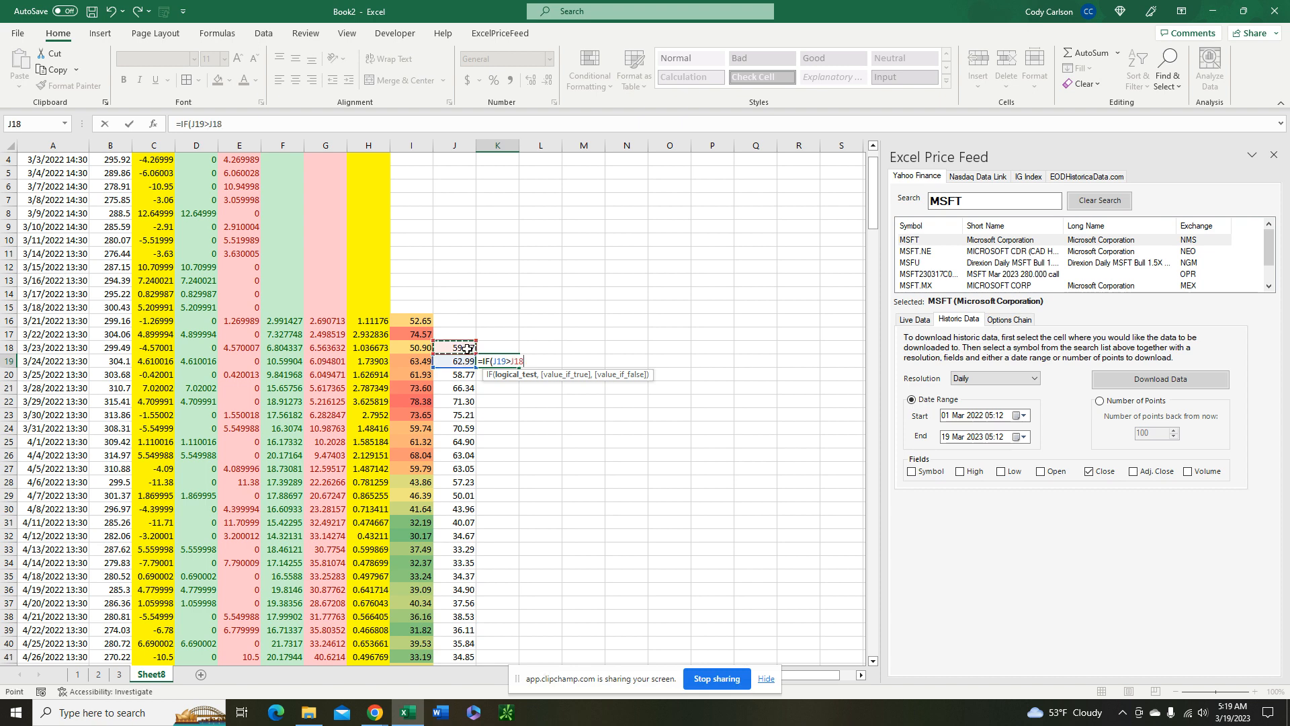
pyautogui.write(',1,-1')
pyautogui.press('Return')
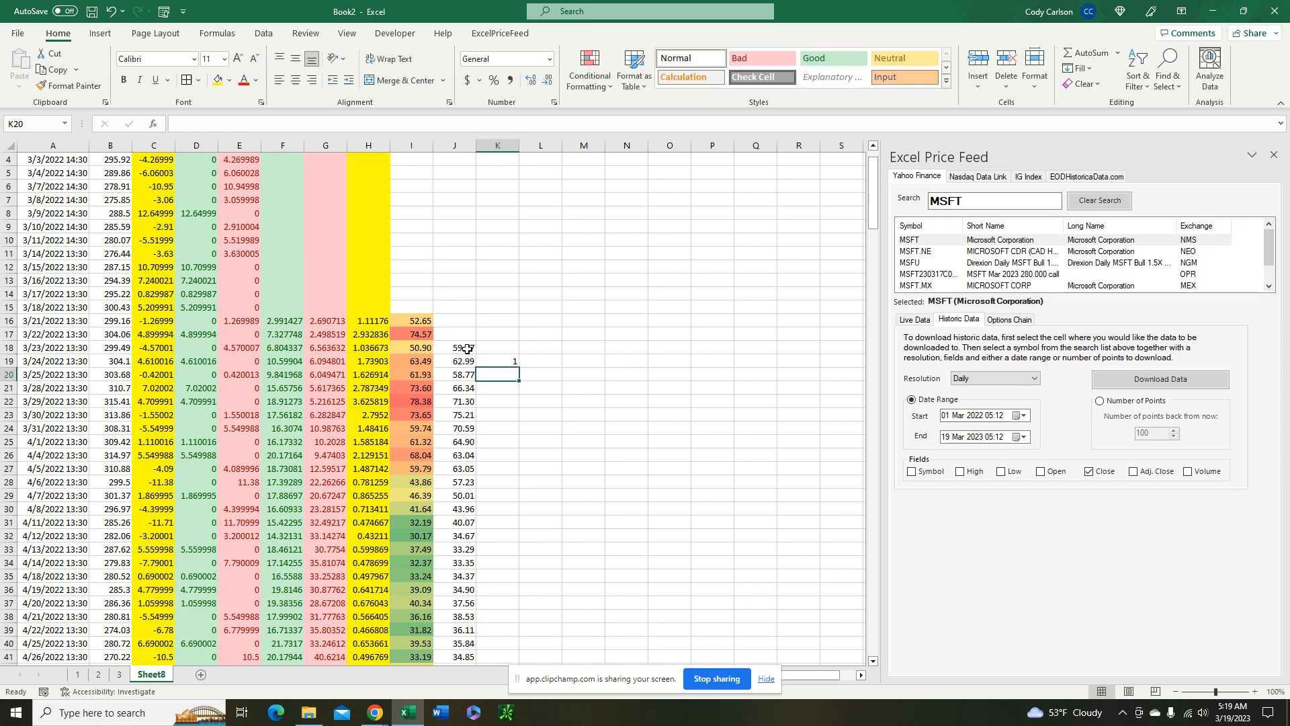
pyautogui.click(504, 361)
pyautogui.doubleClick(525, 368)
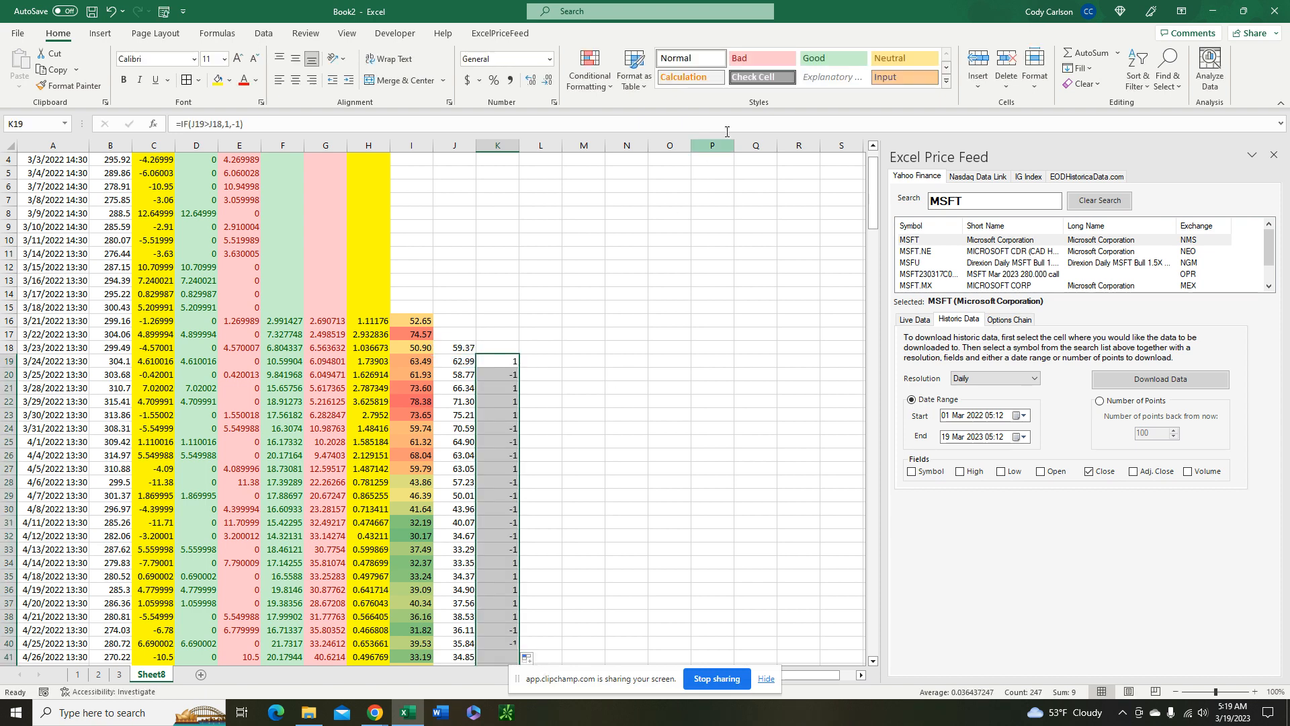
# Apply the Green-Yellow-Red color scale to the moving-average flags from K19 down and review them against the index values
pyautogui.click(589, 67)
pyautogui.moveTo(666, 221)
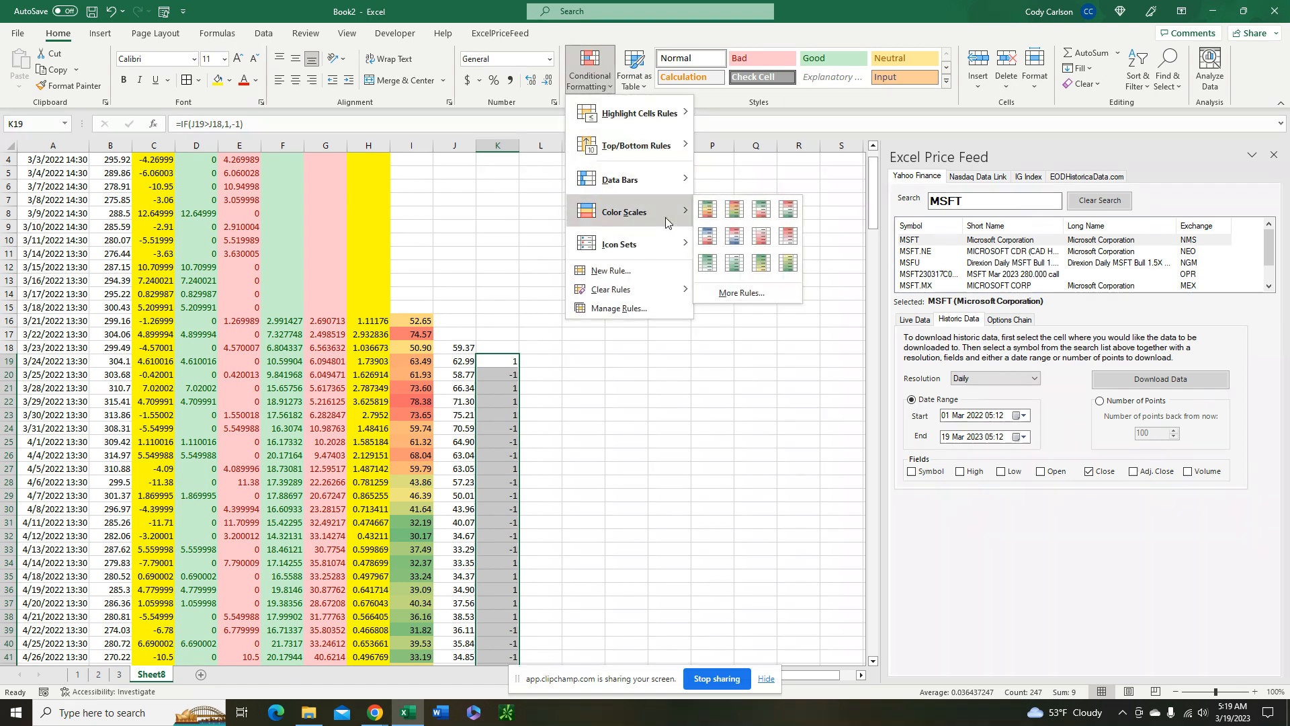
pyautogui.click(706, 209)
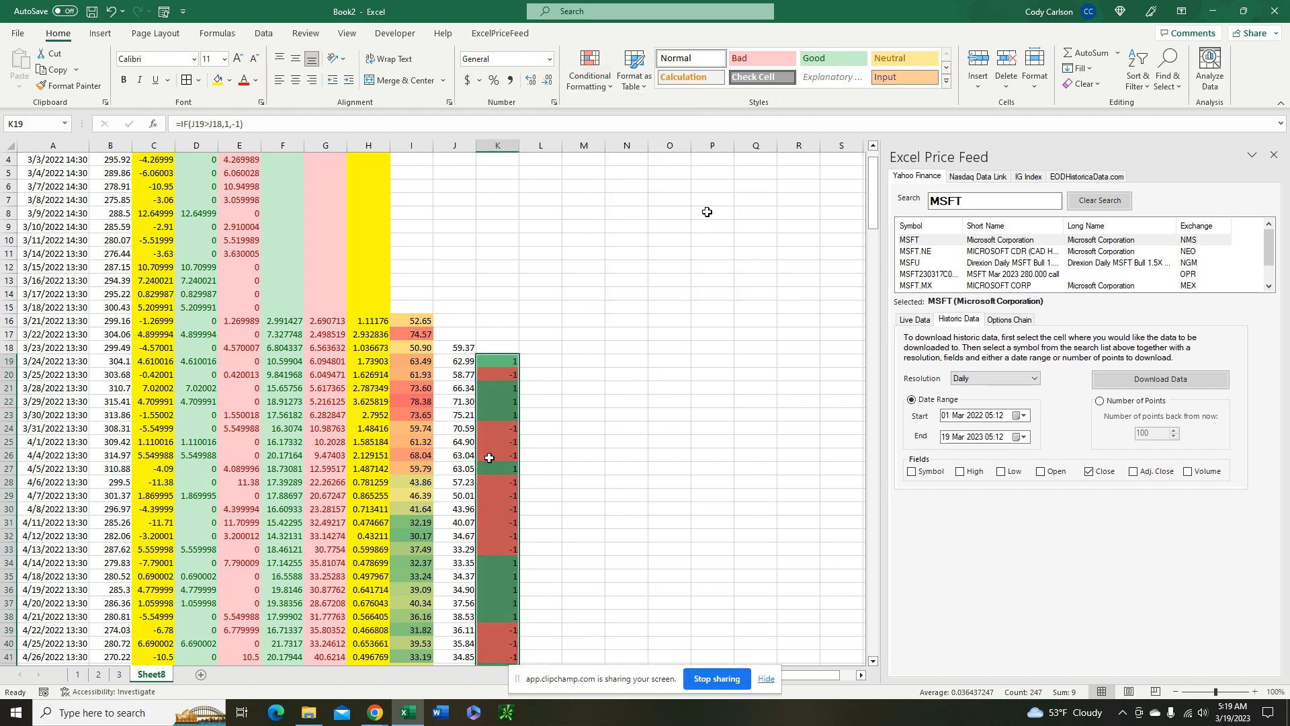
pyautogui.scroll(-2, 624, 433)
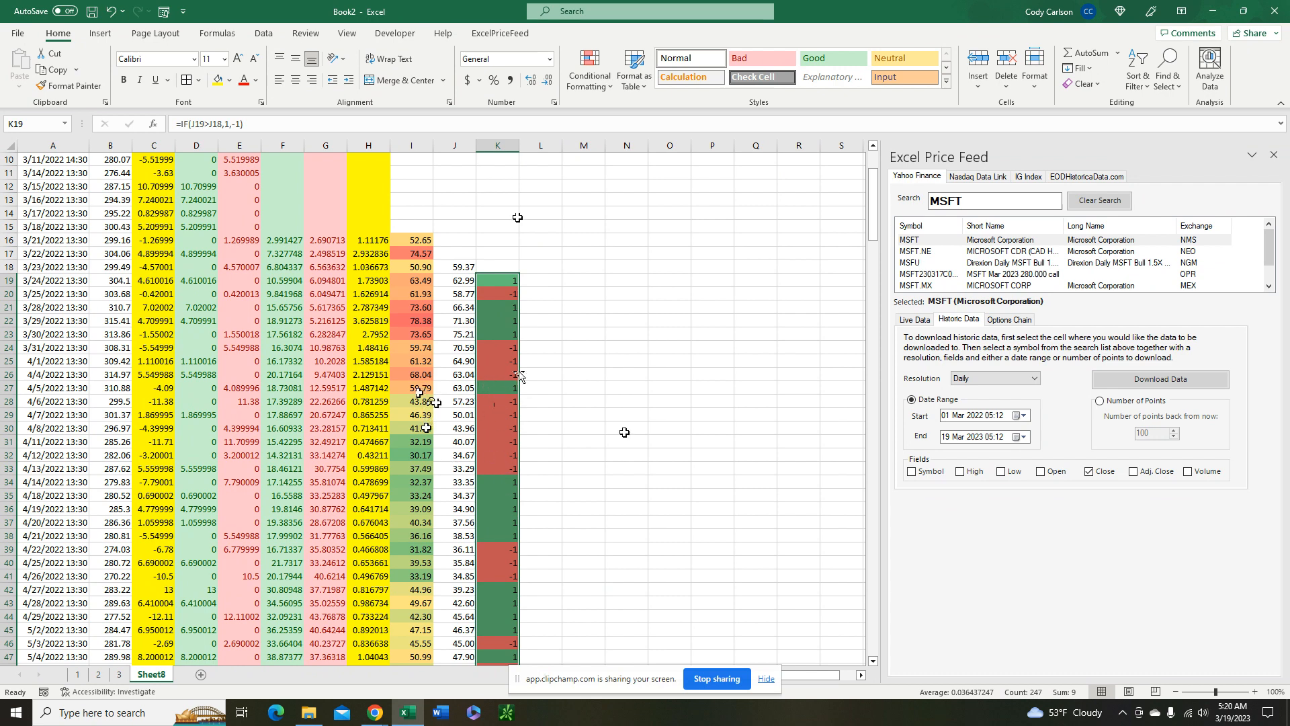
pyautogui.scroll(-8, 639, 458)
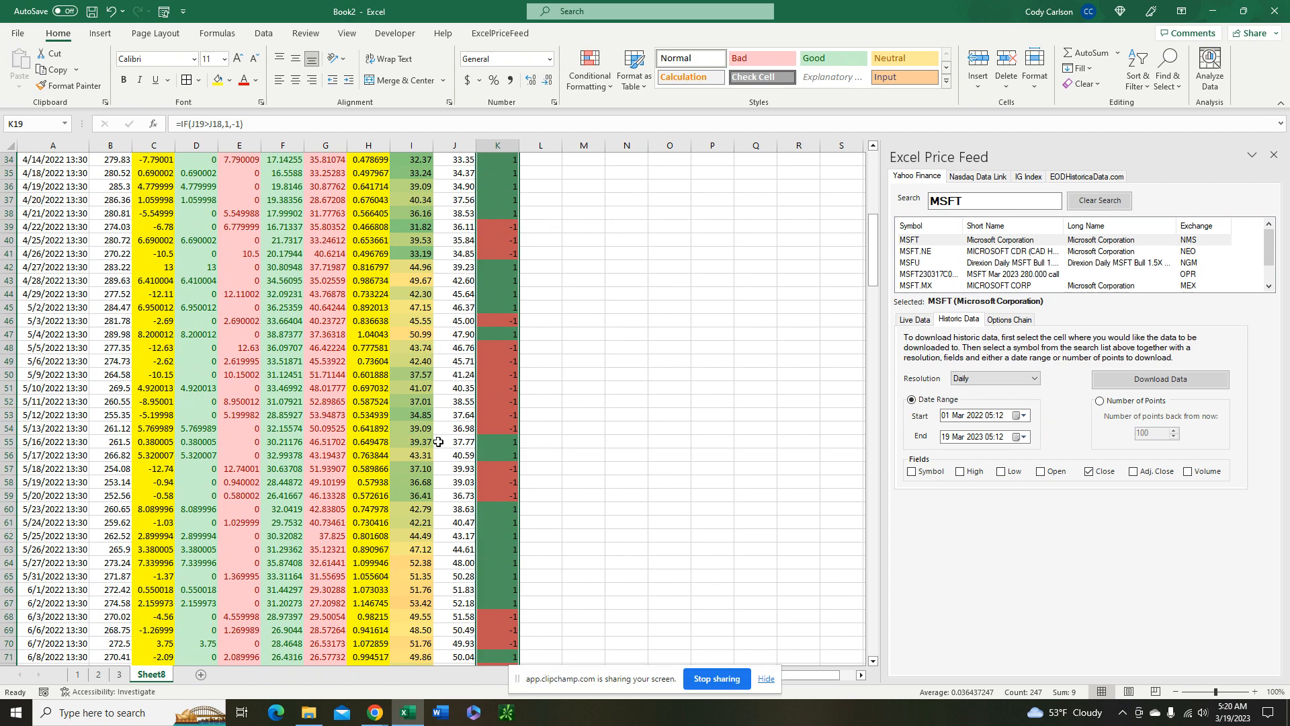
pyautogui.scroll(-5, 438, 442)
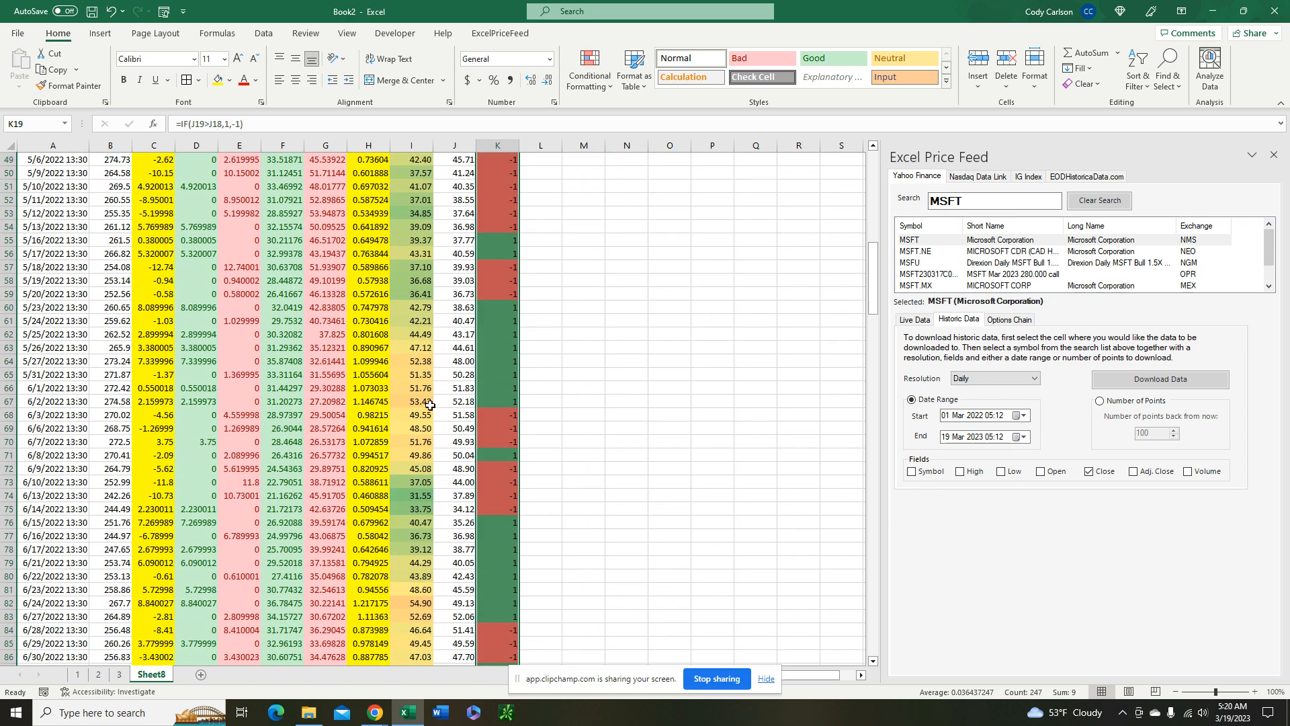
pyautogui.scroll(15, 680, 405)
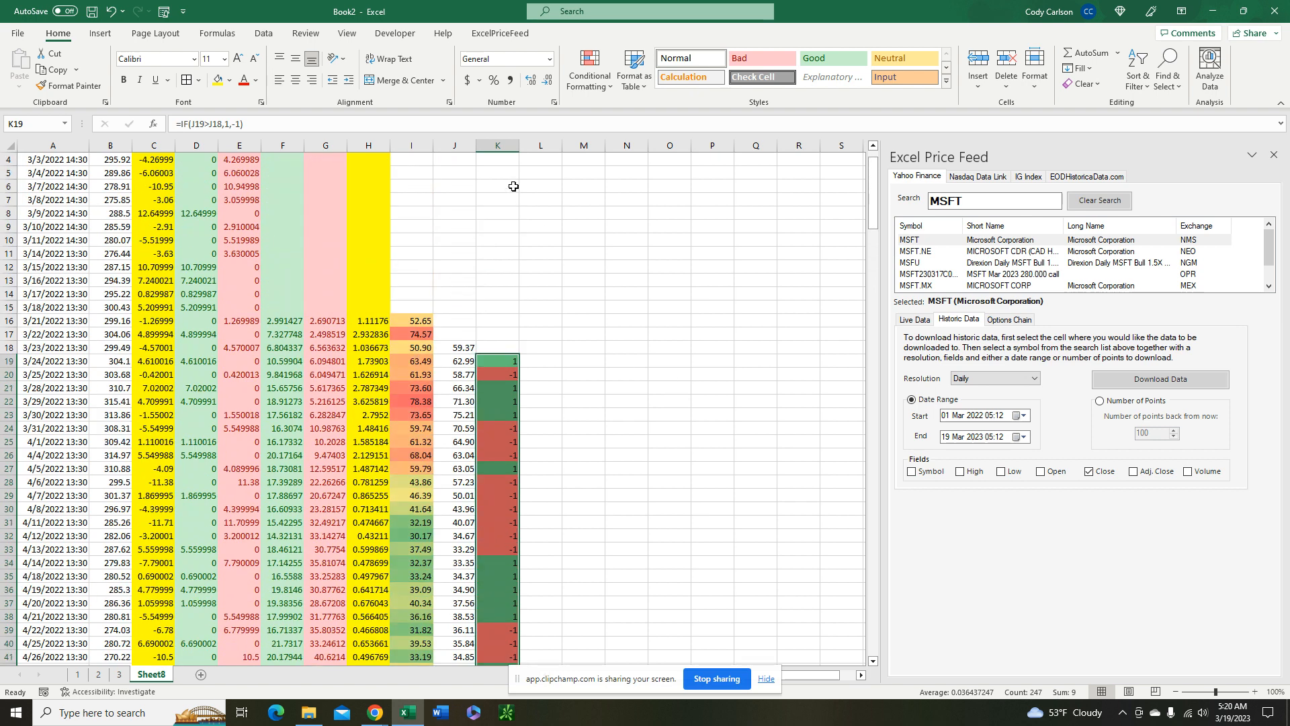
# Clear the contents of columns J and K
pyautogui.moveTo(454, 145); pyautogui.dragTo(497, 145)
pyautogui.rightClick(497, 145)
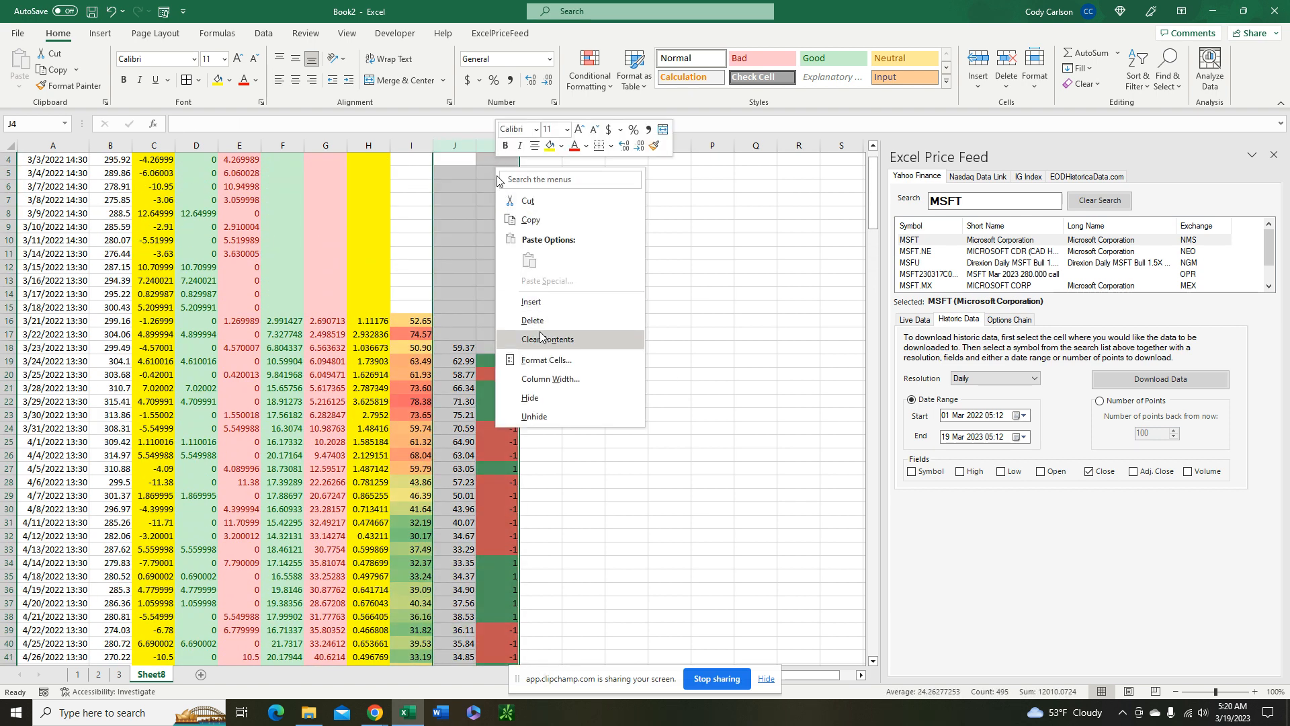
pyautogui.click(548, 339)
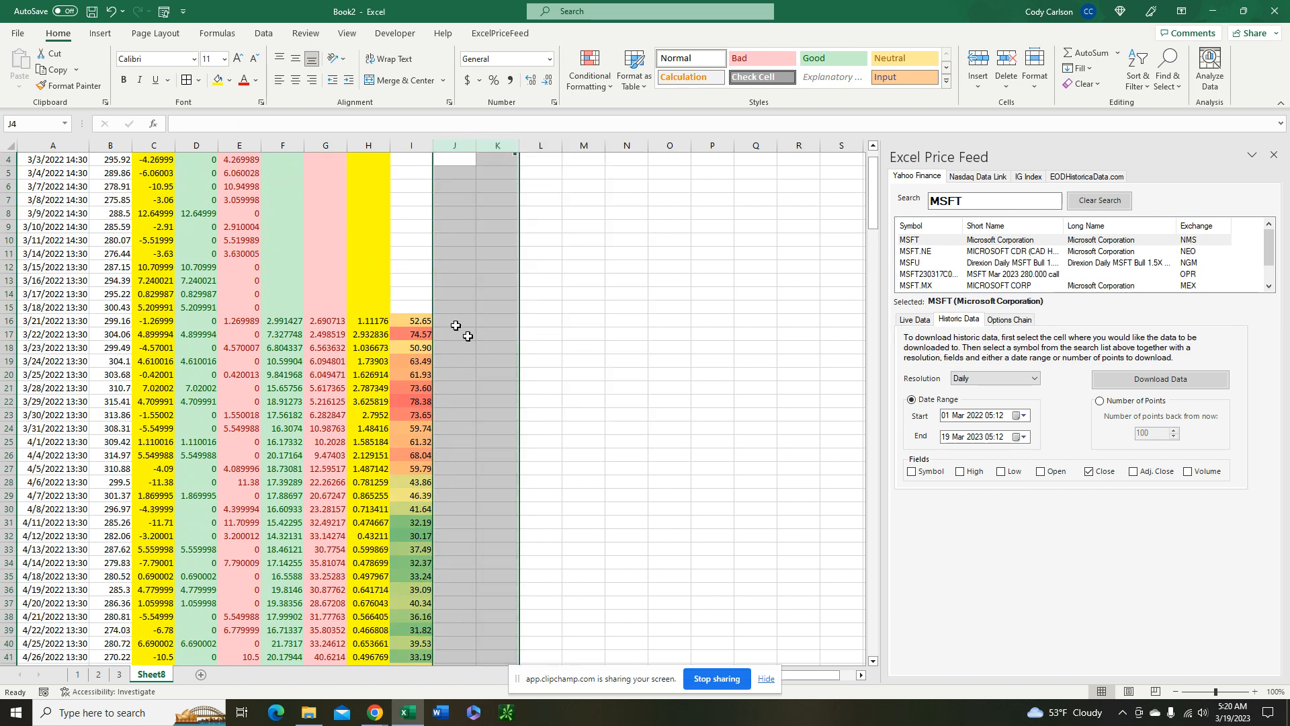
# Flag index values above 60 in J17 with =IF(I17>60,1,0) and fill the formula down column J
pyautogui.click(467, 336)
pyautogui.write('=IF')
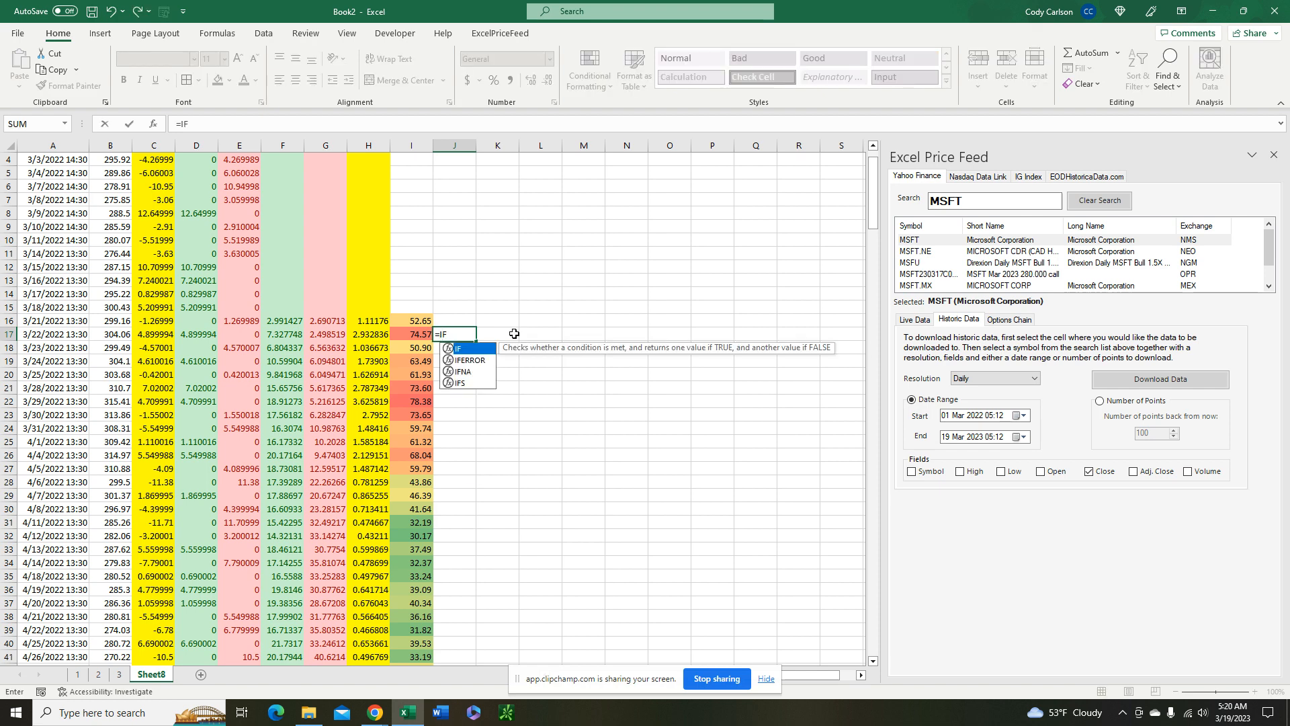
pyautogui.write('(')
pyautogui.click(422, 335)
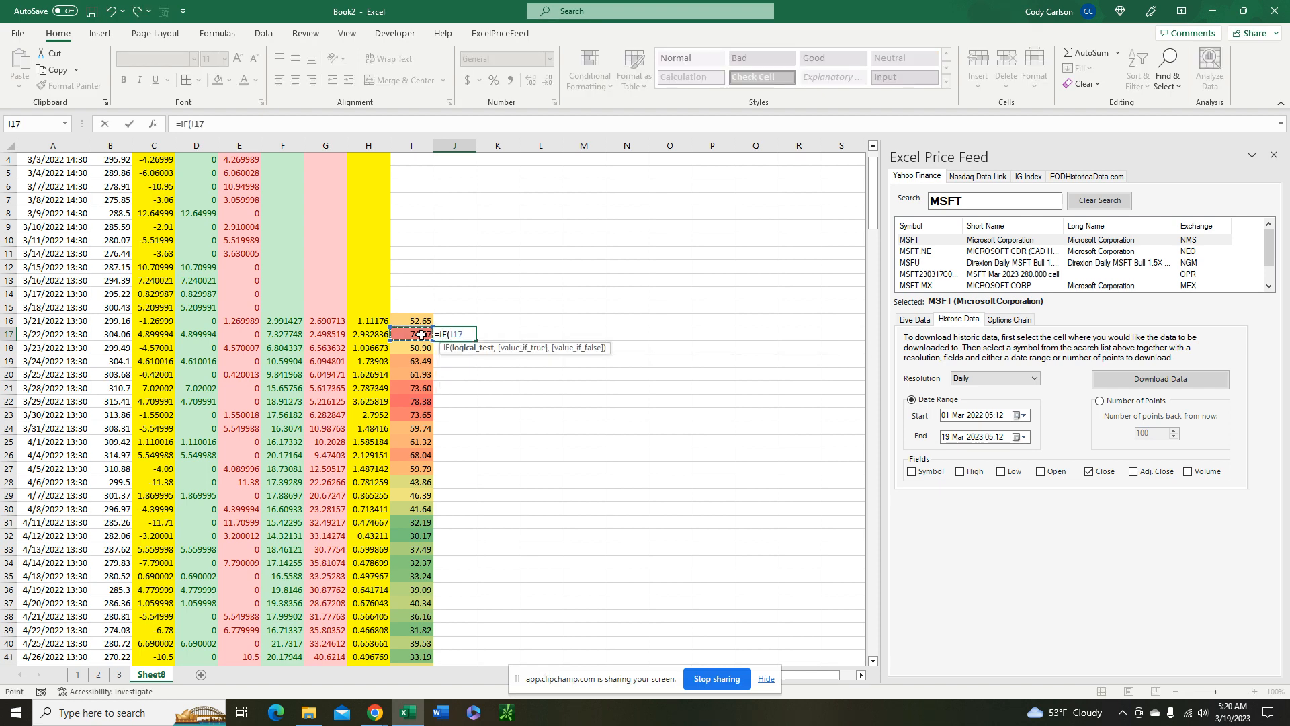
pyautogui.write('>60,1,-1')
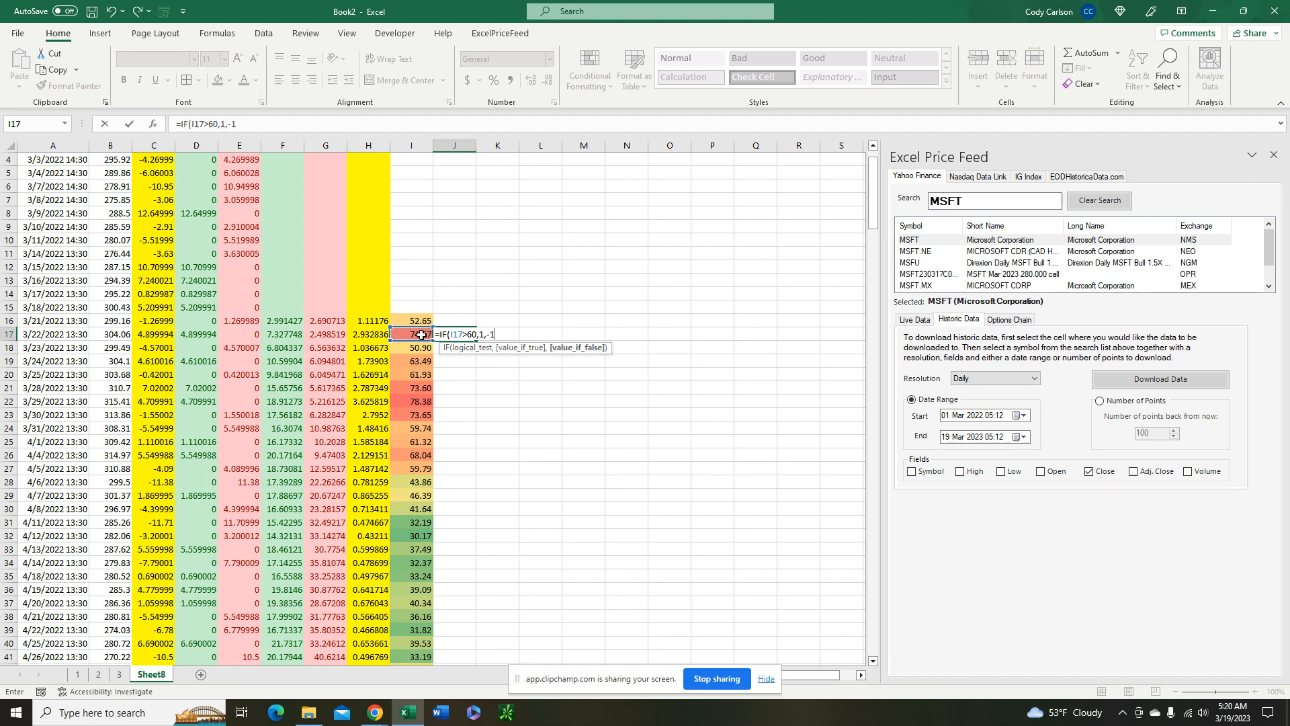
pyautogui.press('BackSpace')
pyautogui.press('BackSpace')
pyautogui.write('0)')
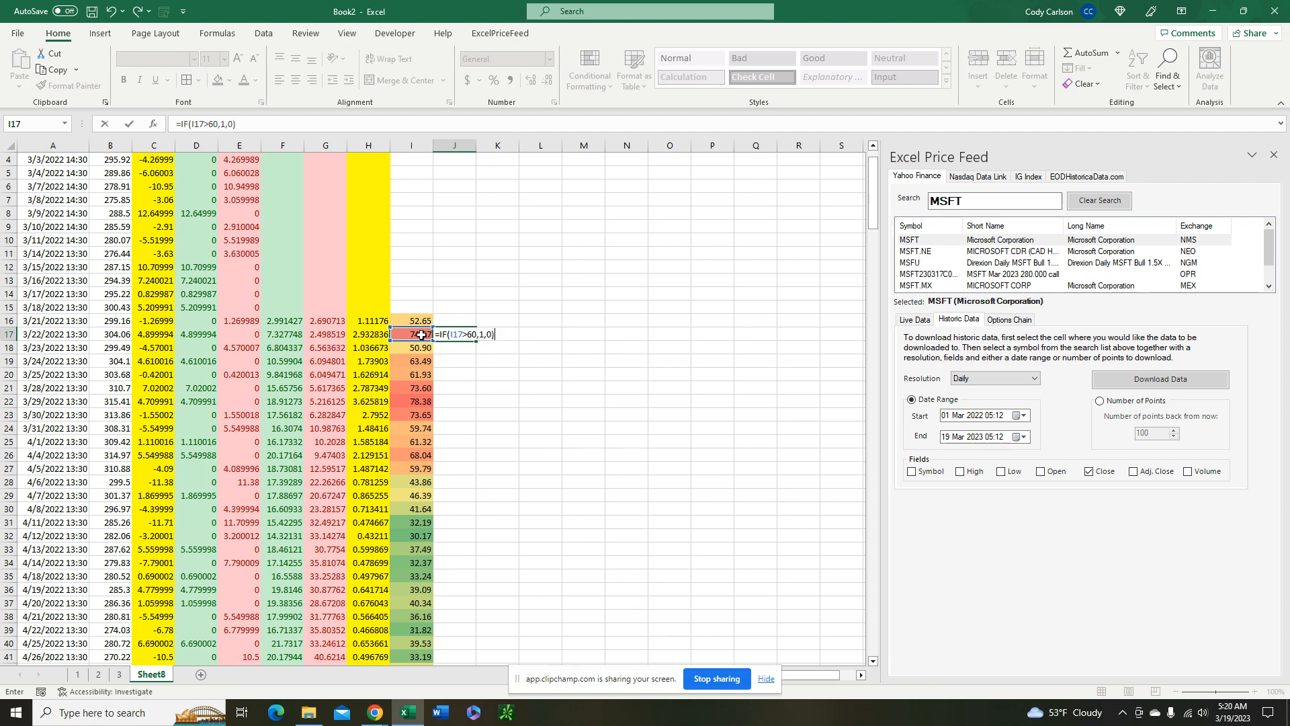
pyautogui.press('Return')
pyautogui.click(472, 335)
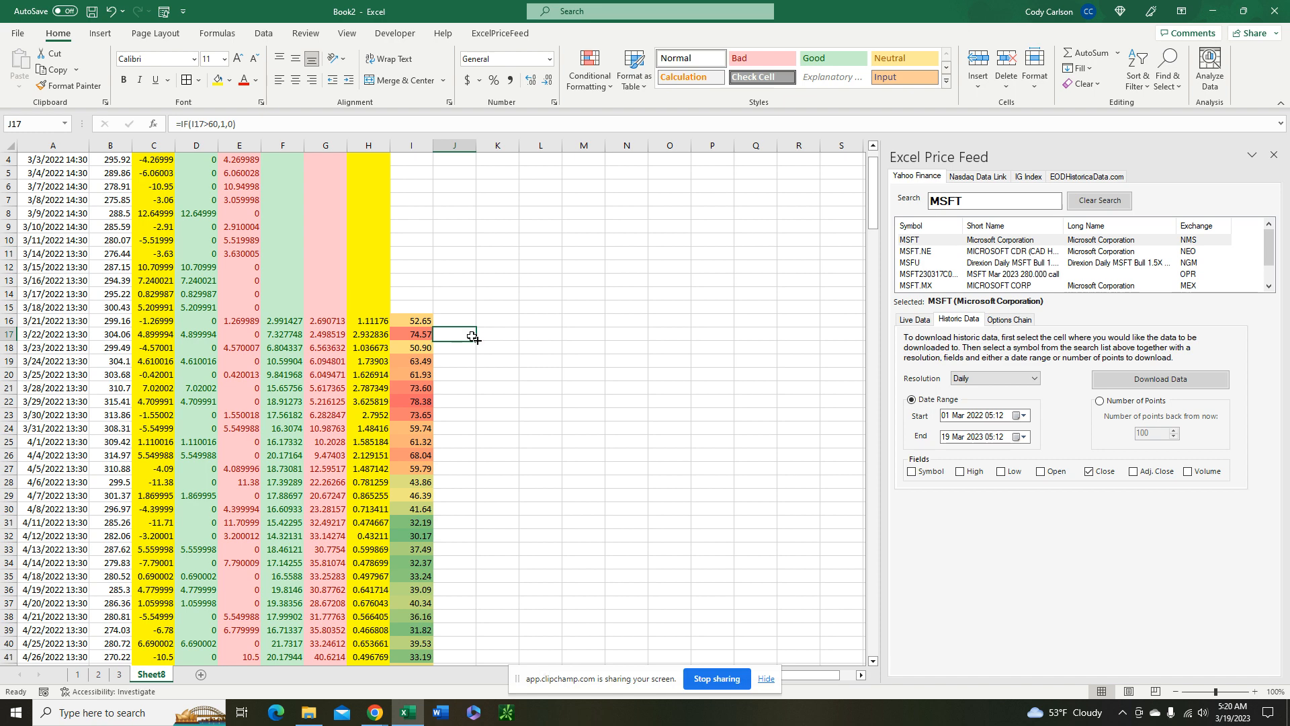
pyautogui.doubleClick(475, 339)
# Apply the Red-Yellow-Green color scale to the above-60 flags from J17 down, with 1 shown in red and 0 in green
pyautogui.click(589, 70)
pyautogui.moveTo(623, 211)
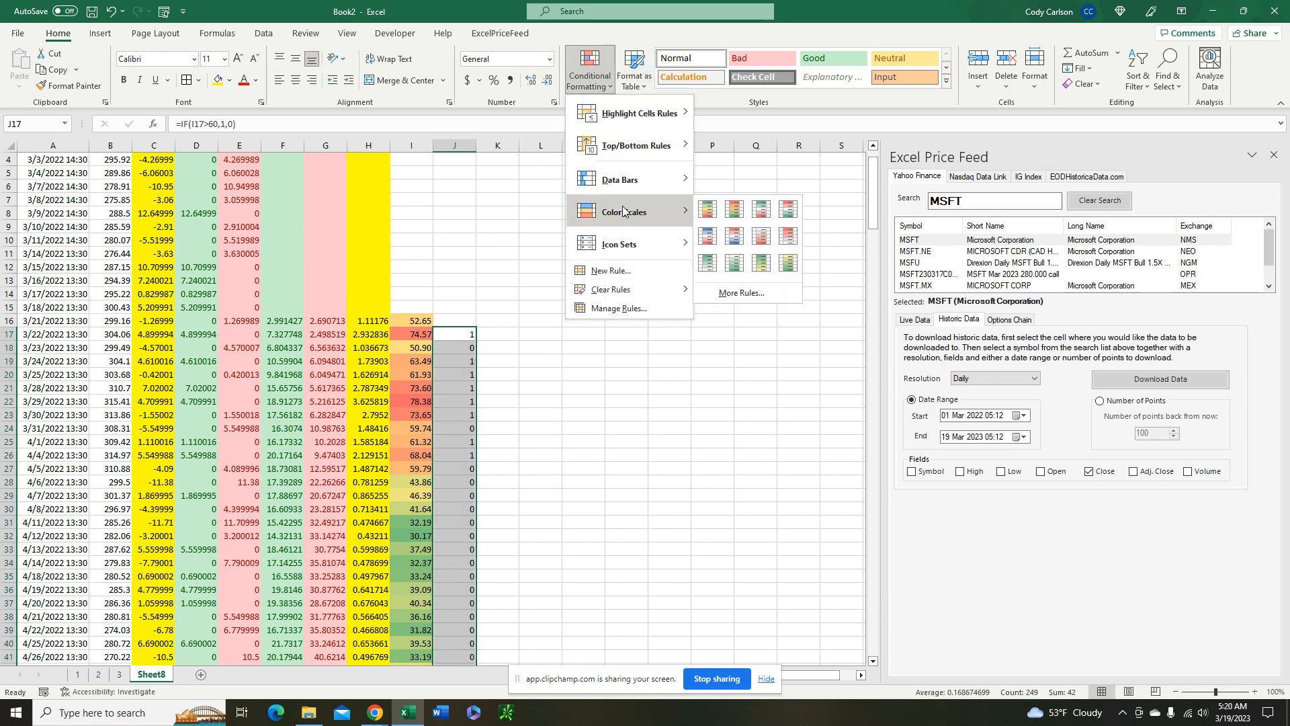
pyautogui.click(734, 209)
pyautogui.click(479, 408)
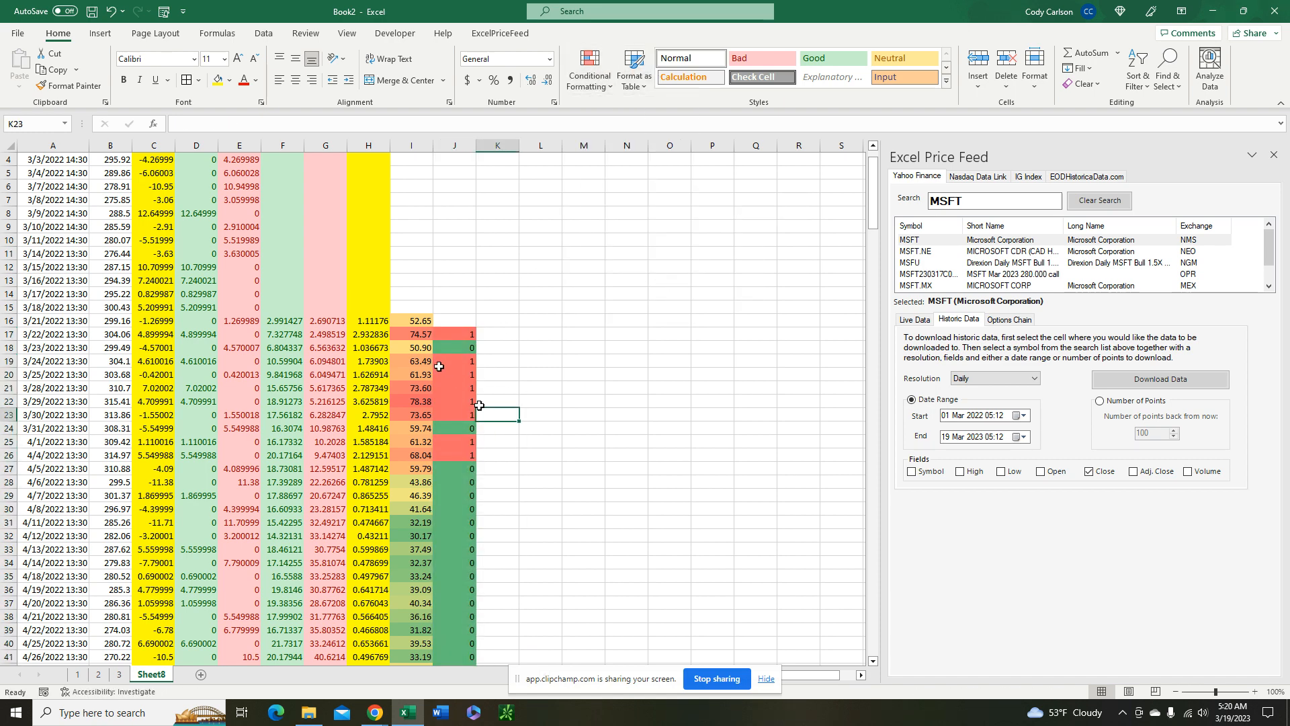
pyautogui.scroll(-6, 471, 433)
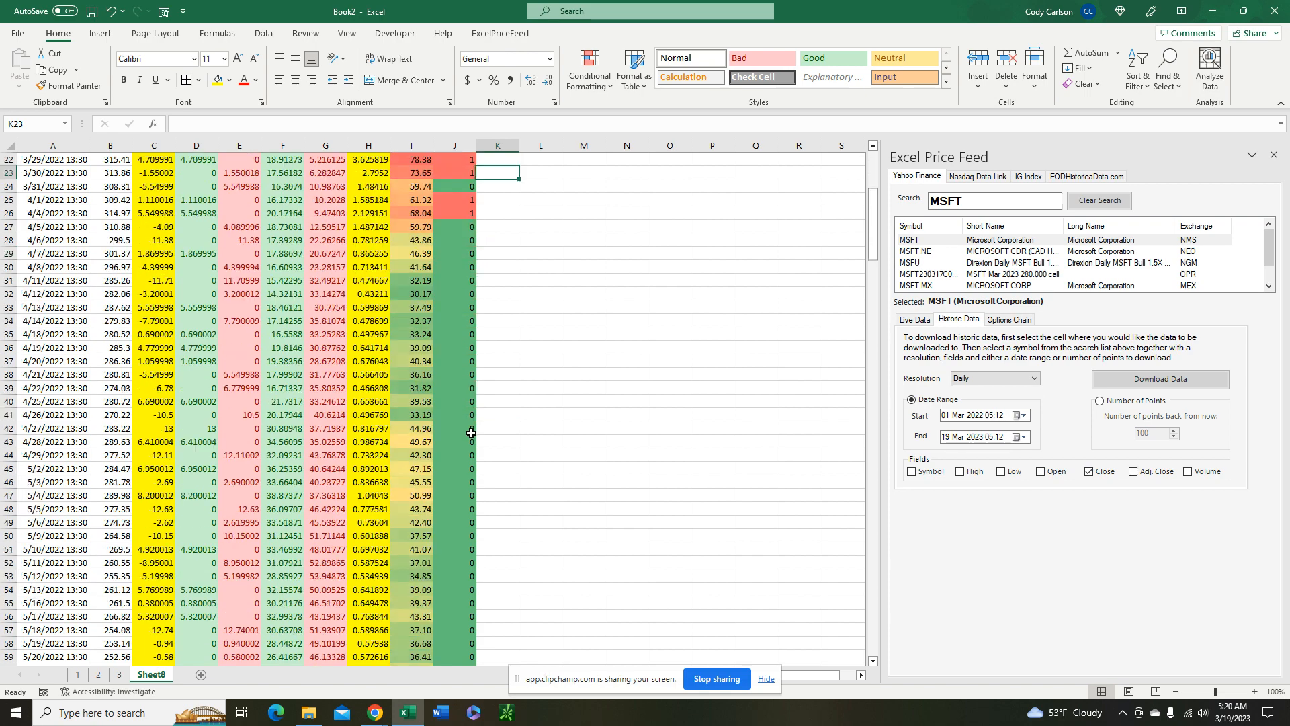
pyautogui.scroll(5, 471, 433)
# Flag index values below 40 in K17 with =IF(I17<40,1,0) and fill the formula down column K
pyautogui.click(493, 296)
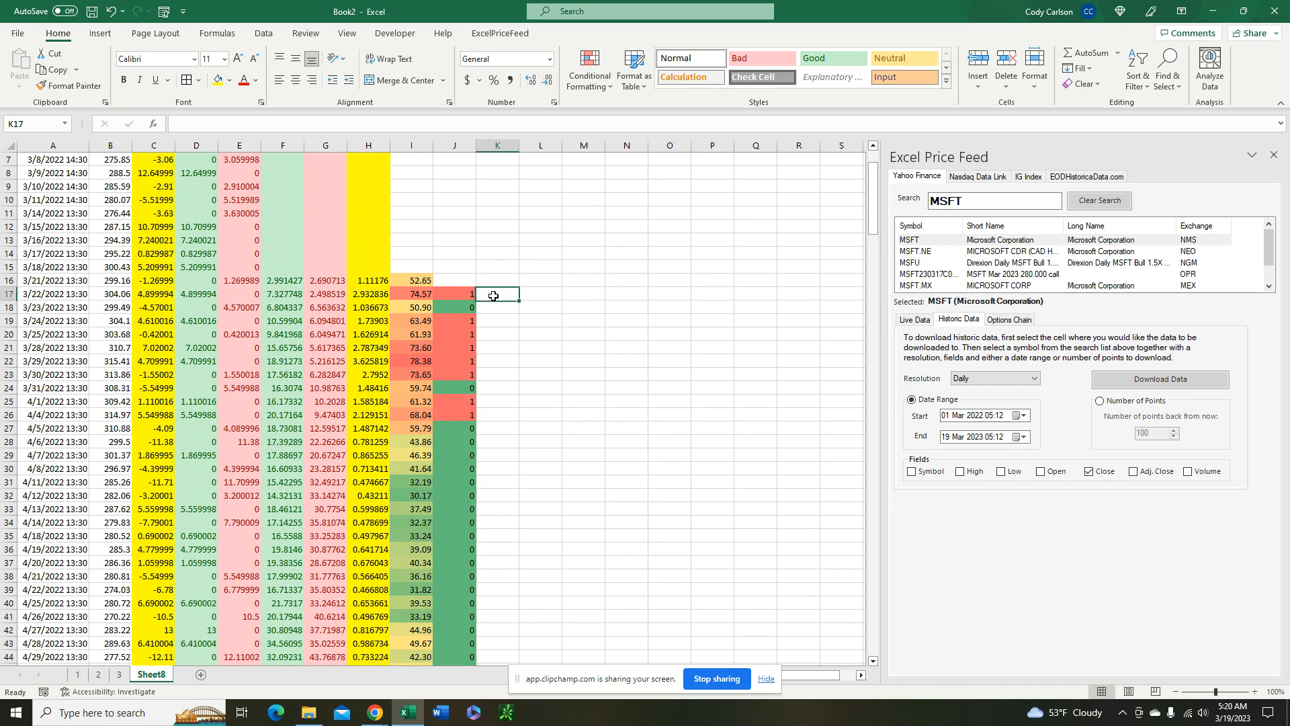
pyautogui.write('=IF(')
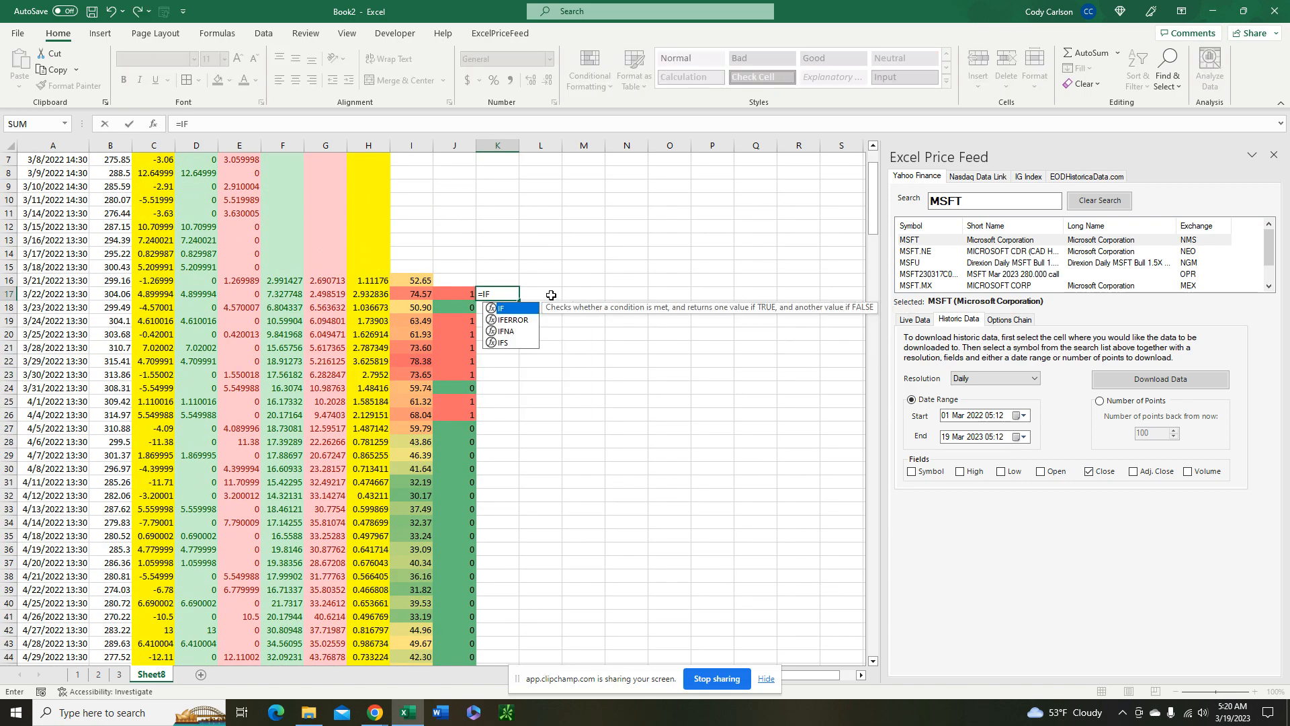
pyautogui.click(405, 294)
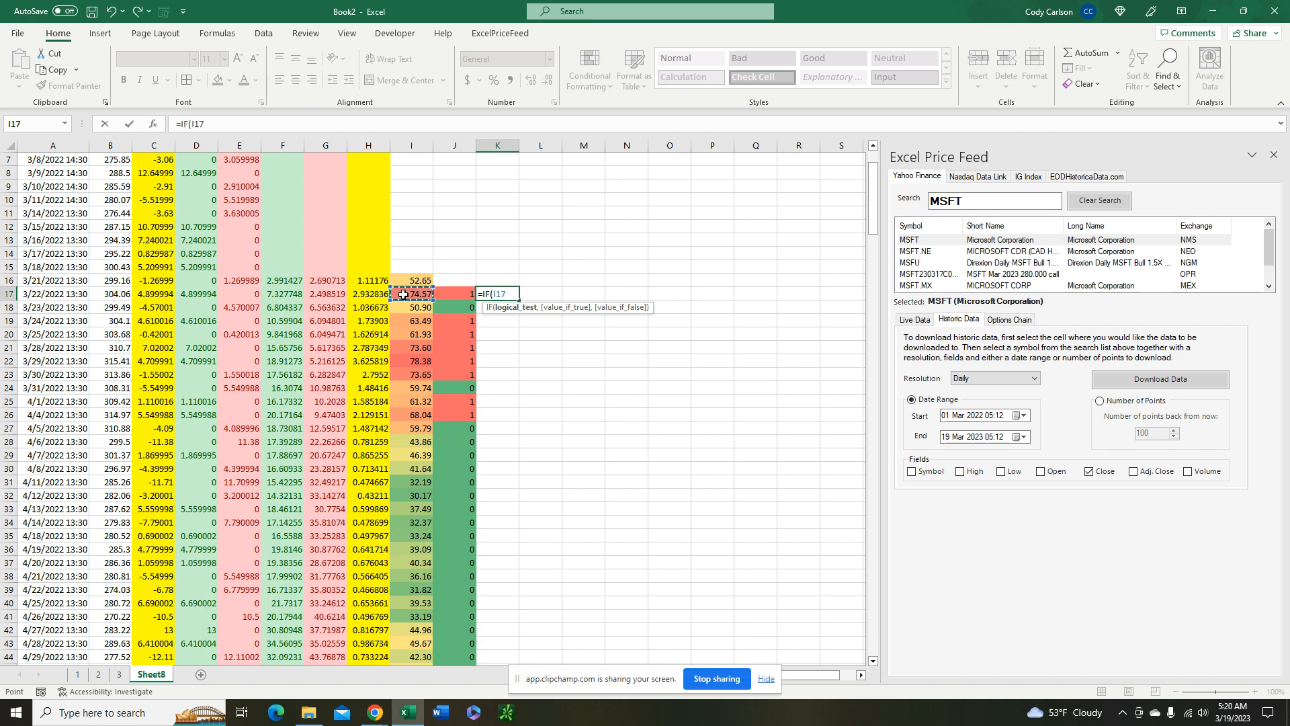
pyautogui.write('<40,1,0)')
pyautogui.press('Return')
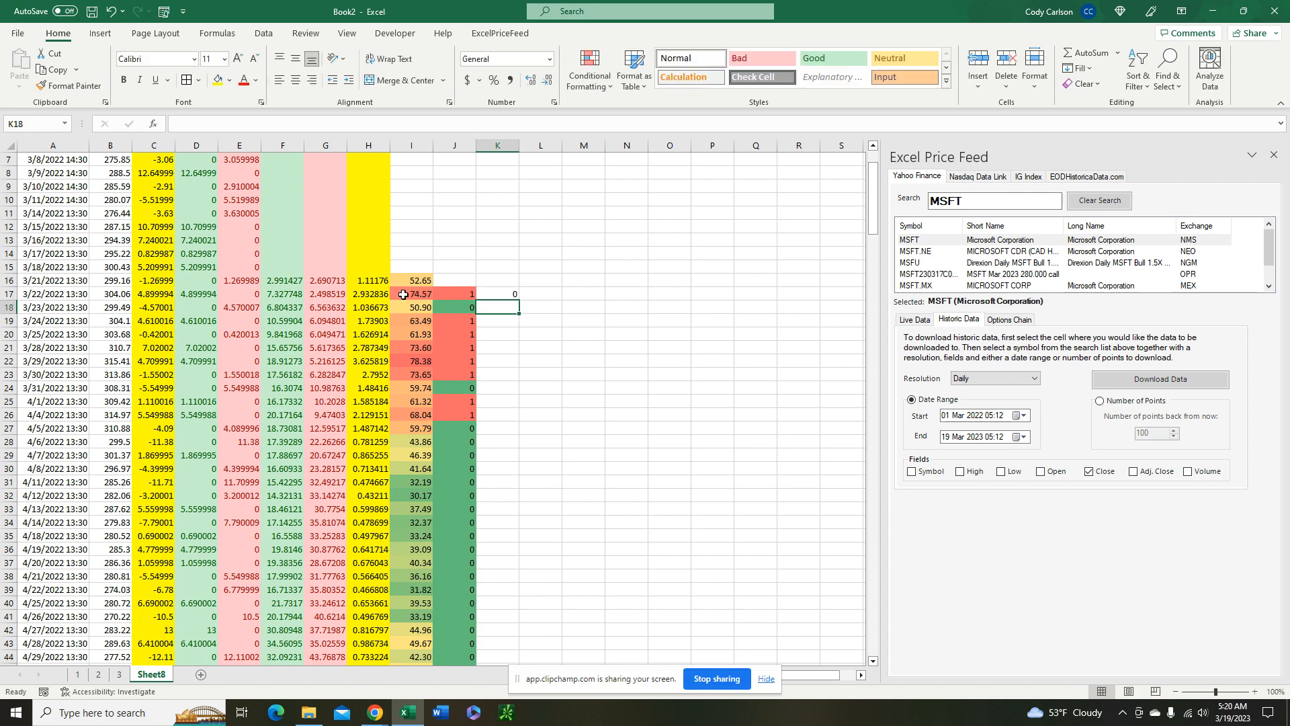
pyautogui.click(501, 294)
pyautogui.doubleClick(519, 301)
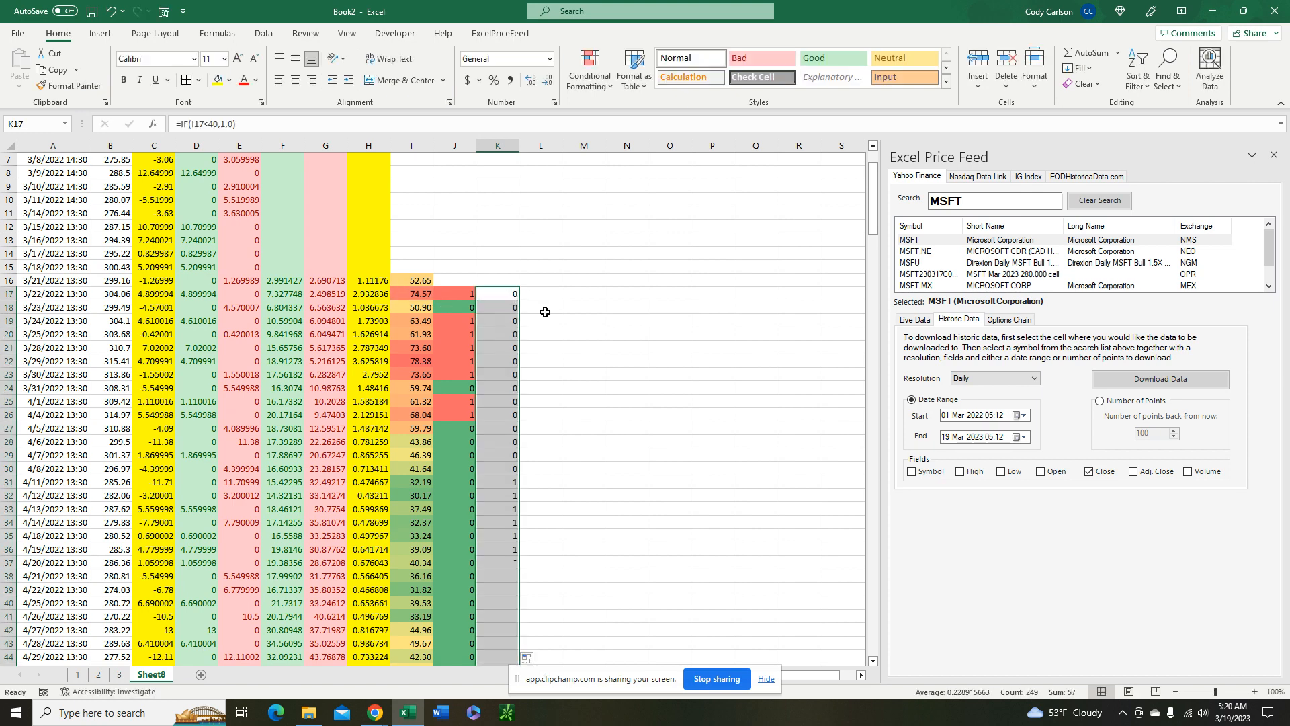
# Apply the Green-Yellow-Red color scale to the below-40 flags from K17 down and review the flagged dates
pyautogui.click(589, 70)
pyautogui.moveTo(638, 212)
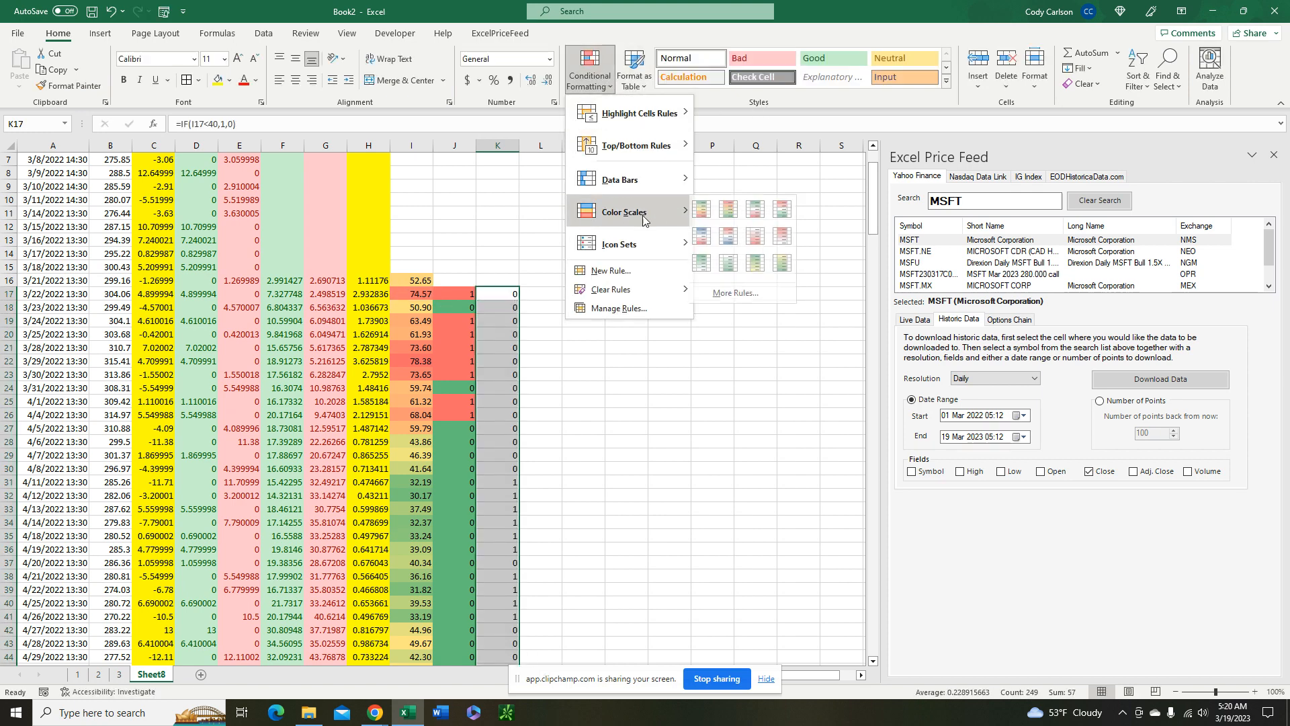
pyautogui.click(705, 210)
pyautogui.scroll(-5, 567, 345)
pyautogui.click(512, 281)
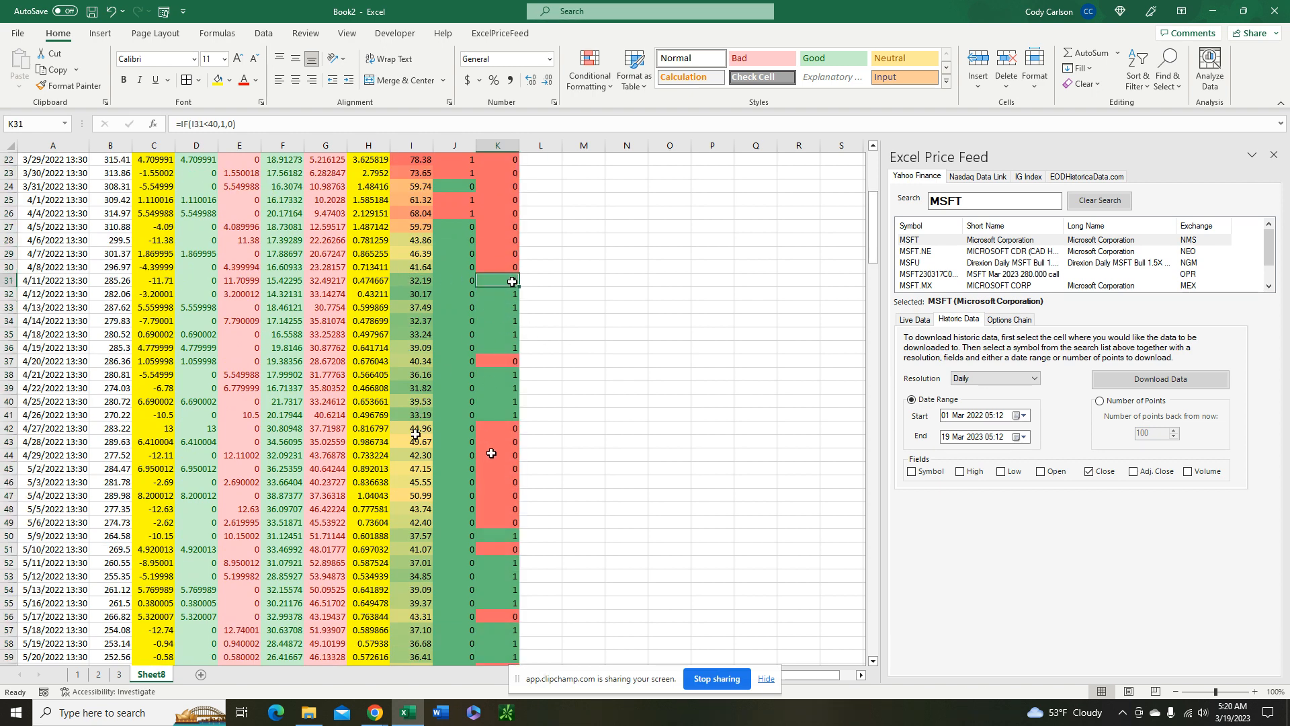
pyautogui.scroll(-4, 416, 437)
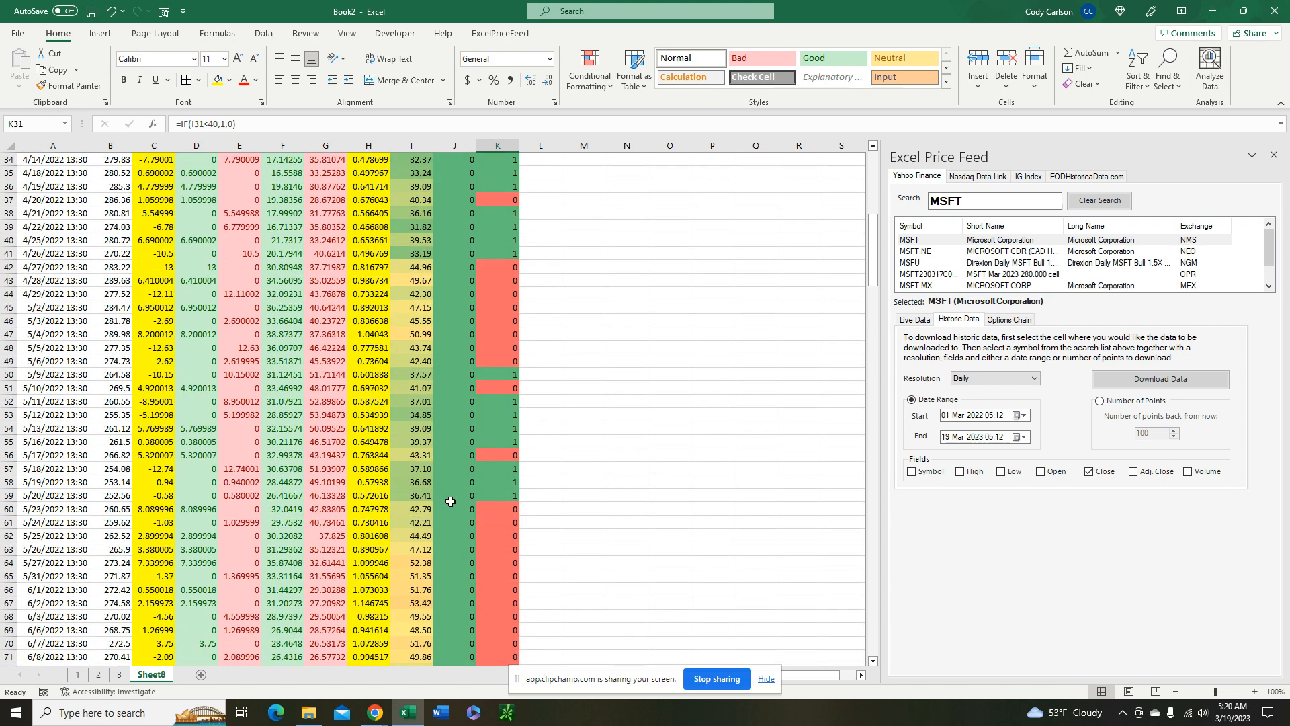
pyautogui.scroll(-2, 645, 470)
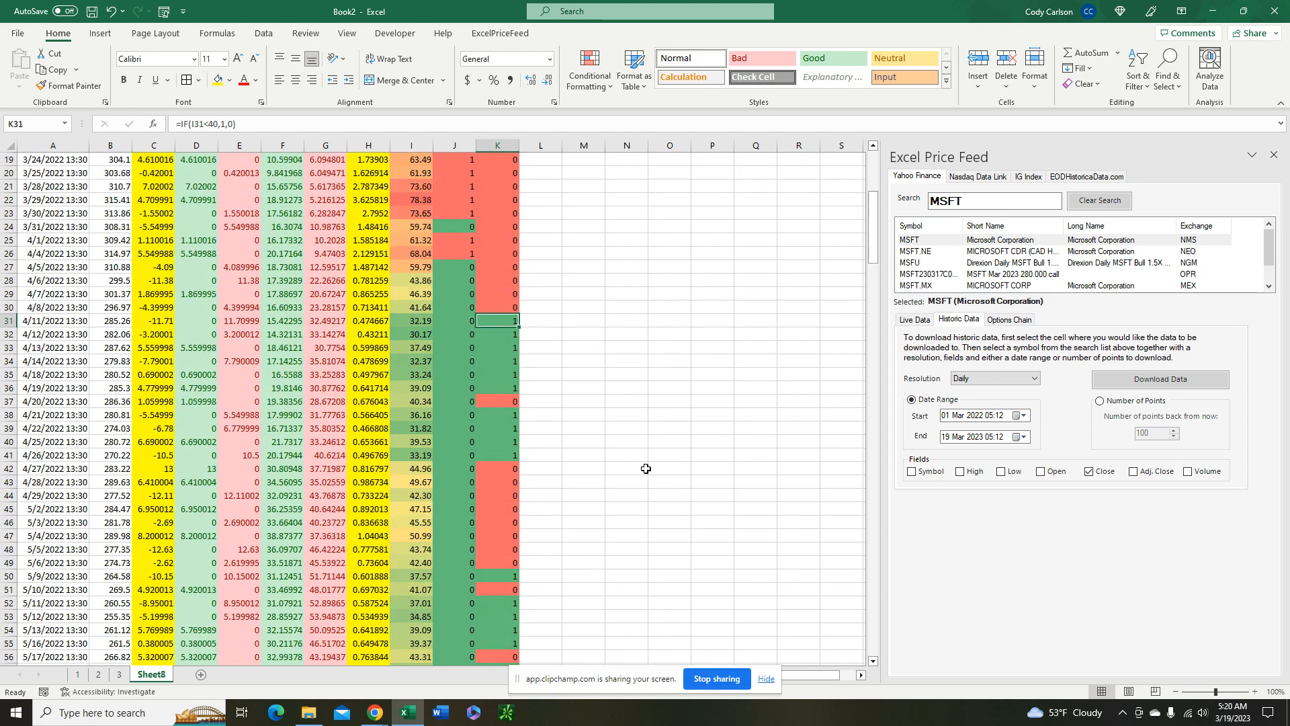
pyautogui.scroll(13, 615, 391)
# Clear the above-60 and below-40 flags from columns J and K and deselect the columns
pyautogui.moveTo(454, 145); pyautogui.dragTo(497, 145)
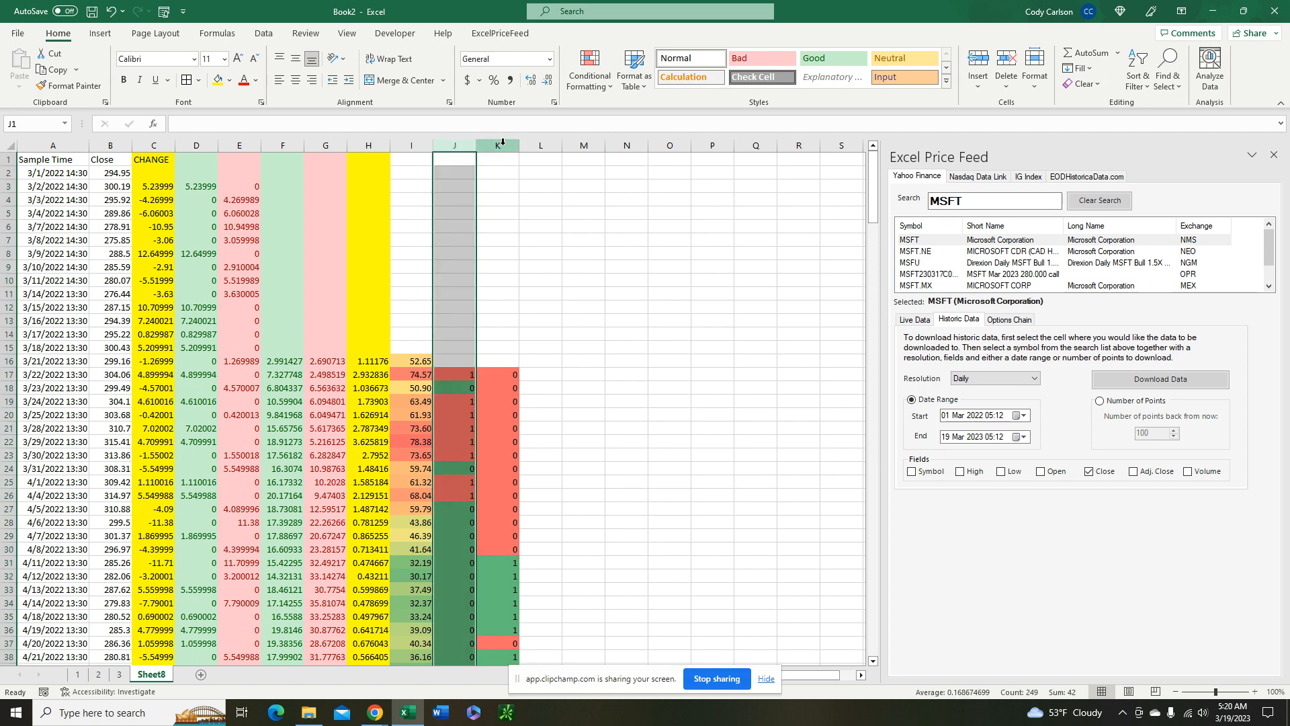
pyautogui.rightClick(507, 218)
pyautogui.click(558, 381)
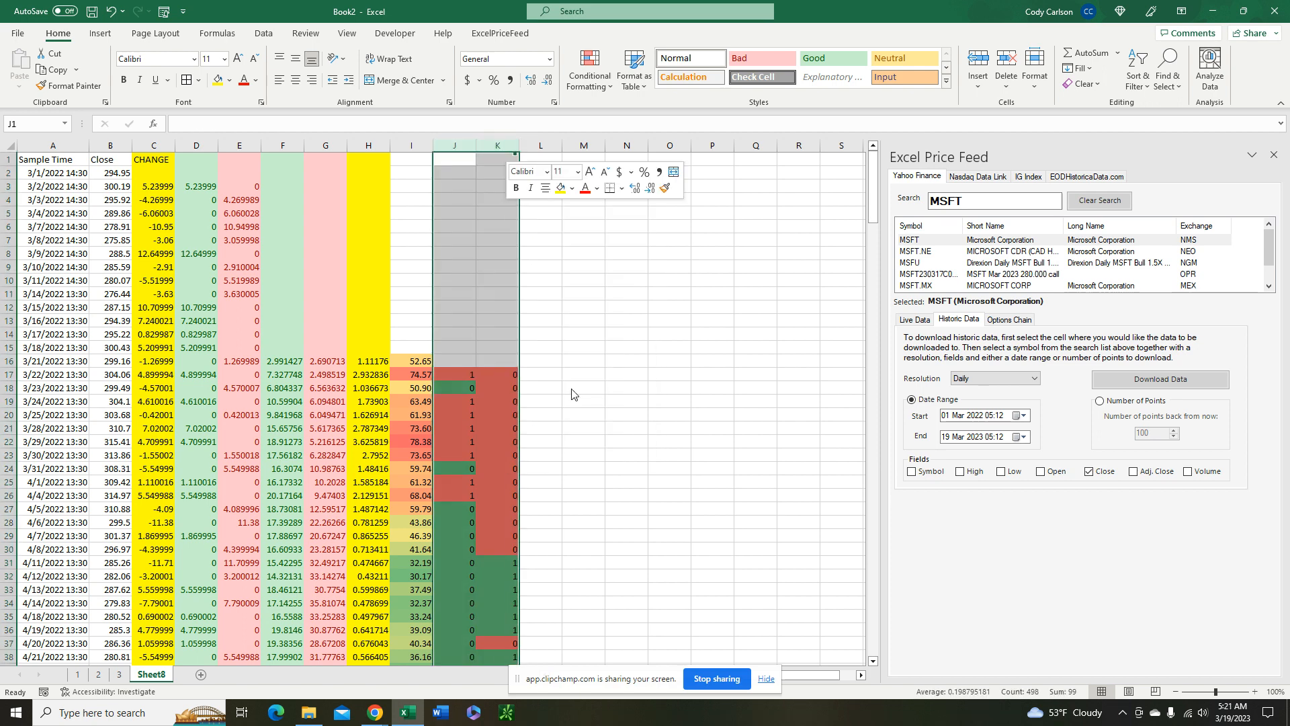
pyautogui.click(631, 348)
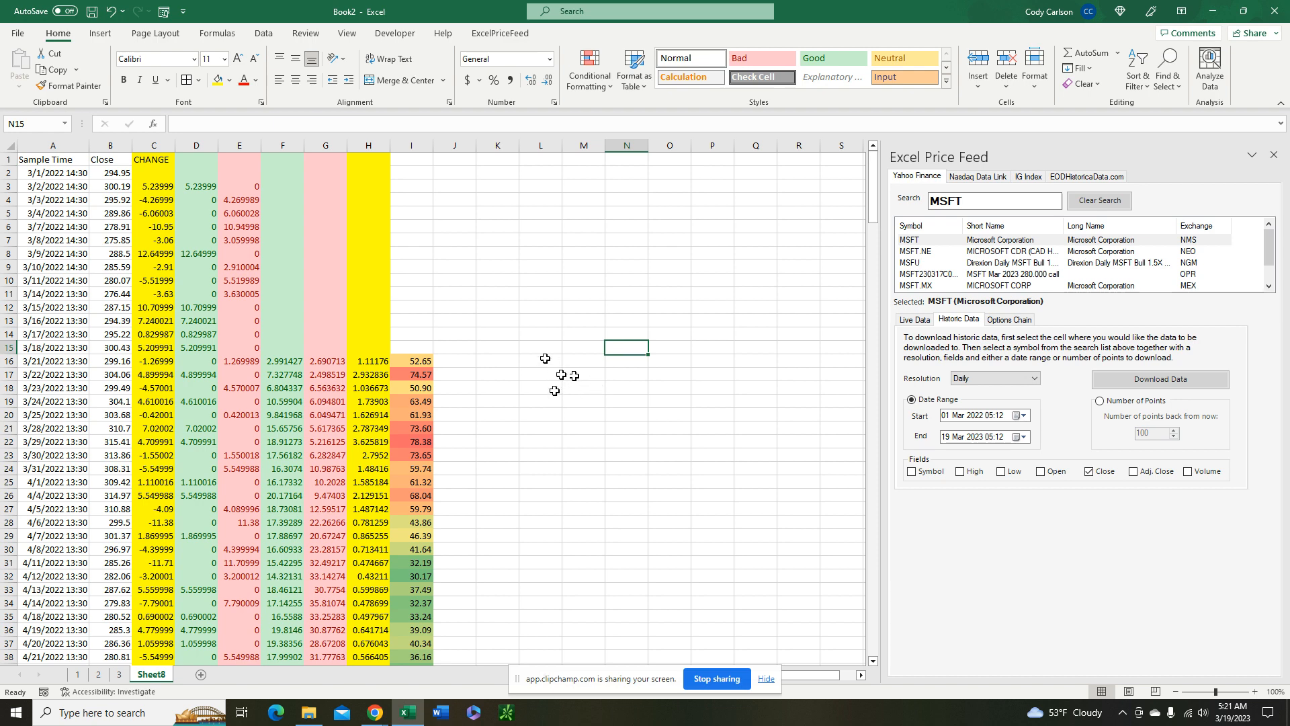
pyautogui.click(374, 711)
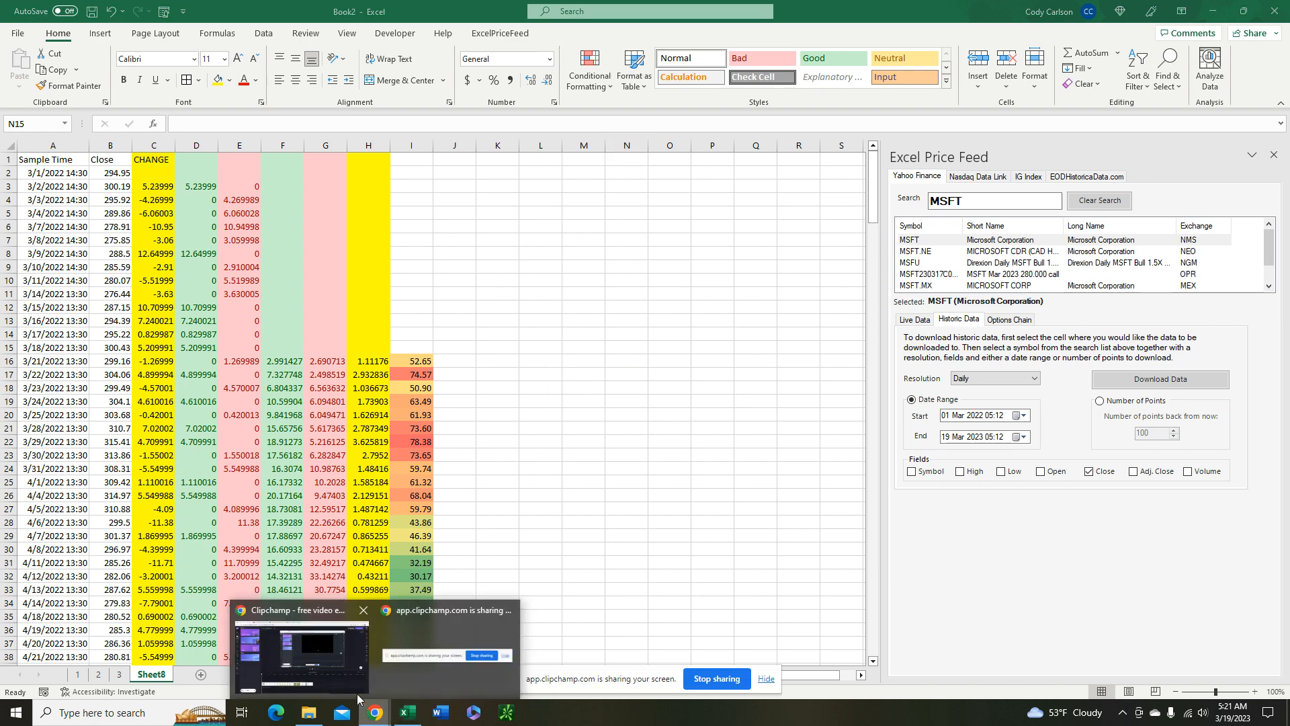